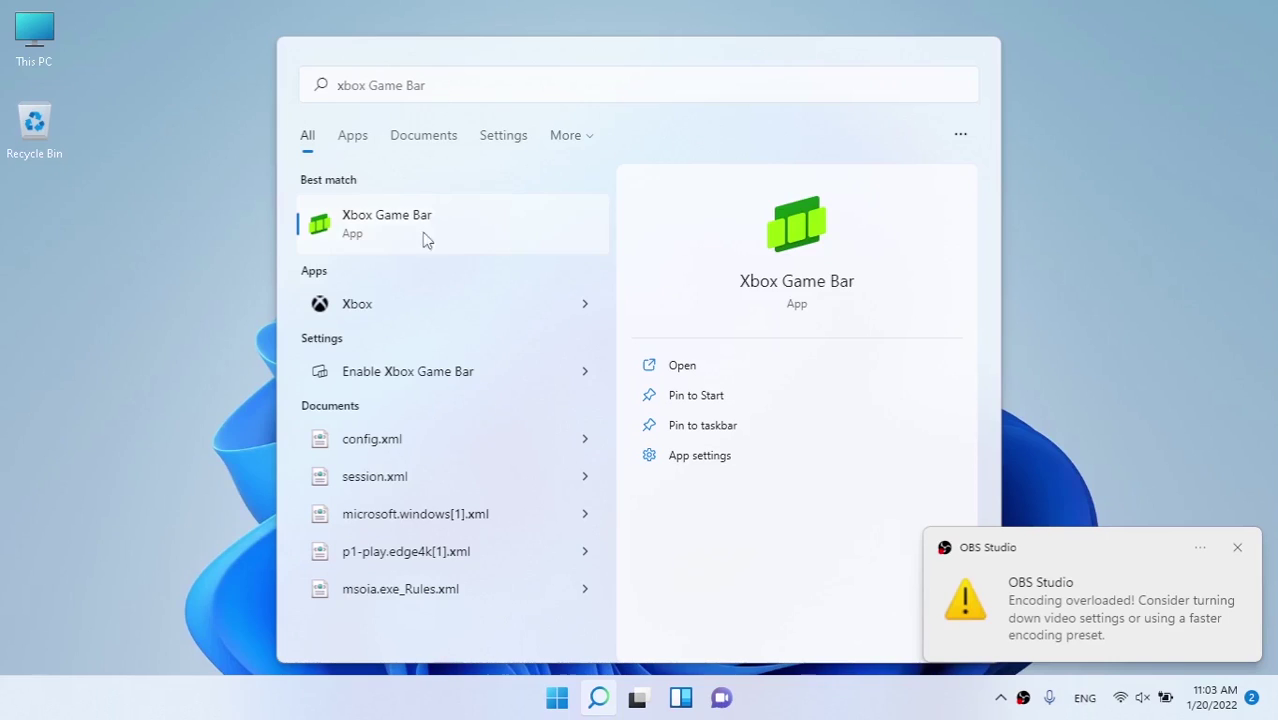
# Try to launch Xbox Game Bar from the search results and dismiss the OBS Studio notification.
pyautogui.click(474, 250)
pyautogui.click(474, 250)
pyautogui.click(1098, 604)
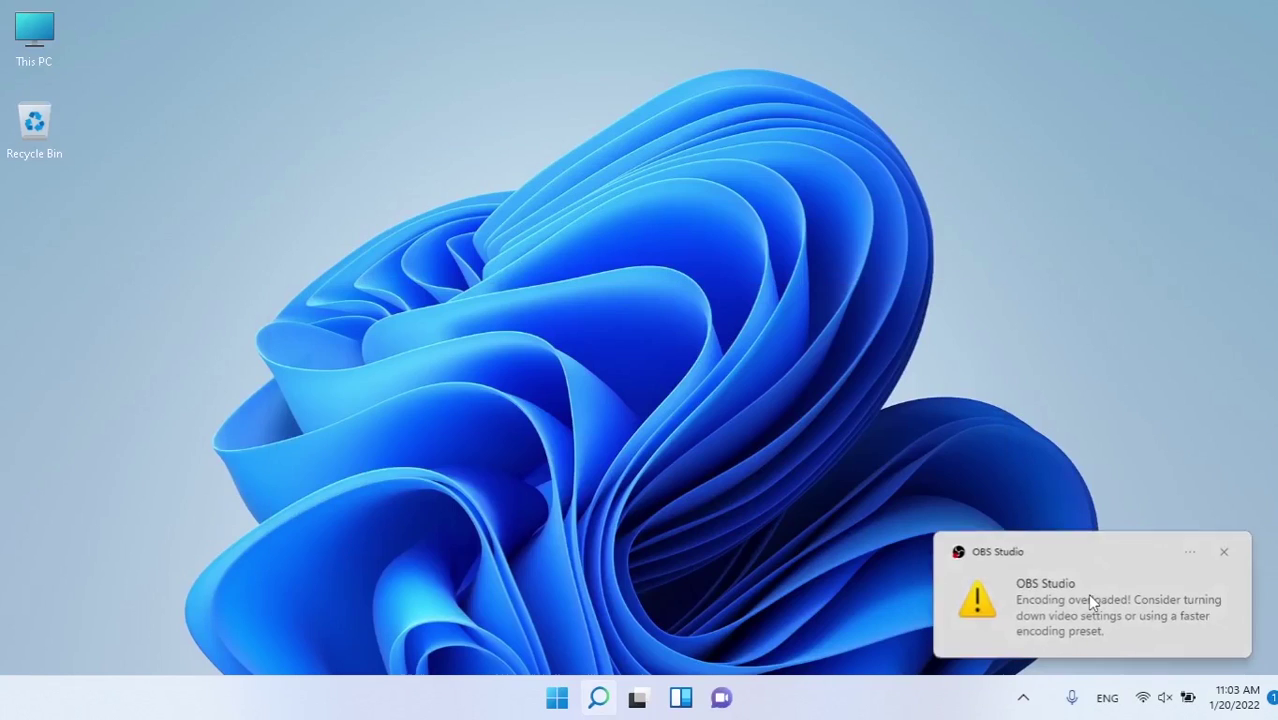
pyautogui.click(1023, 697)
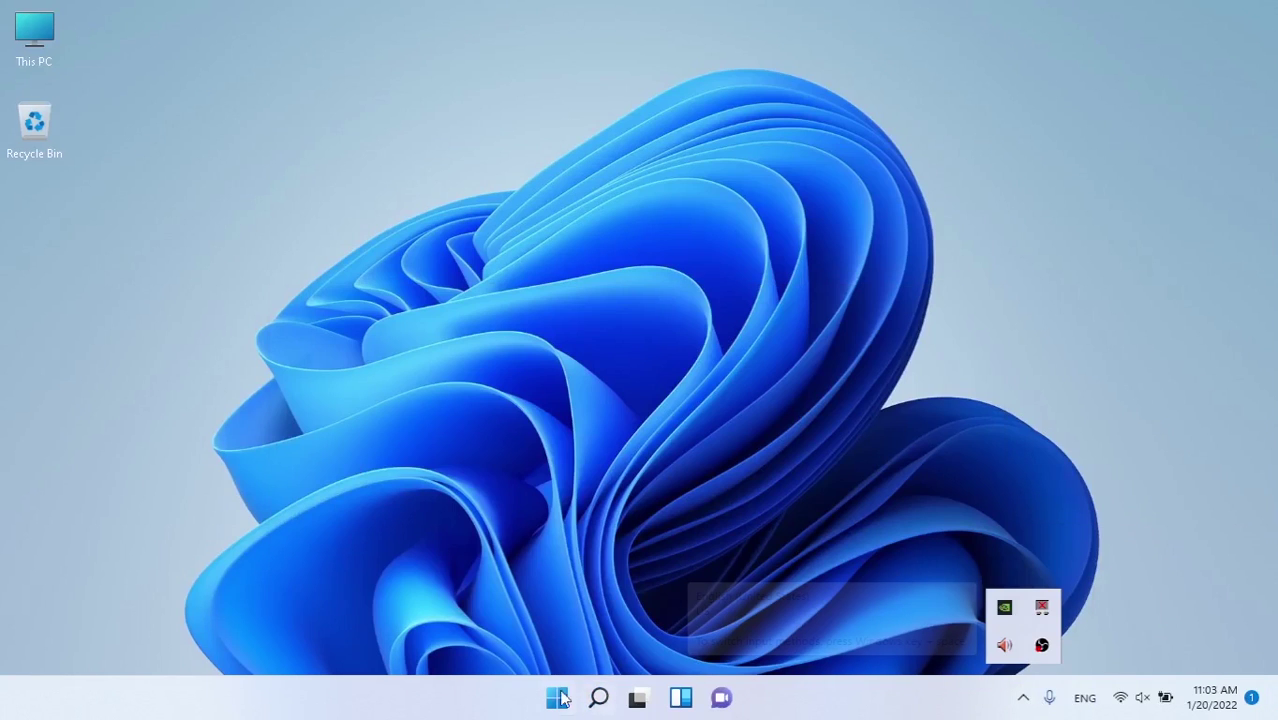
# Open the Apps & features page in Windows Settings.
pyautogui.click(557, 697)
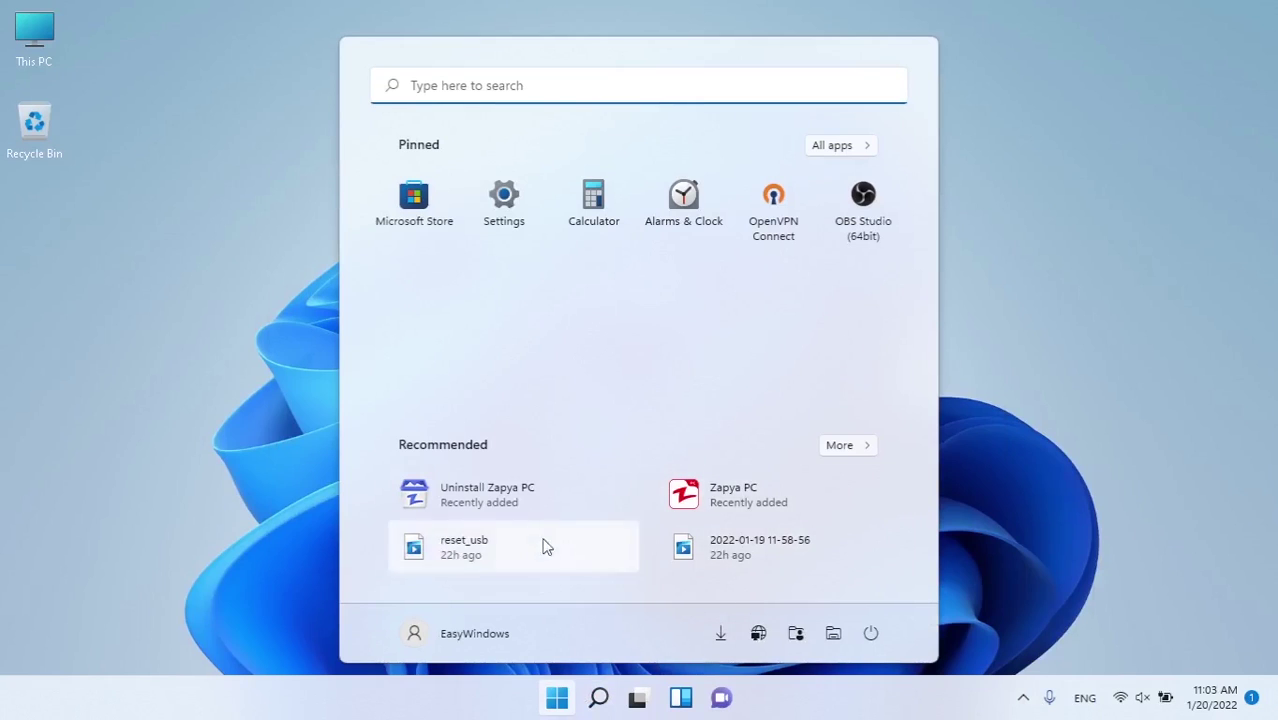
pyautogui.click(490, 217)
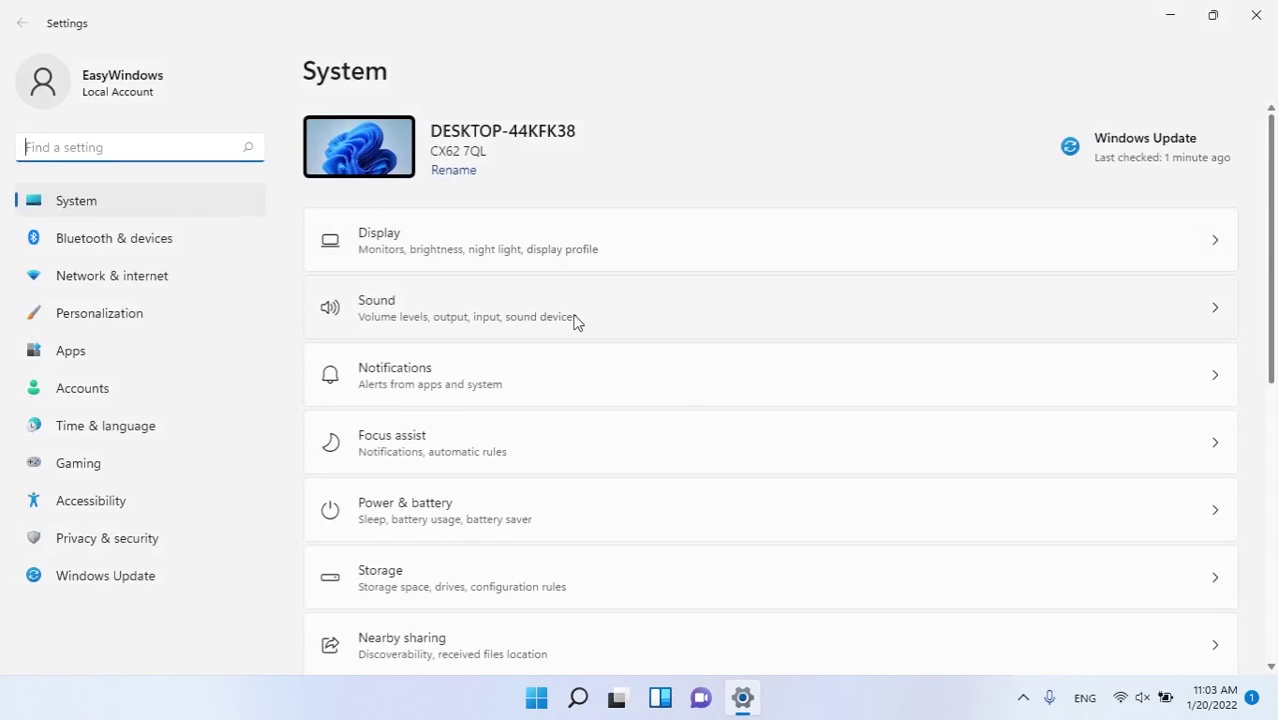
pyautogui.click(70, 350)
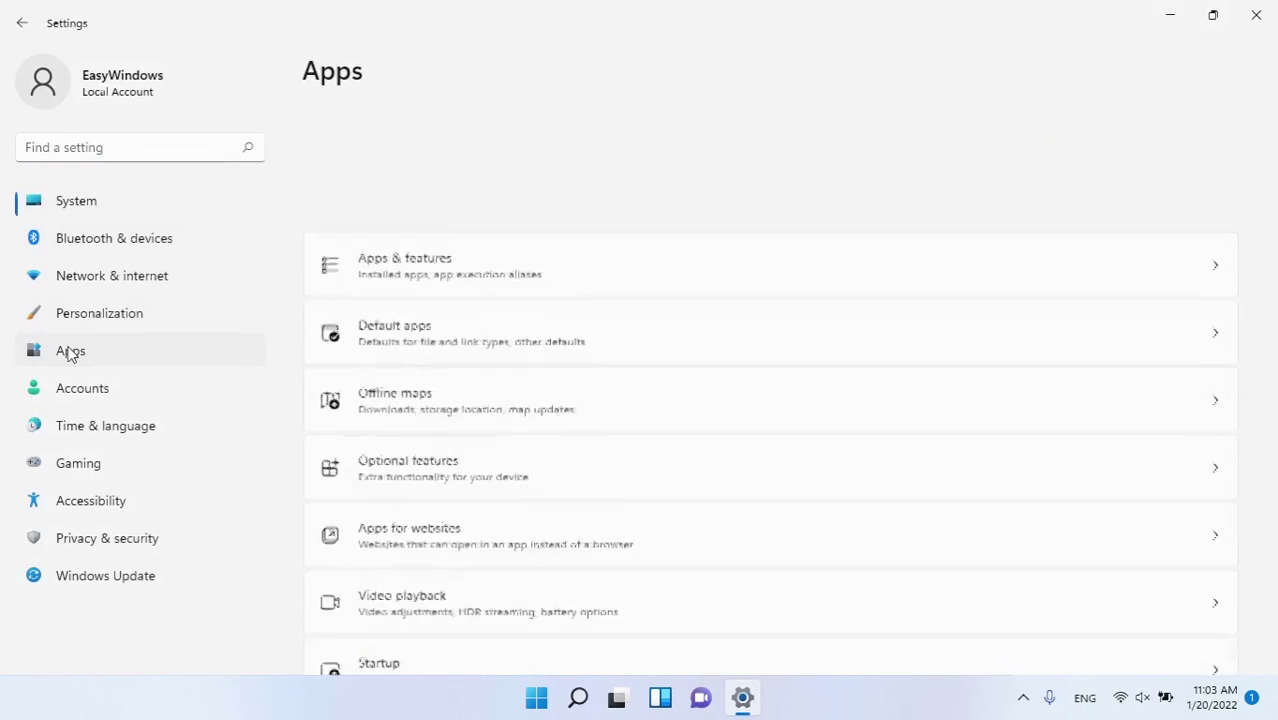
pyautogui.click(410, 165)
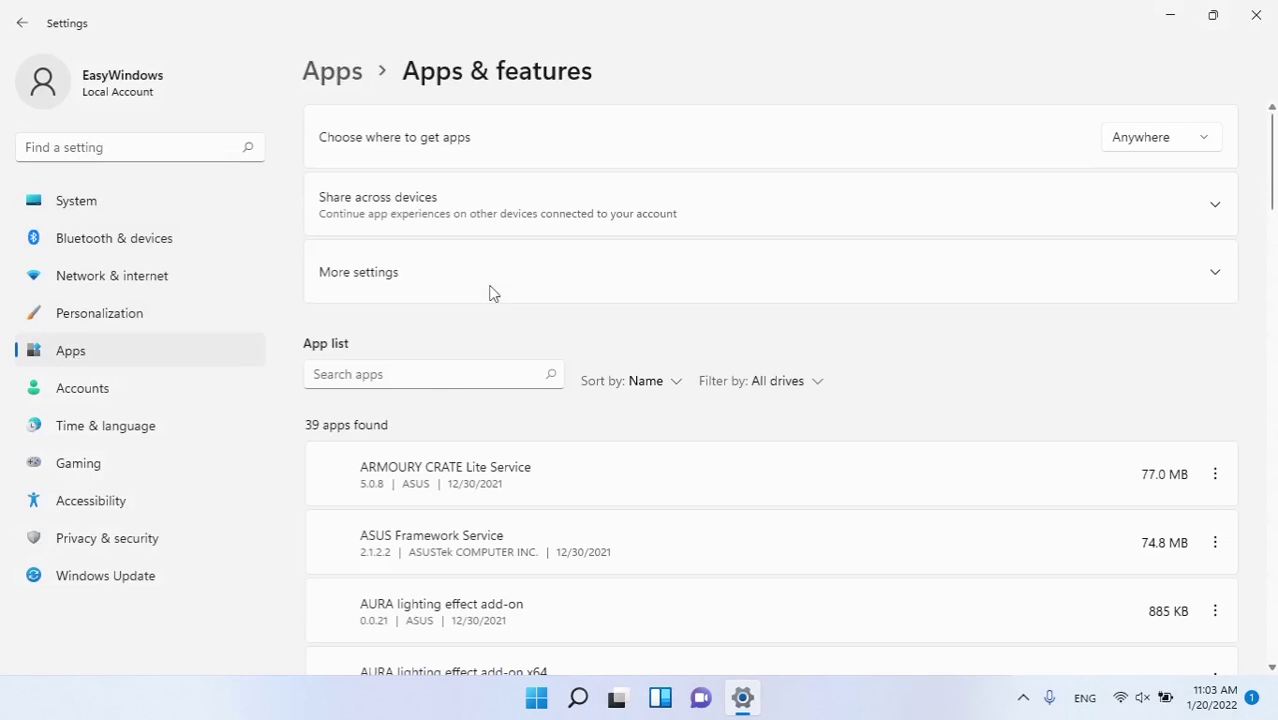
# Search the app list for "xbox" and open the advanced options of Xbox Game Bar.
pyautogui.click(419, 375)
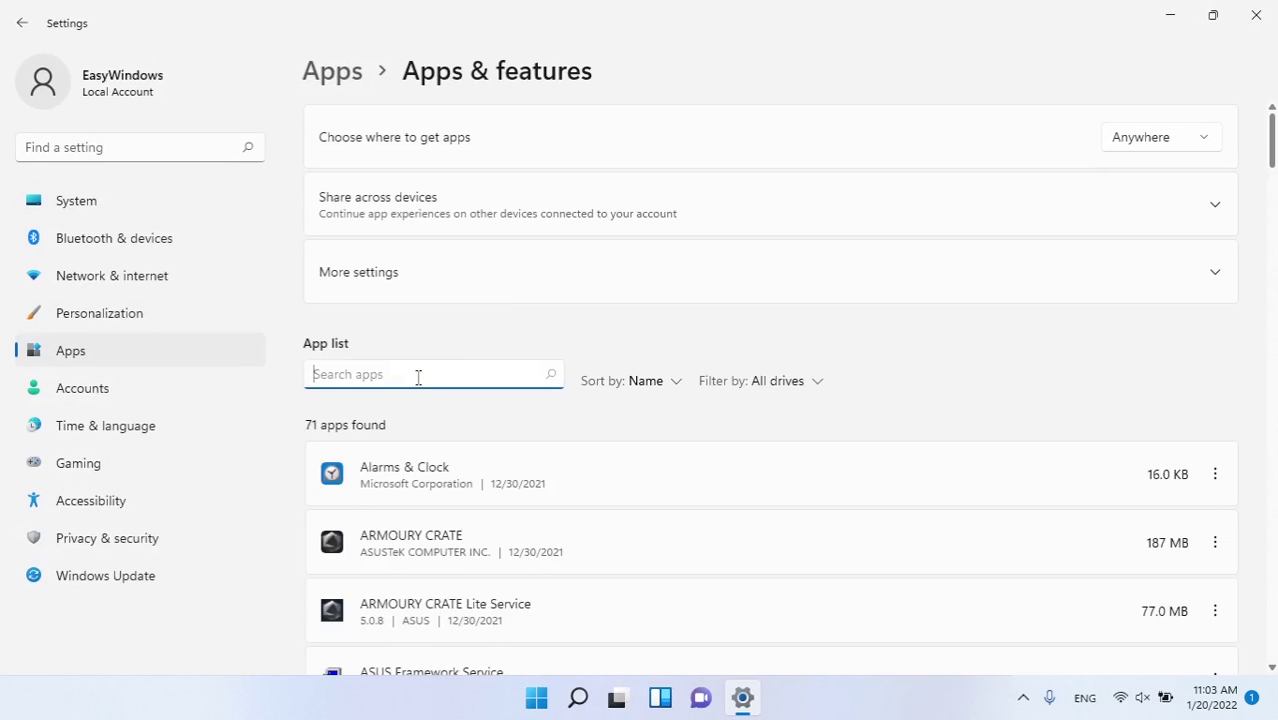
pyautogui.write('xbox')
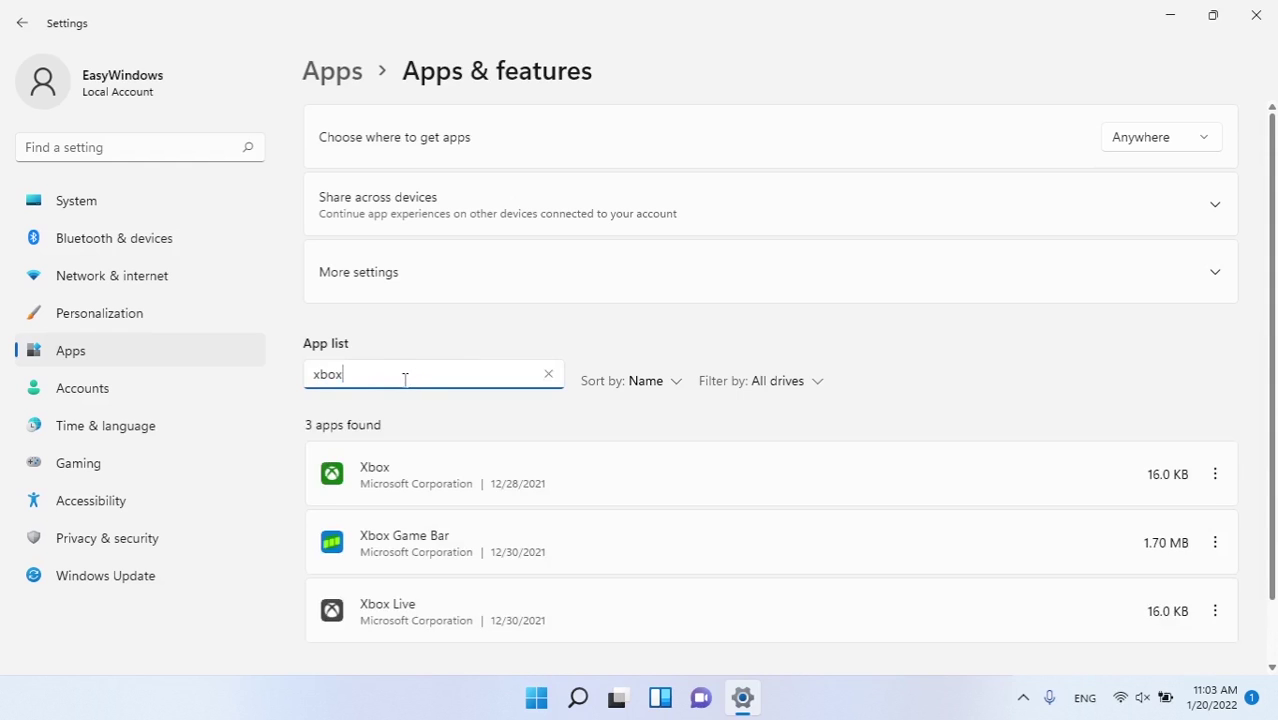
pyautogui.click(510, 557)
pyautogui.click(1213, 545)
pyautogui.click(1138, 586)
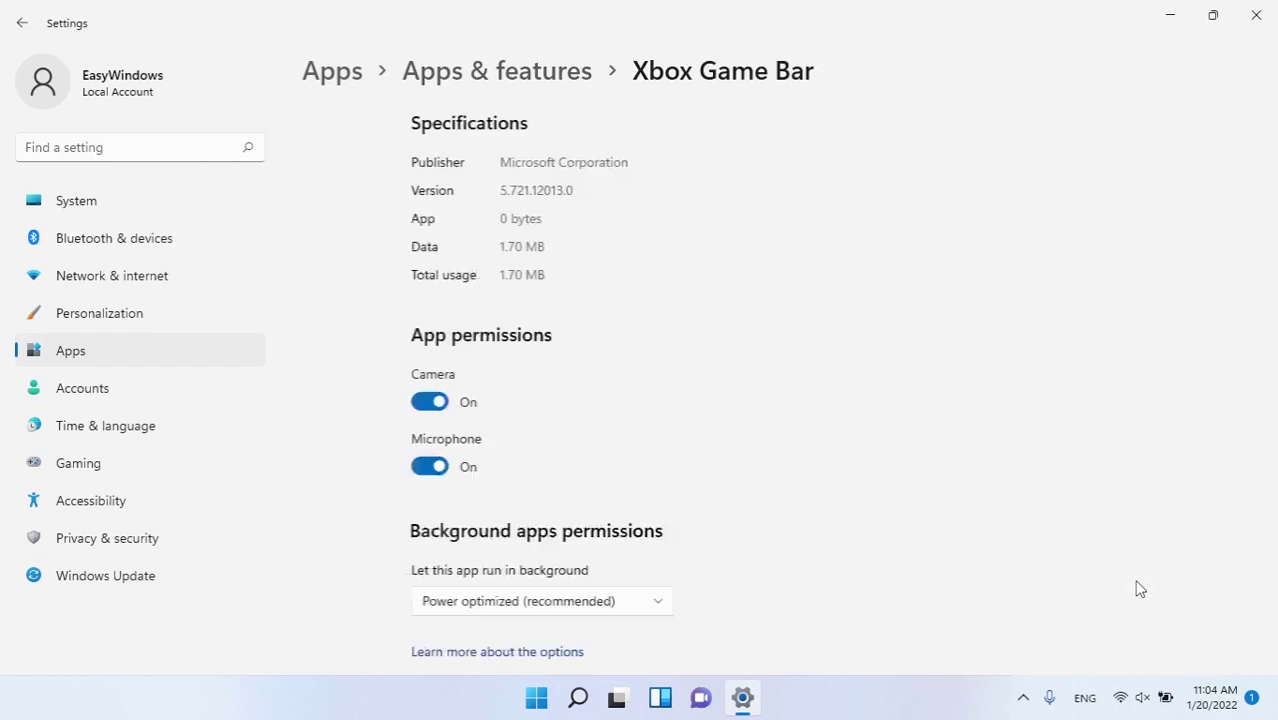
# Set Xbox Game Bar's background apps permission to Always.
pyautogui.scroll(-4, 545, 430)
pyautogui.scroll(1, 496, 402)
pyautogui.click(350, 342)
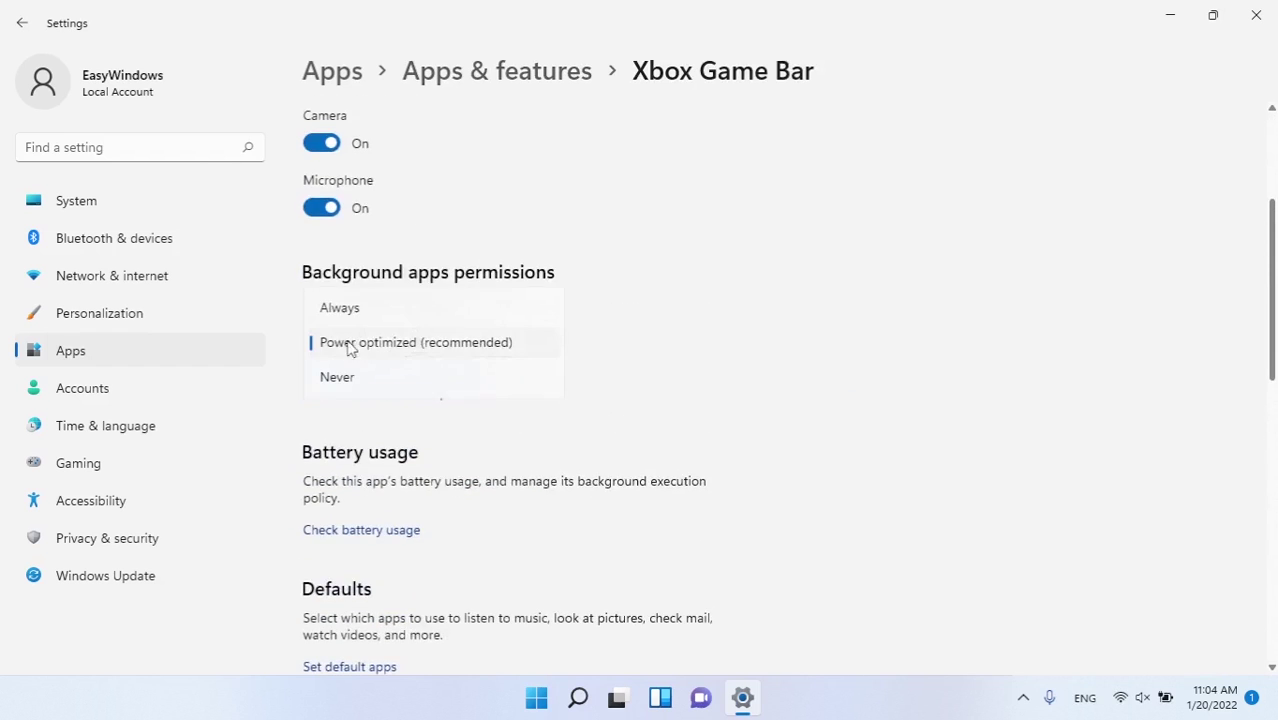
pyautogui.click(376, 345)
pyautogui.click(354, 346)
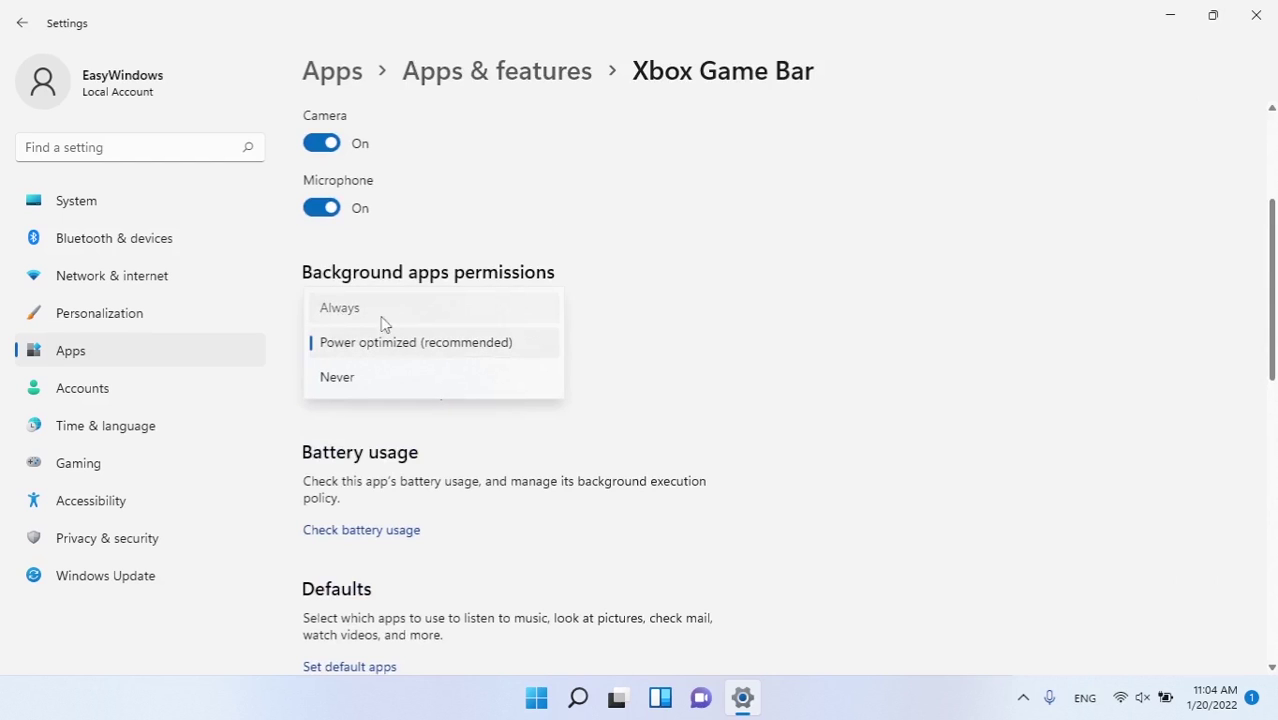
pyautogui.click(330, 305)
pyautogui.scroll(-1, 473, 328)
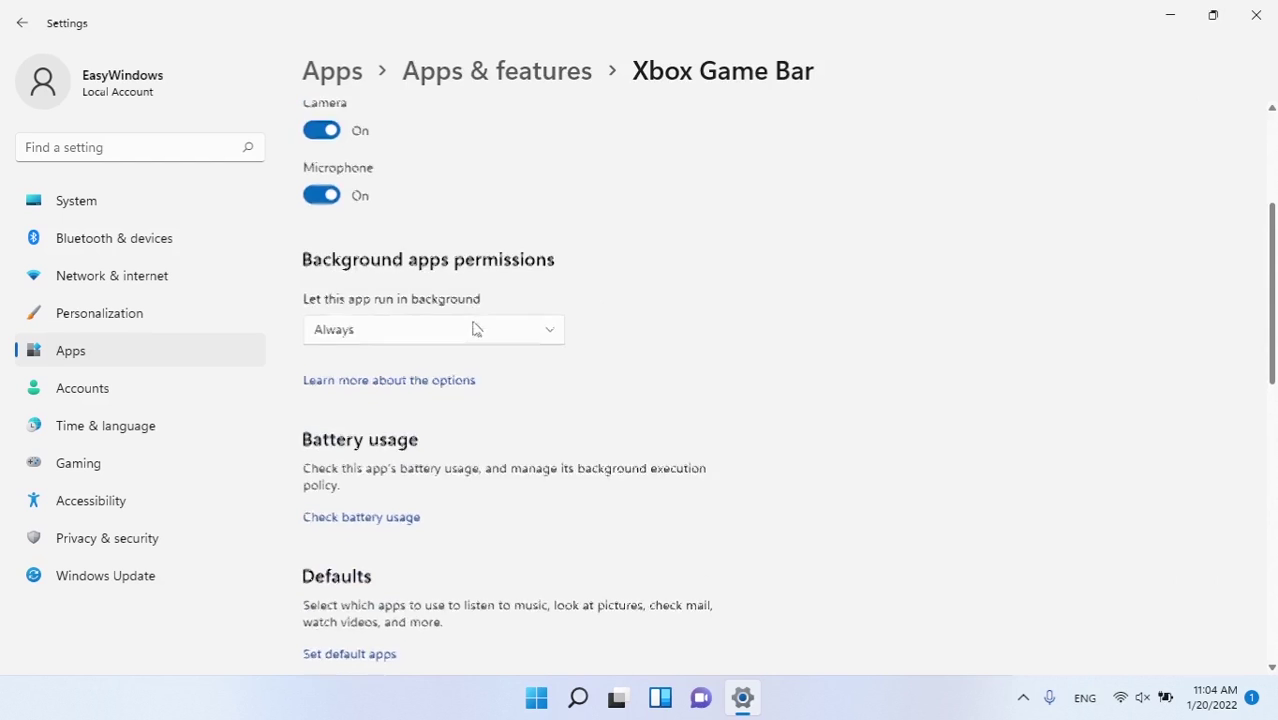
# Repair the Xbox Game Bar app and reset it, confirming the deletion of its data.
pyautogui.scroll(4, 447, 316)
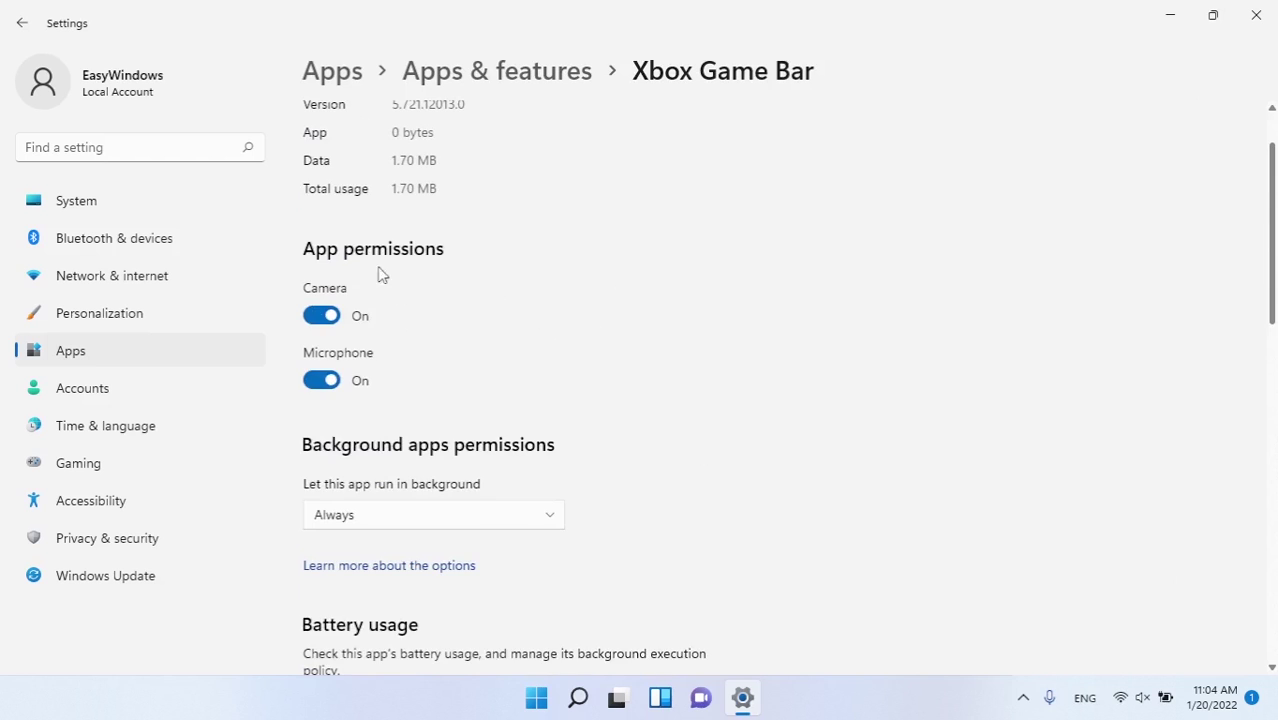
pyautogui.scroll(-5, 380, 274)
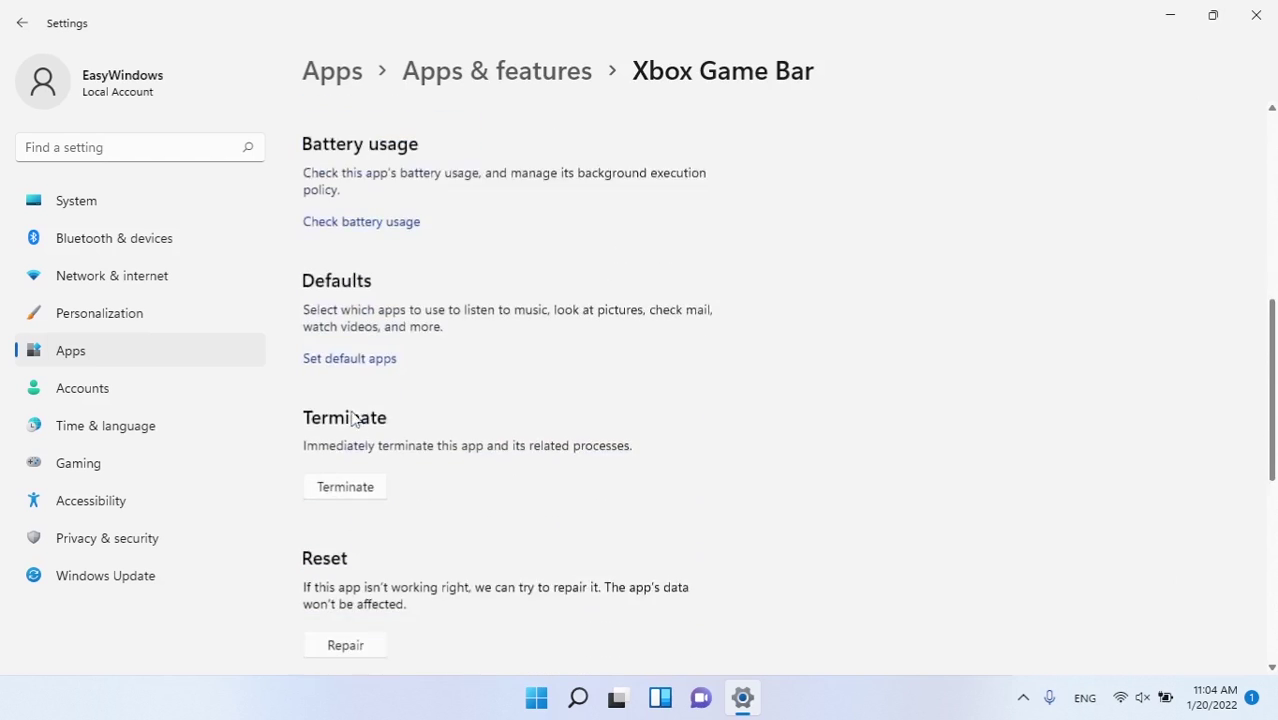
pyautogui.scroll(-3, 345, 365)
pyautogui.click(357, 287)
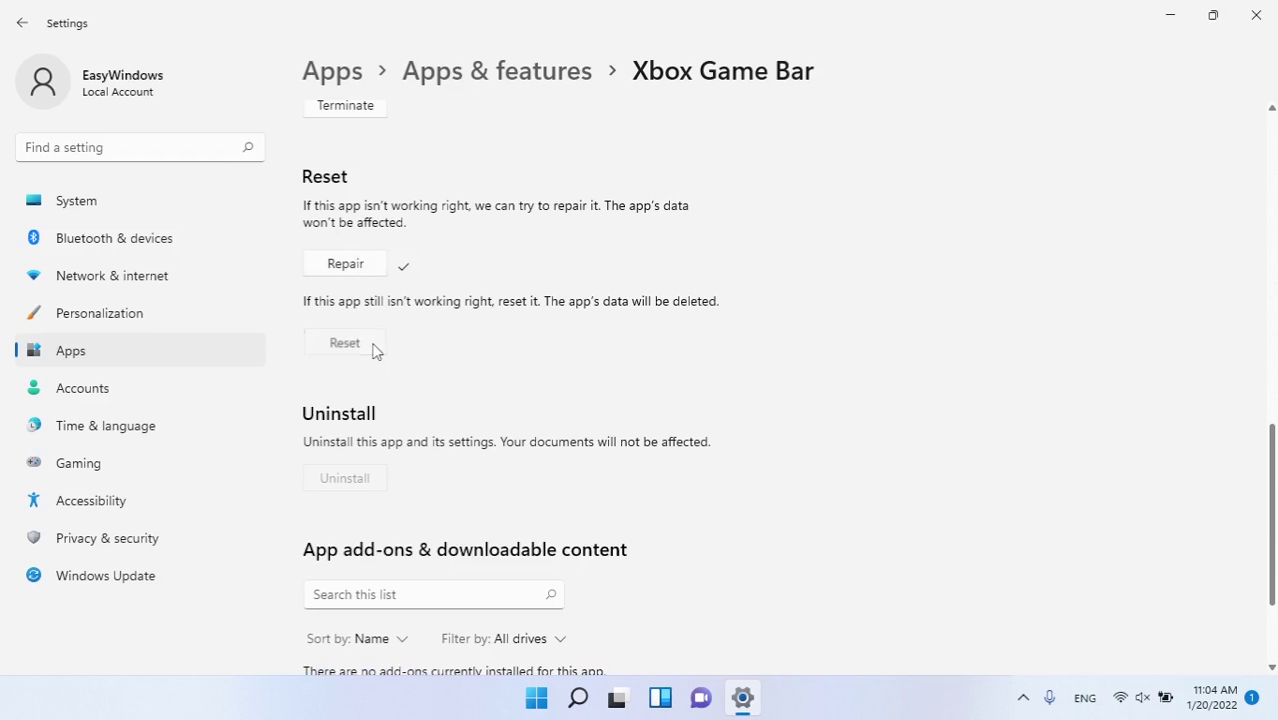
pyautogui.click(372, 346)
pyautogui.click(406, 305)
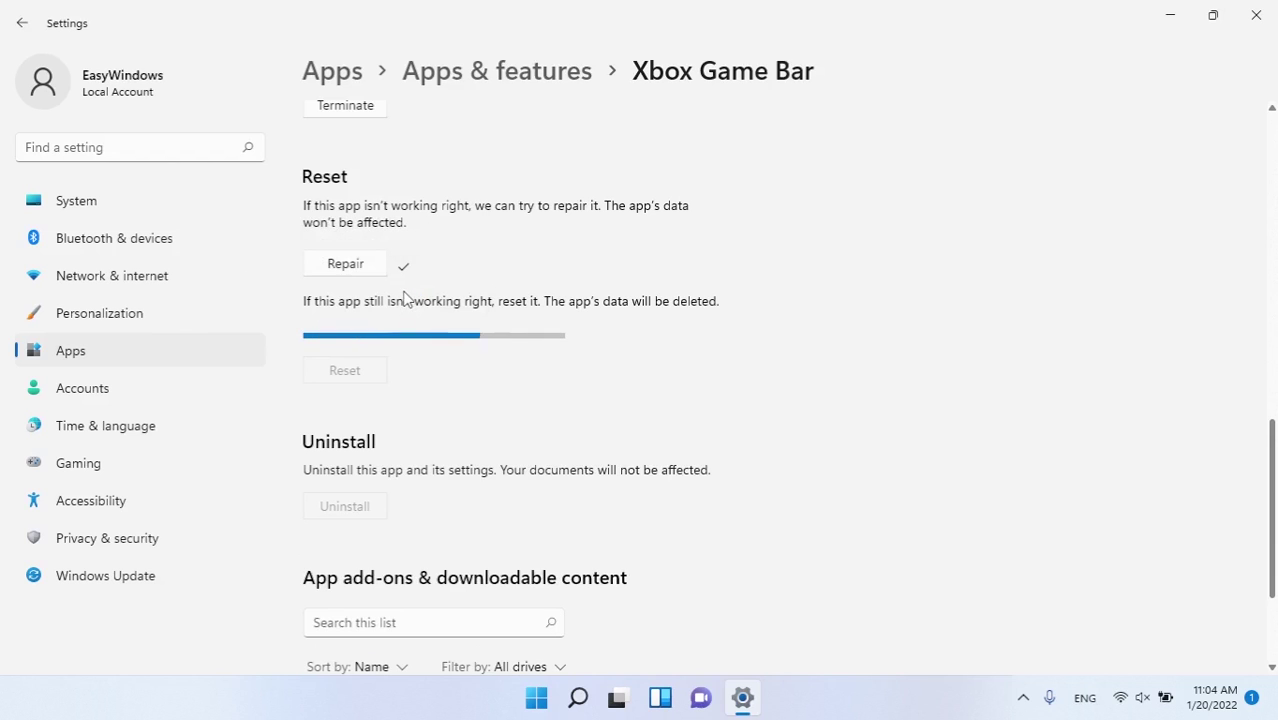
pyautogui.scroll(-3, 560, 345)
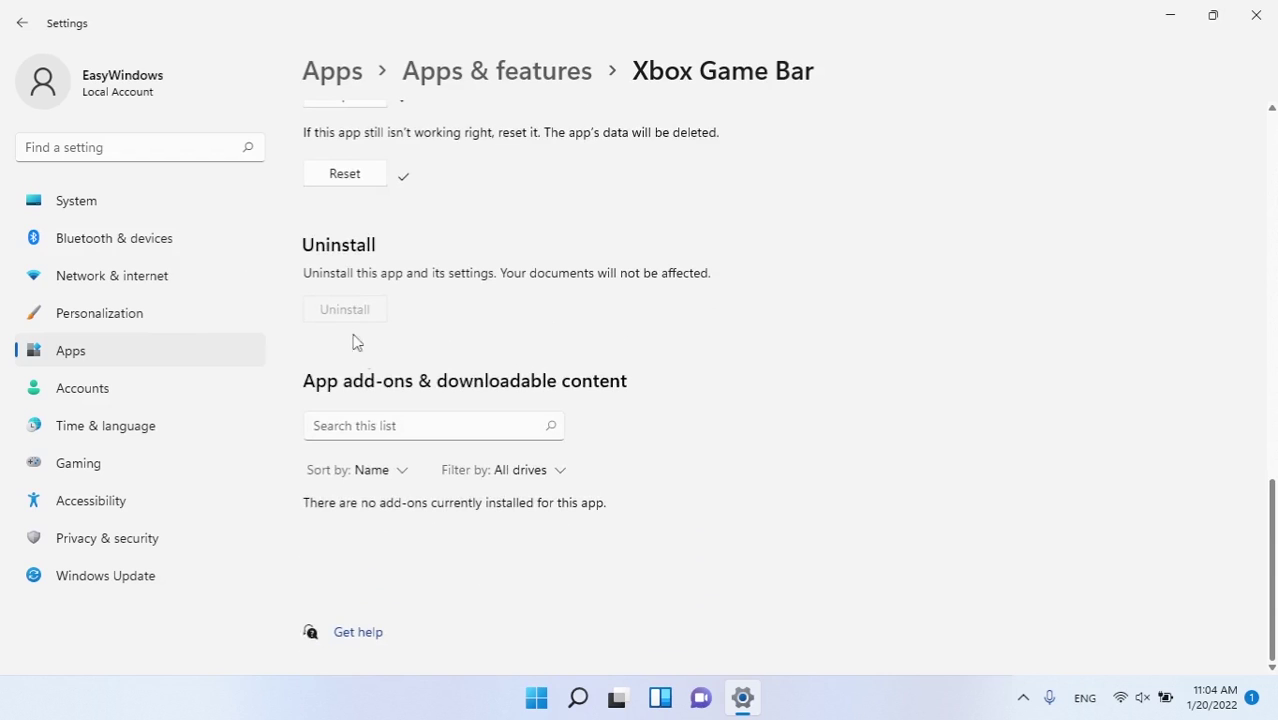
# Return to Apps & features, search for "Microsoft Store" and open that app's advanced options.
pyautogui.click(64, 350)
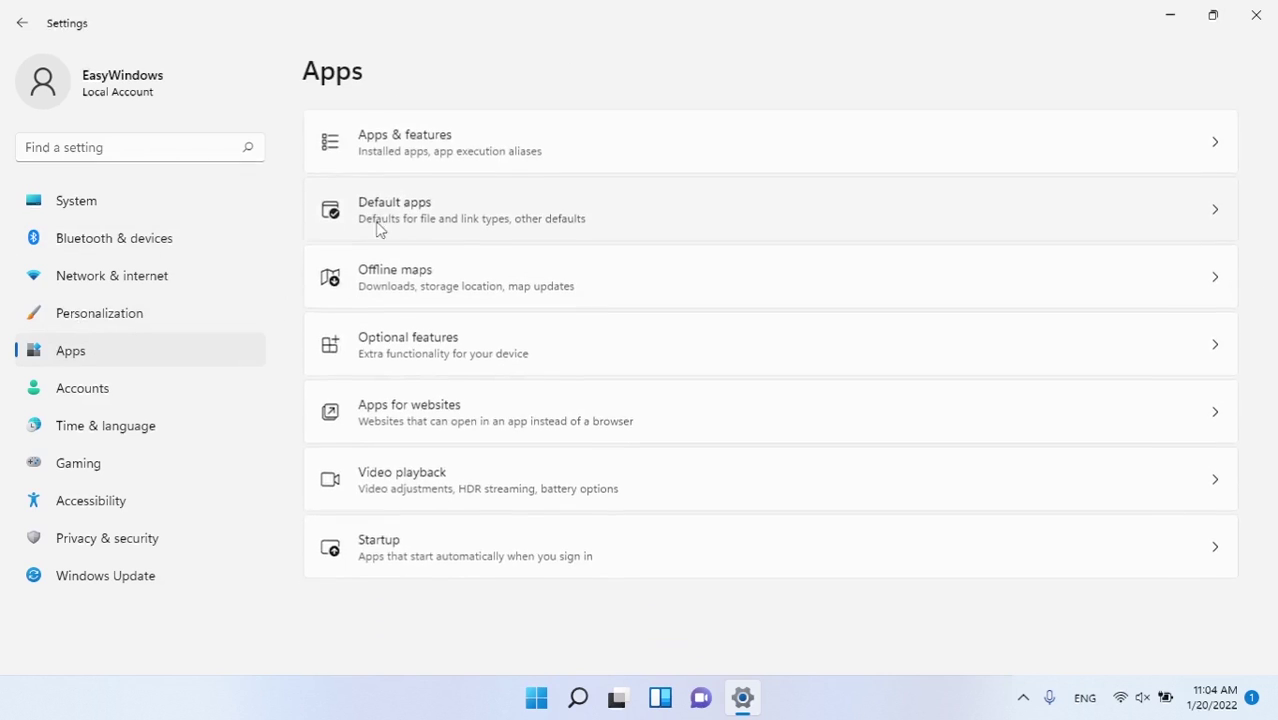
pyautogui.click(404, 160)
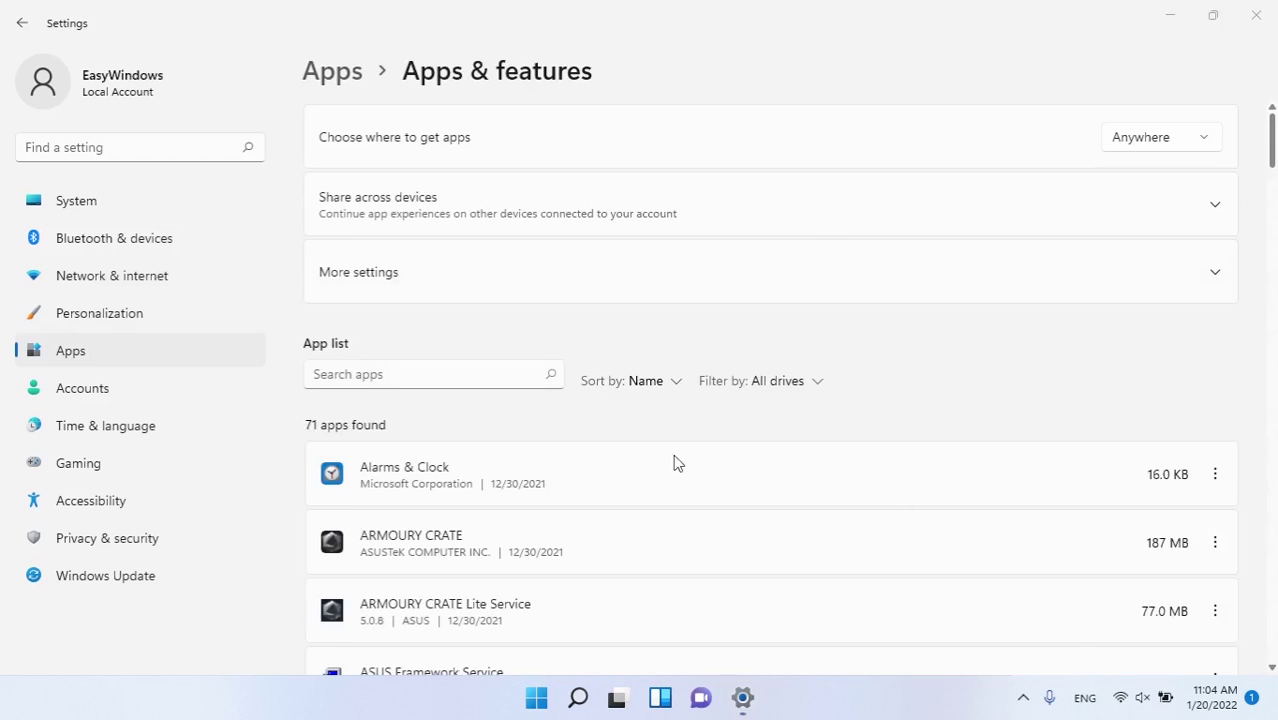
pyautogui.click(422, 370)
pyautogui.write('Microsoft Store')
pyautogui.click(1215, 477)
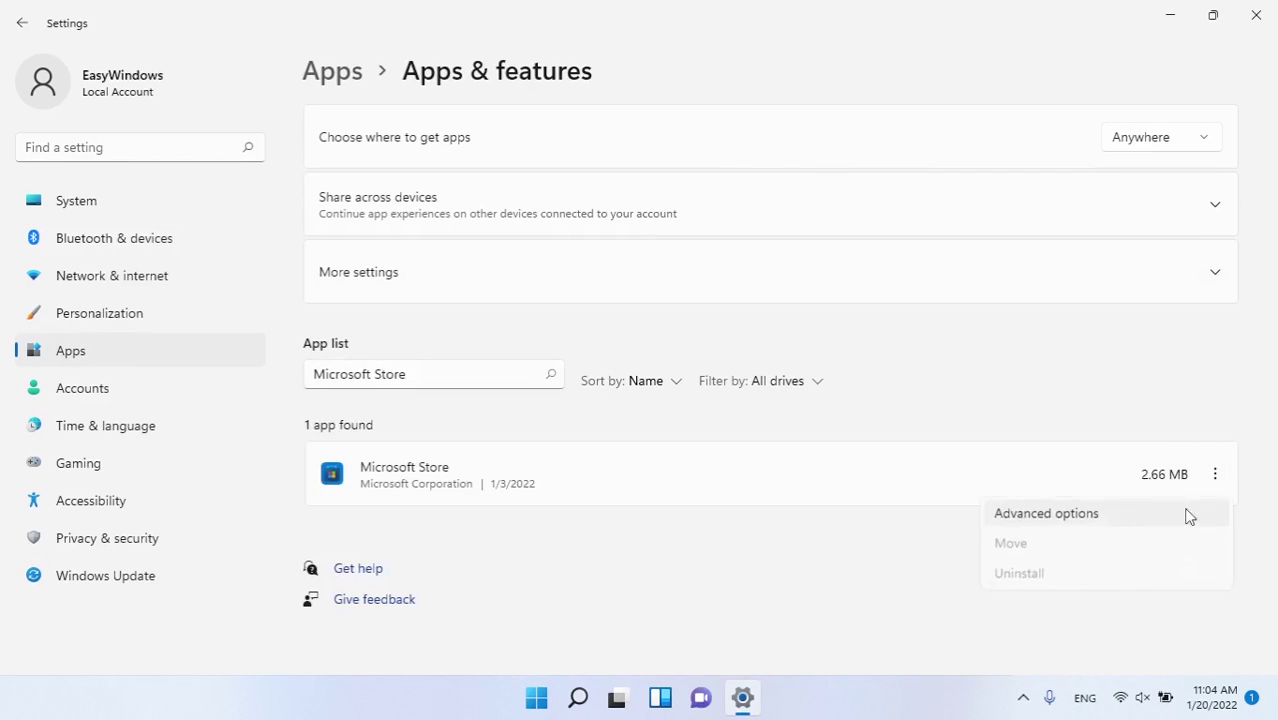
pyautogui.click(1006, 525)
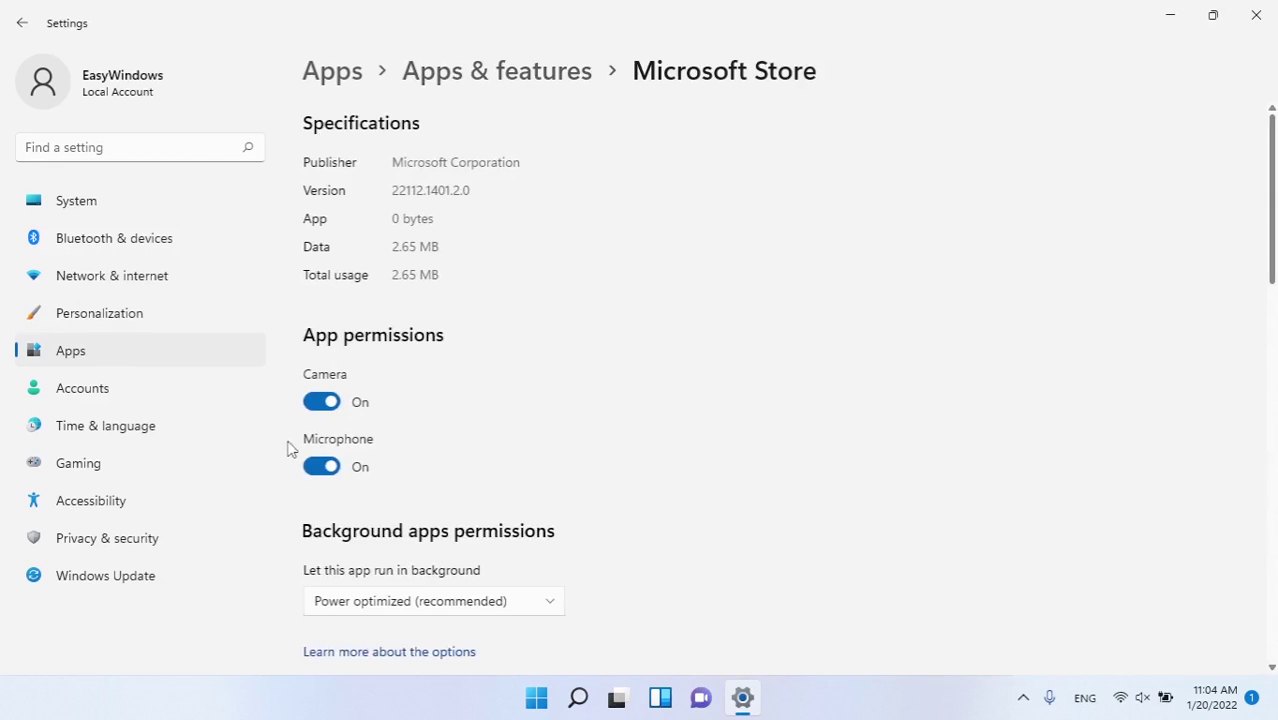
# Set Microsoft Store's background apps permission to Always.
pyautogui.scroll(-1, 330, 465)
pyautogui.click(403, 518)
pyautogui.click(395, 483)
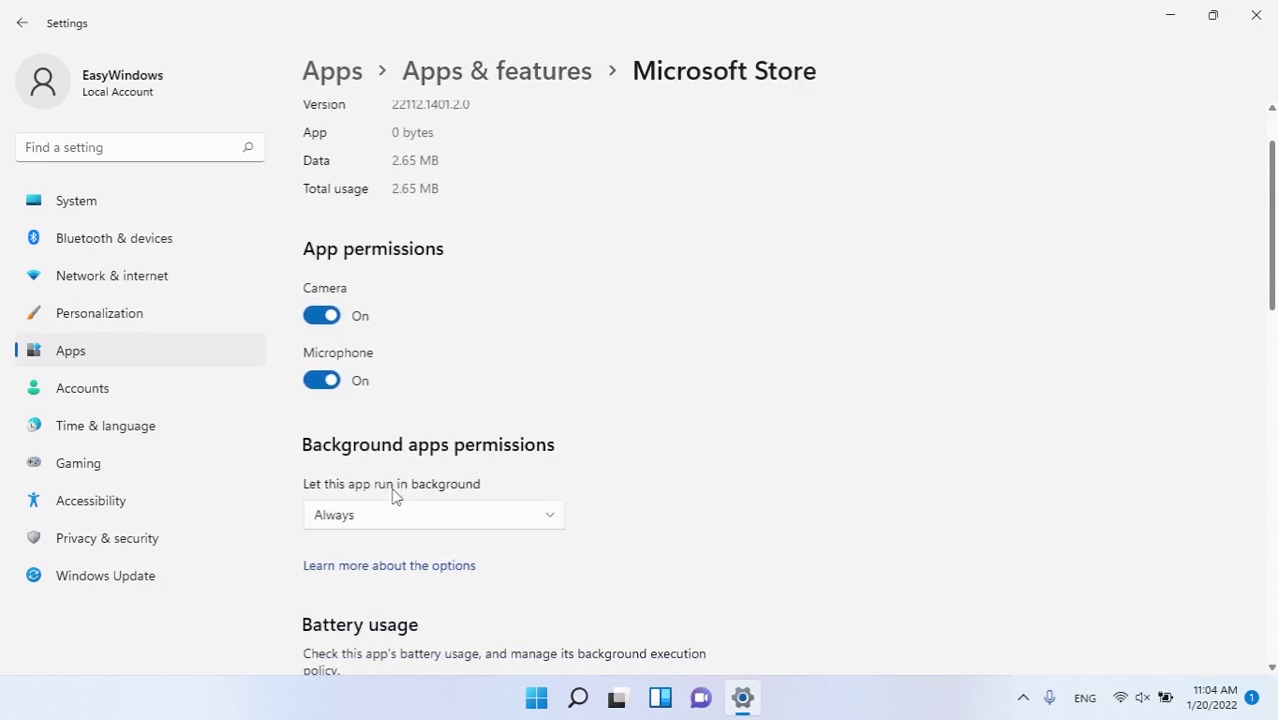
# Repair the Microsoft Store app and reset it, confirming the deletion of its data.
pyautogui.scroll(-5, 395, 499)
pyautogui.scroll(-5, 390, 510)
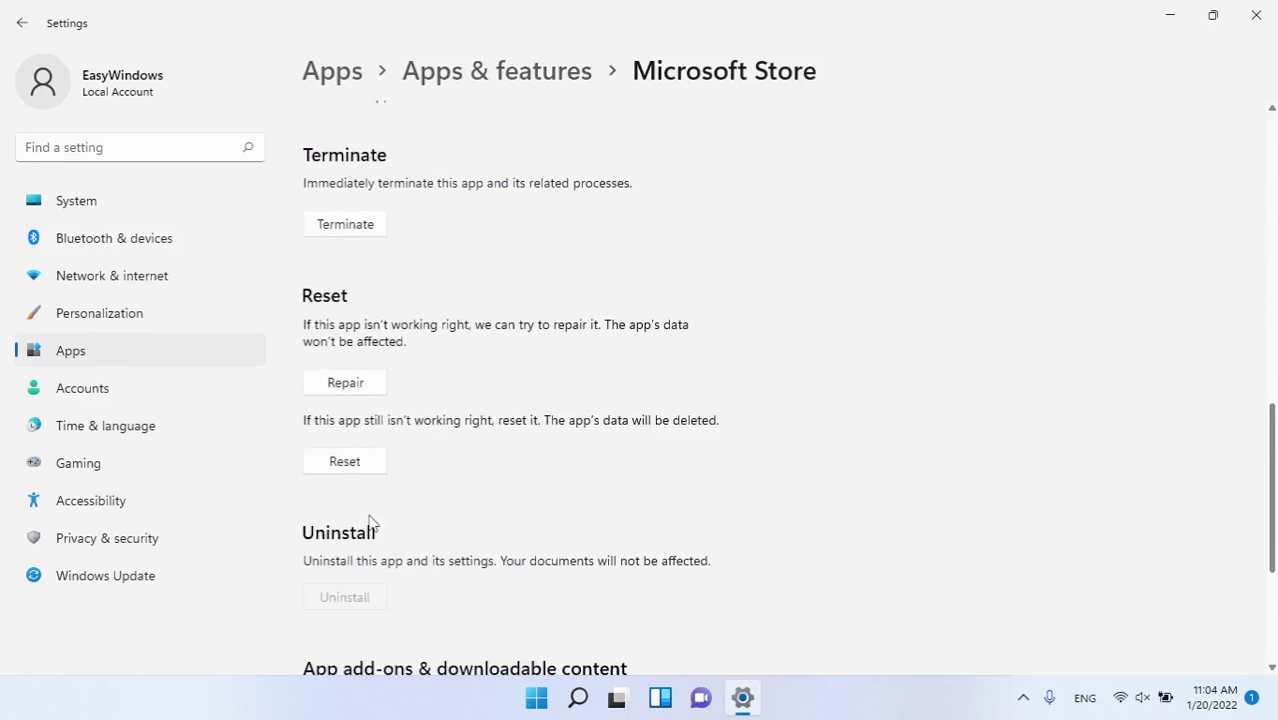
pyautogui.click(347, 390)
pyautogui.click(352, 460)
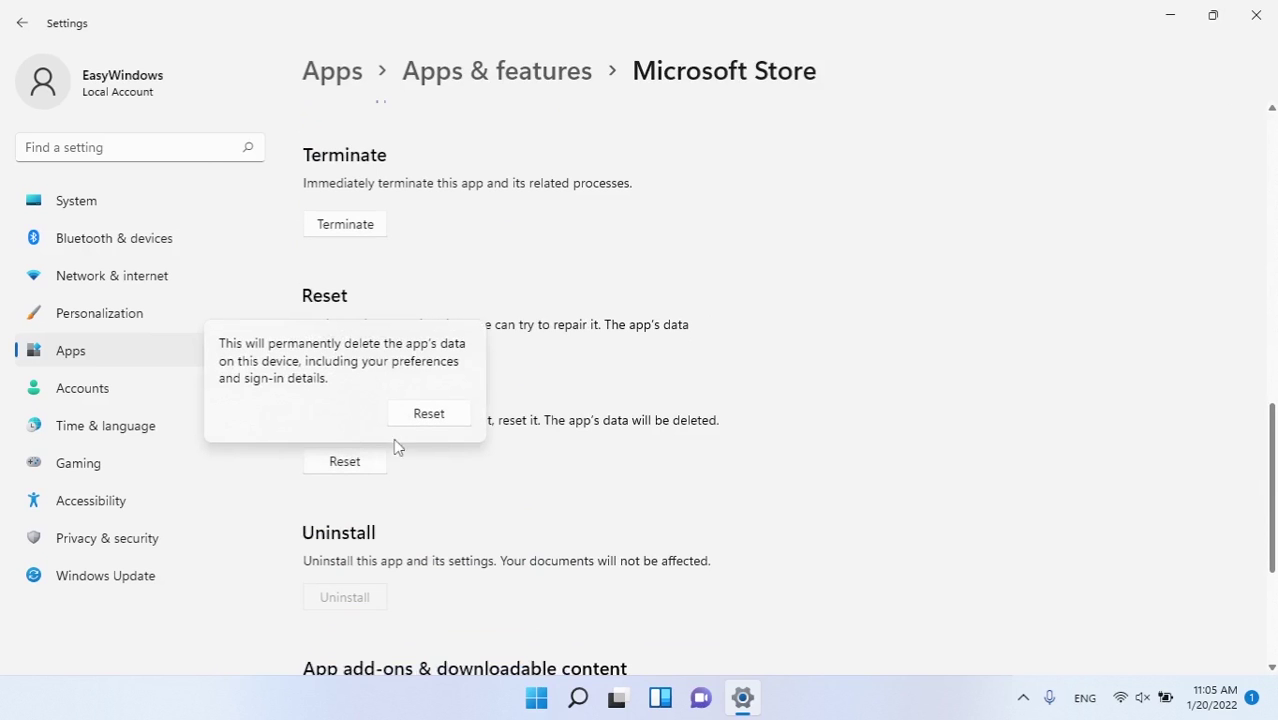
pyautogui.click(420, 410)
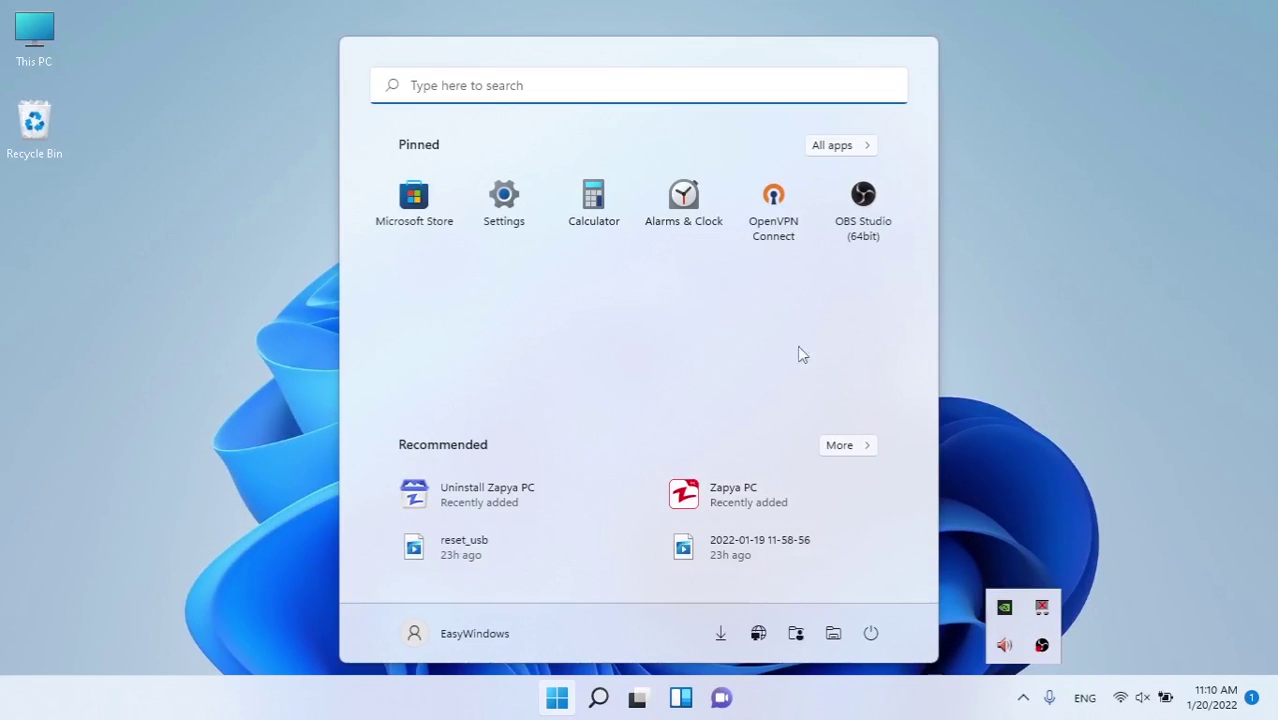
pyautogui.click(467, 218)
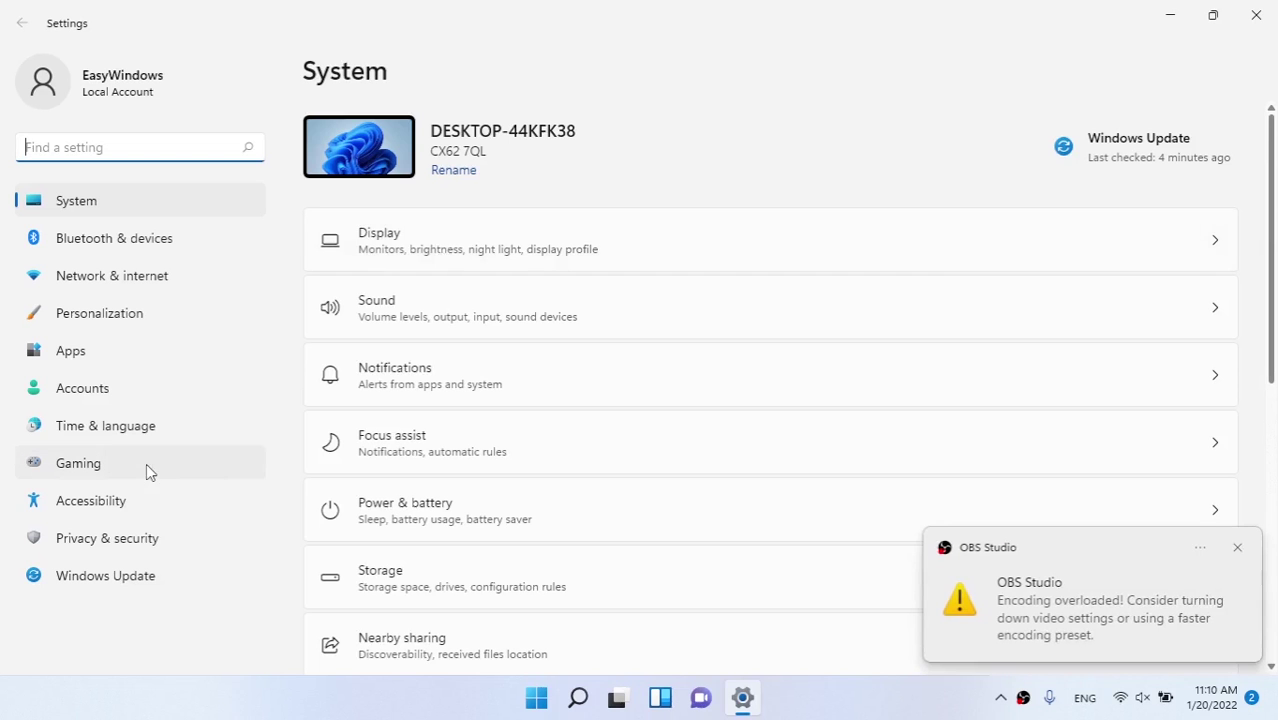
pyautogui.click(146, 463)
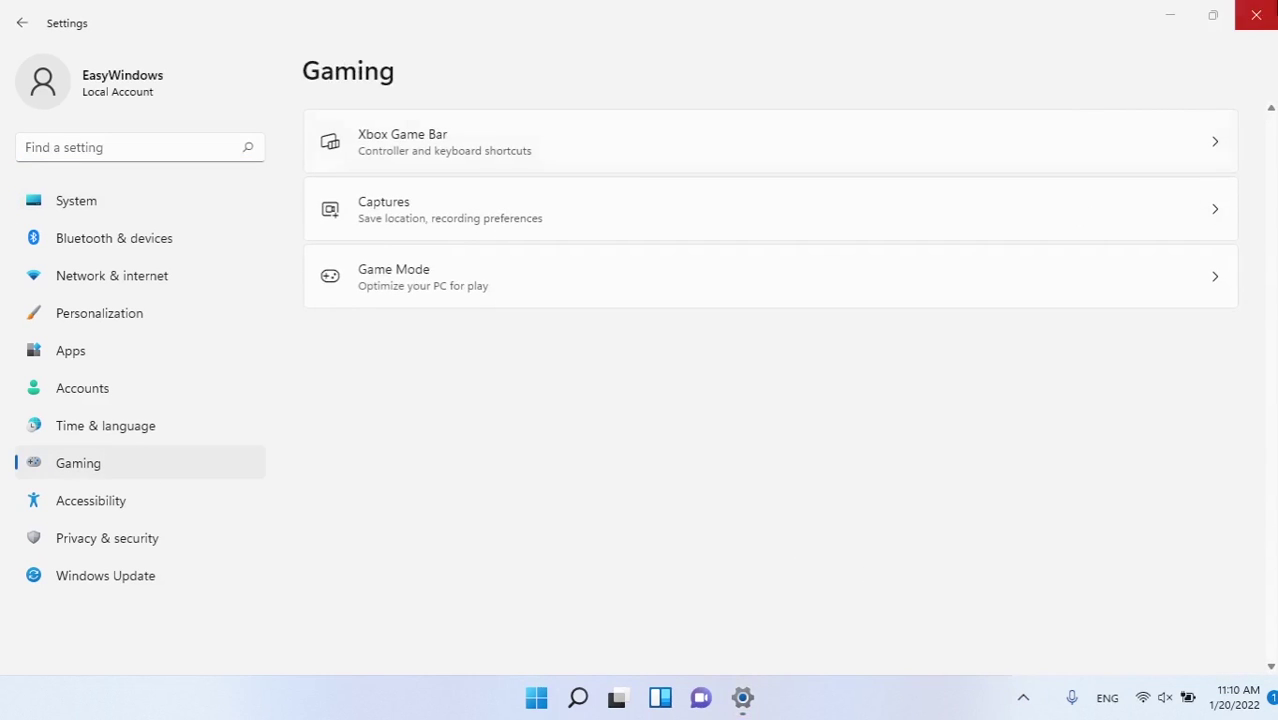
pyautogui.click(1256, 15)
# In the Gaming settings, turn on opening Xbox Game Bar with the controller button, and close Settings.
pyautogui.click(554, 706)
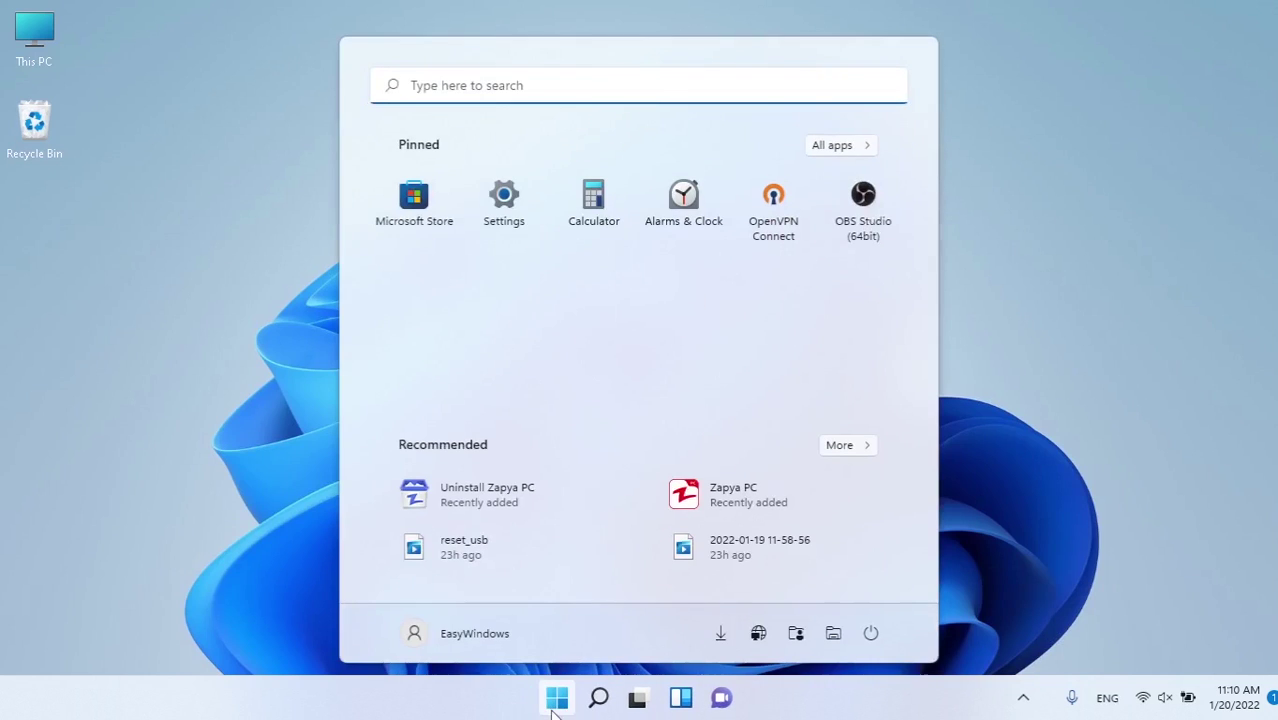
pyautogui.click(503, 210)
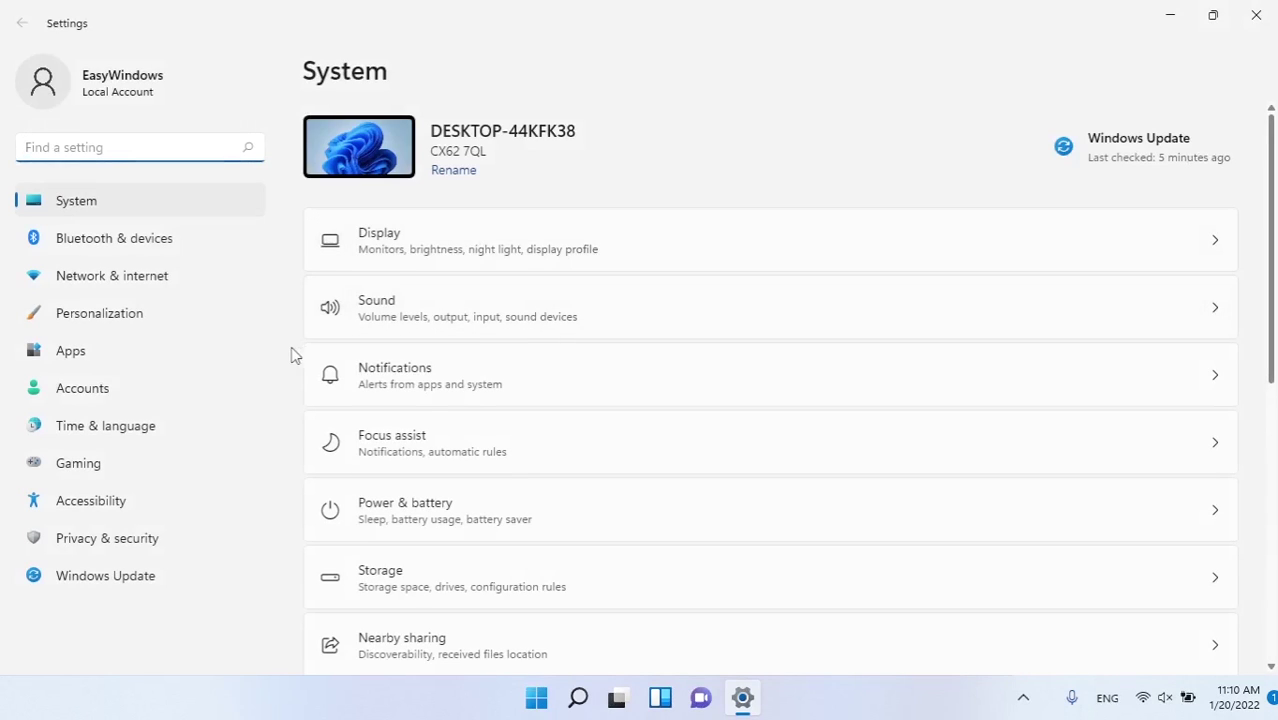
pyautogui.click(115, 465)
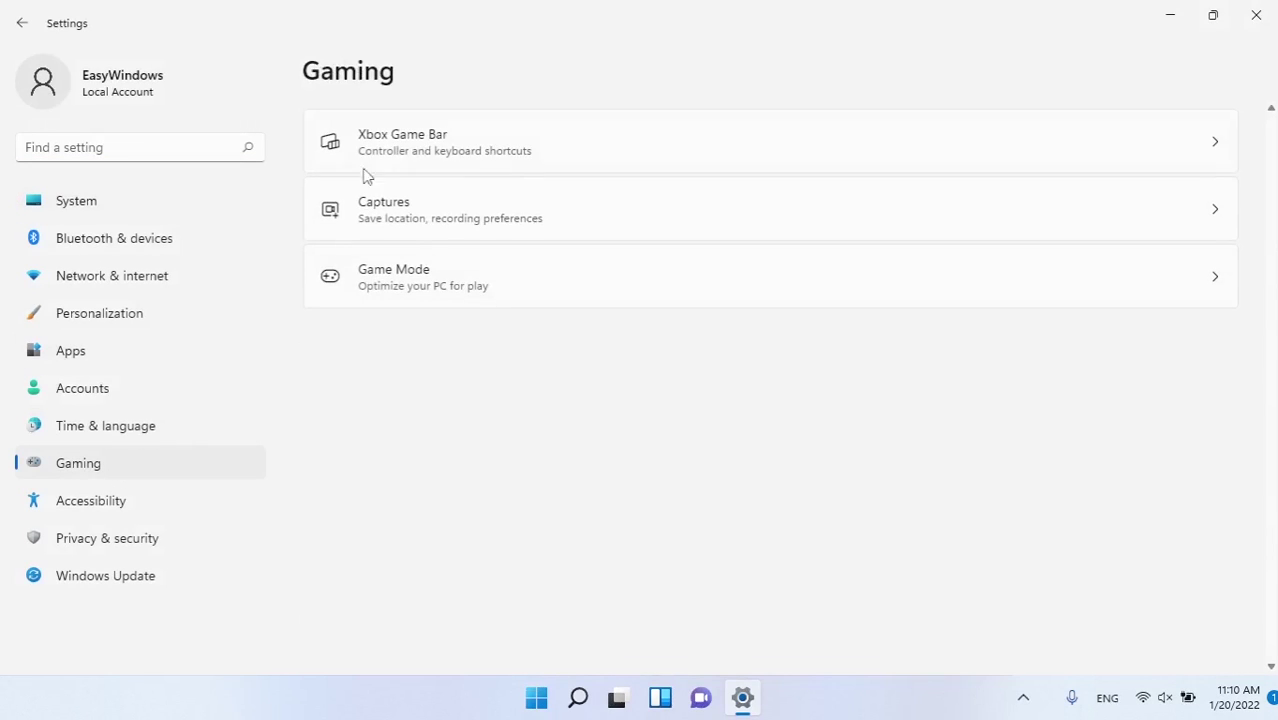
pyautogui.click(670, 148)
pyautogui.click(1196, 140)
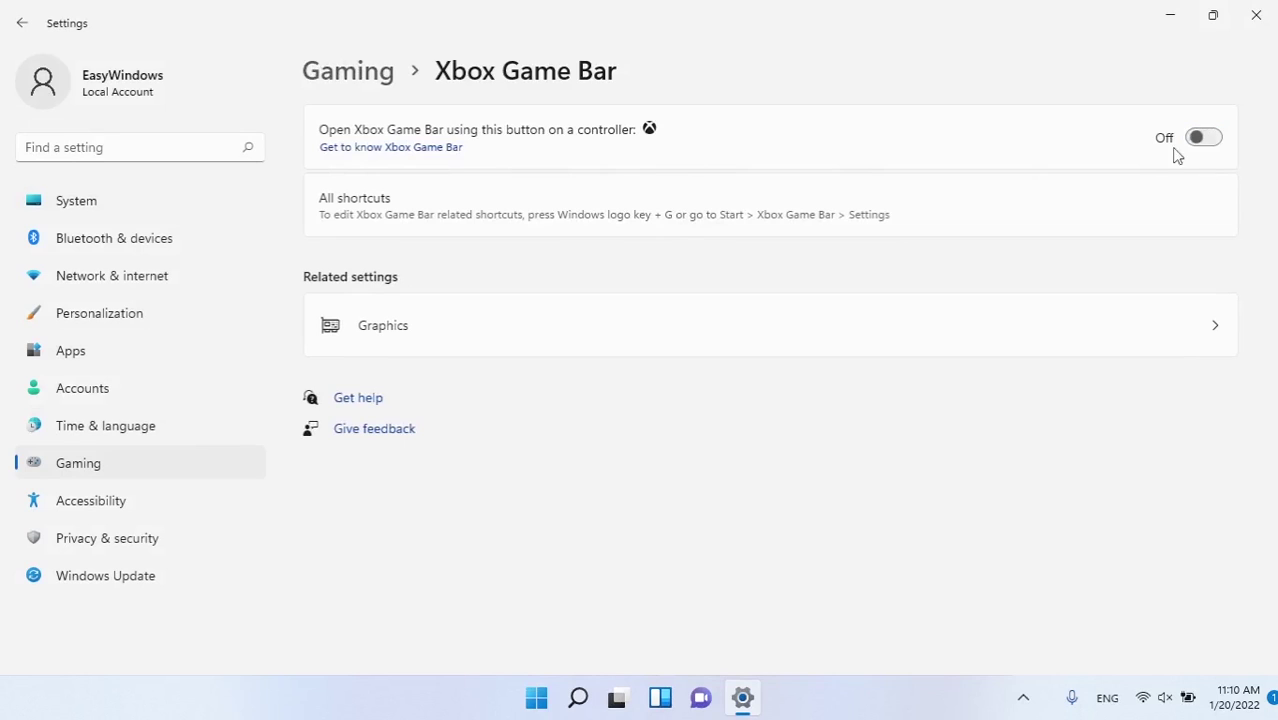
pyautogui.click(1196, 146)
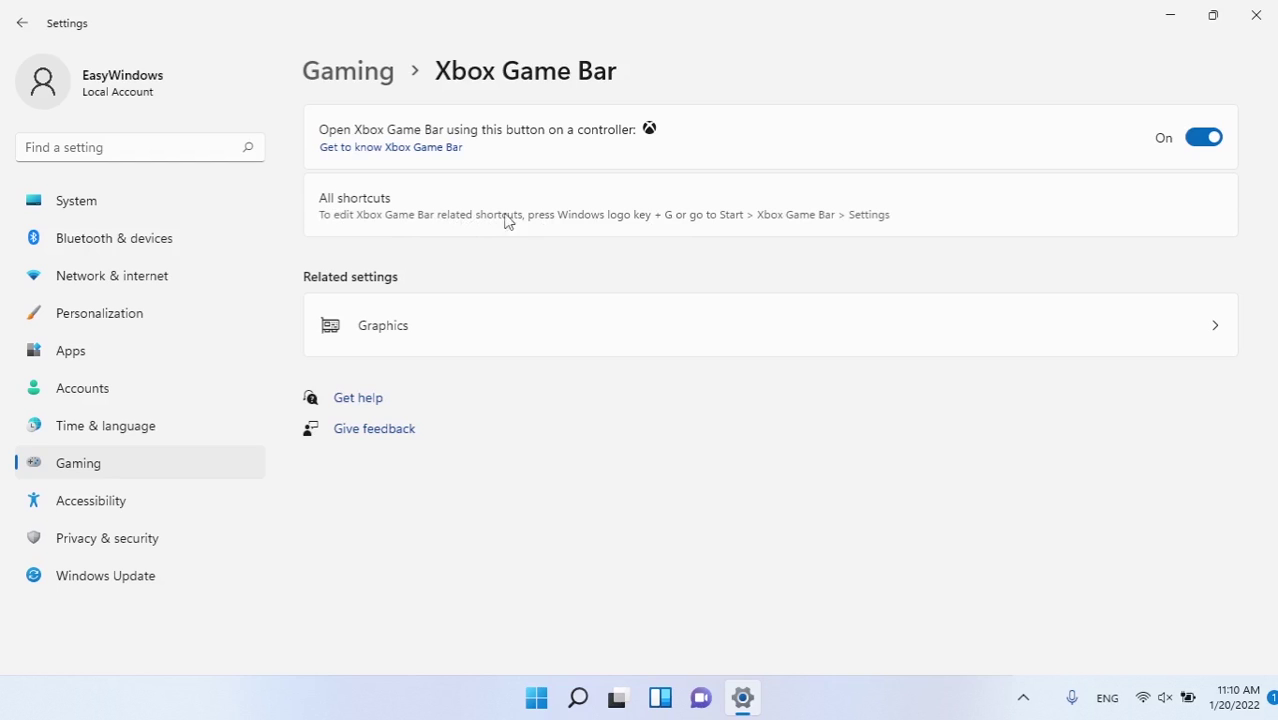
pyautogui.click(1256, 15)
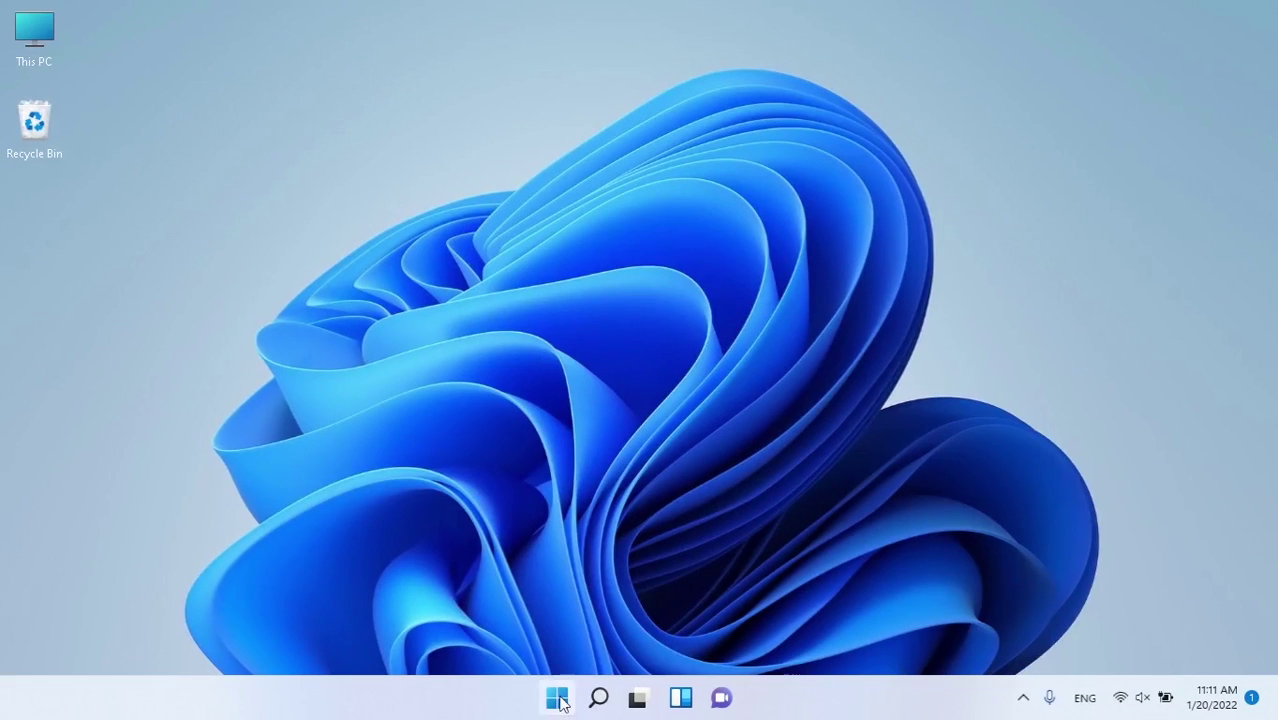
# Search Windows for "tro", open Troubleshoot settings and go to the list of other troubleshooters.
pyautogui.click(557, 698)
pyautogui.click(557, 698)
pyautogui.click(557, 698)
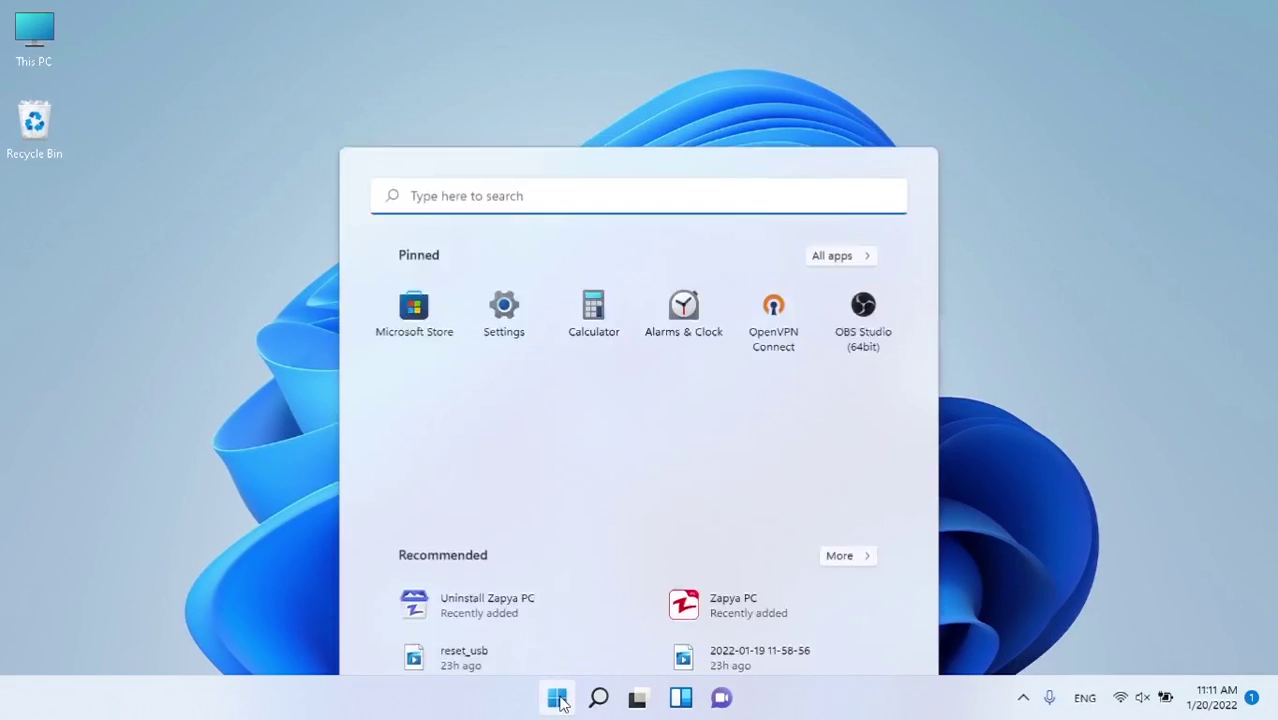
pyautogui.click(557, 698)
pyautogui.click(558, 699)
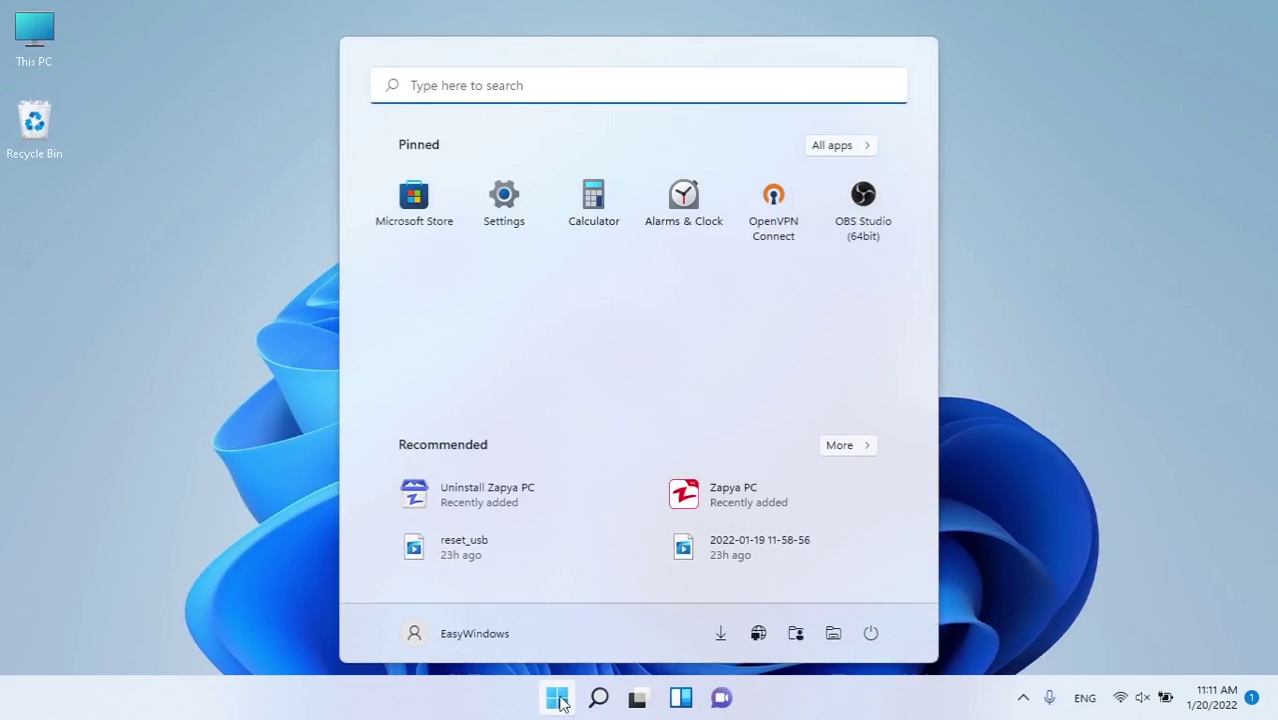
pyautogui.write('tro')
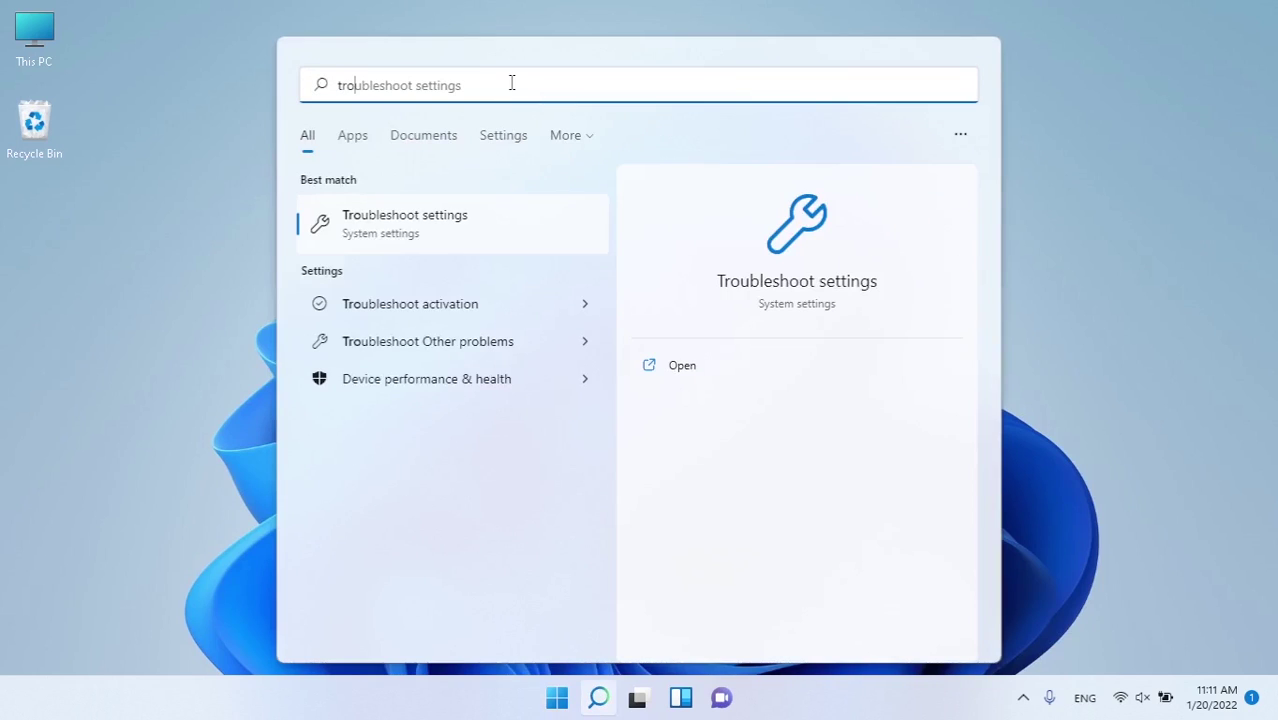
pyautogui.click(491, 240)
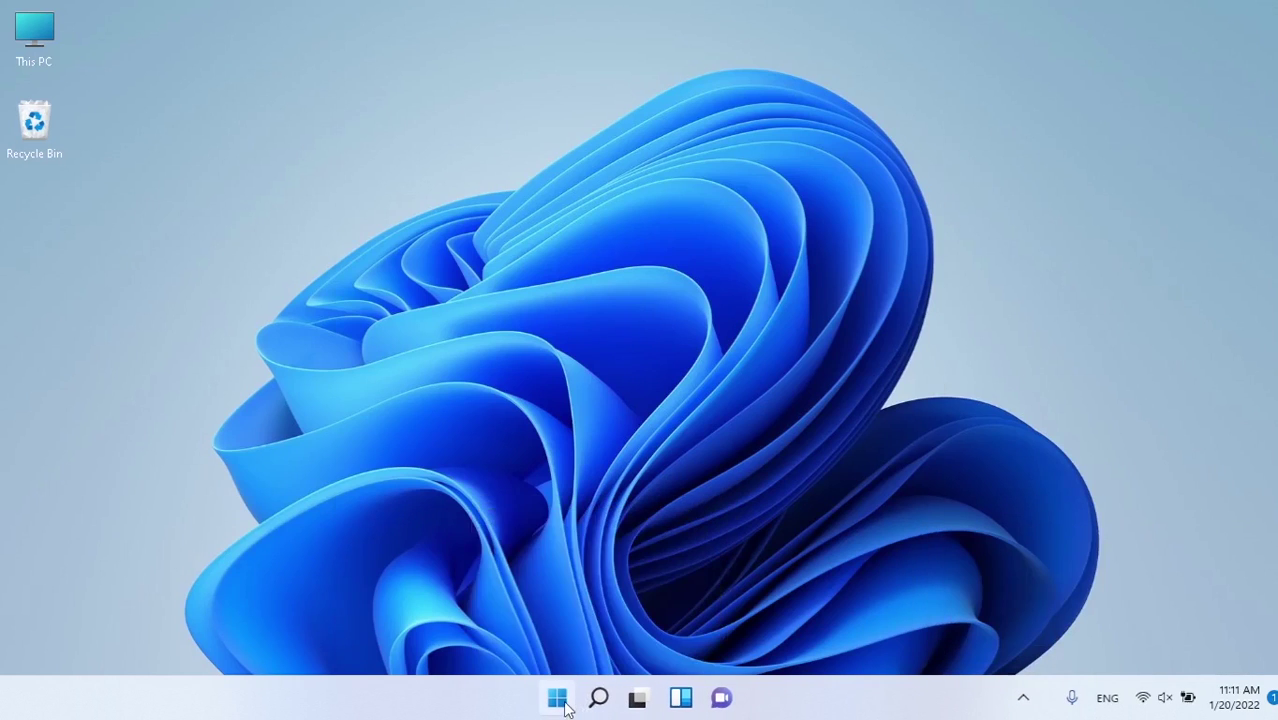
pyautogui.click(560, 702)
pyautogui.write('tro')
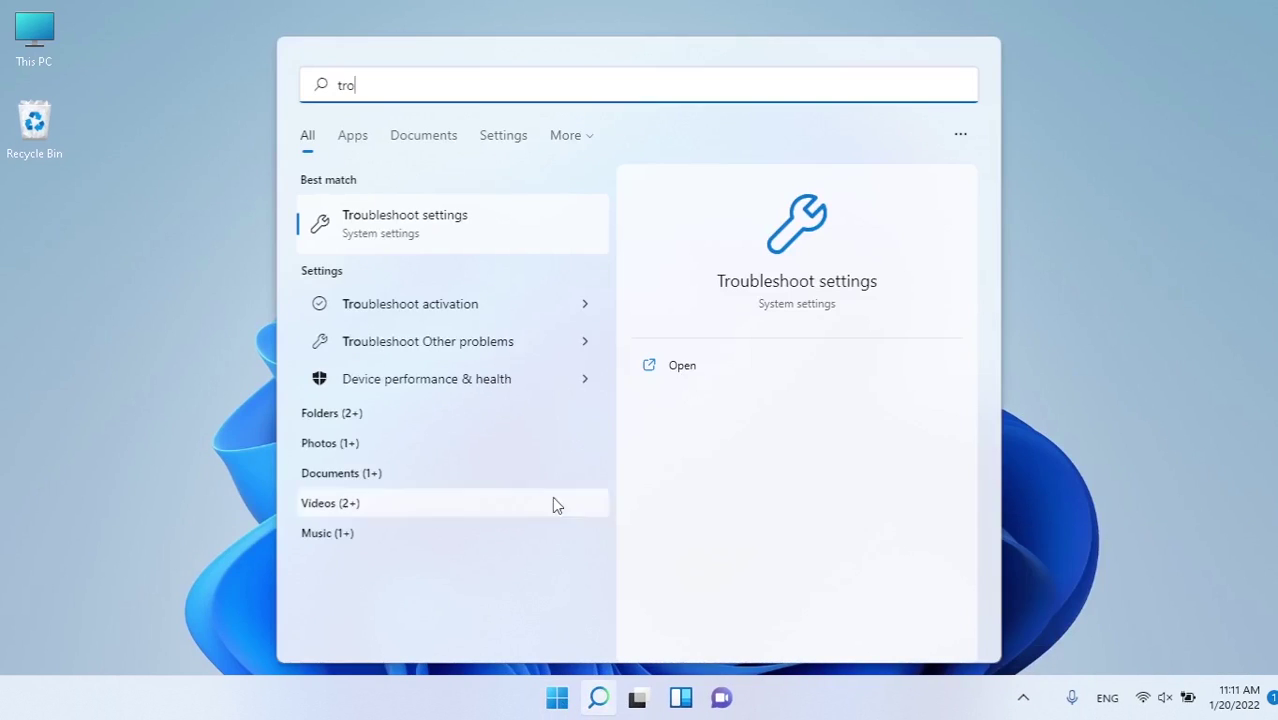
pyautogui.click(447, 222)
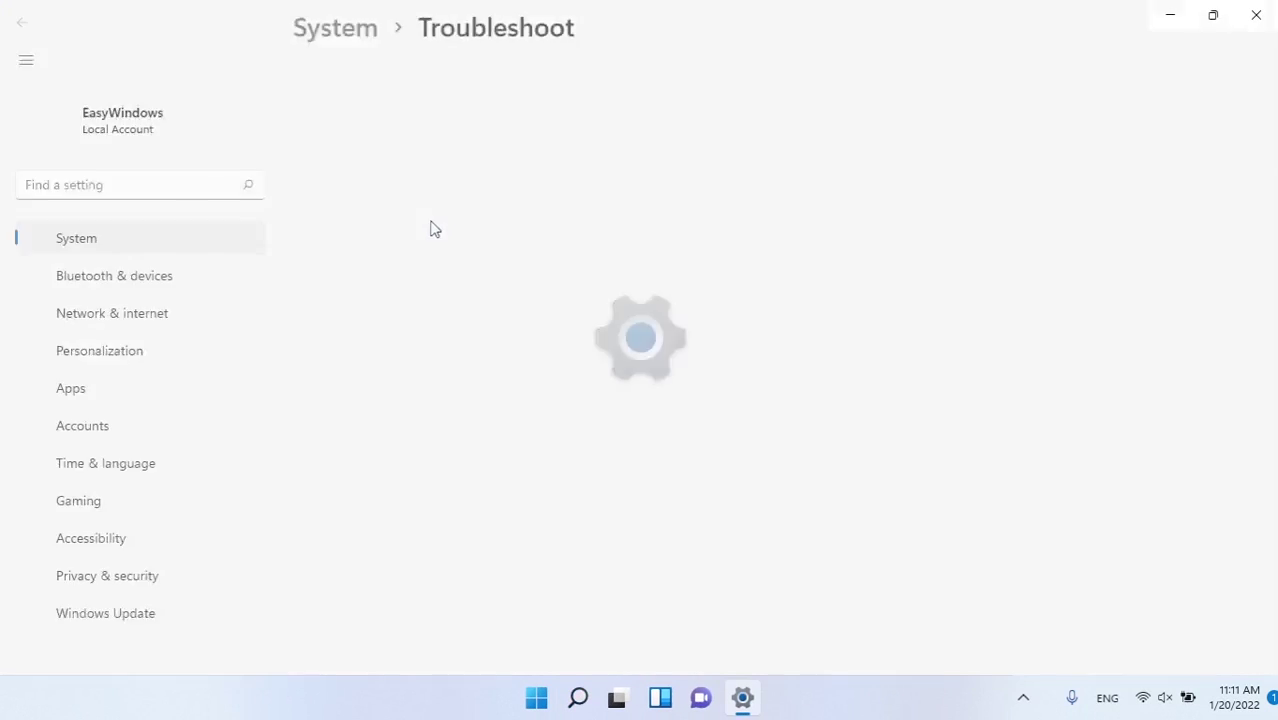
pyautogui.click(665, 302)
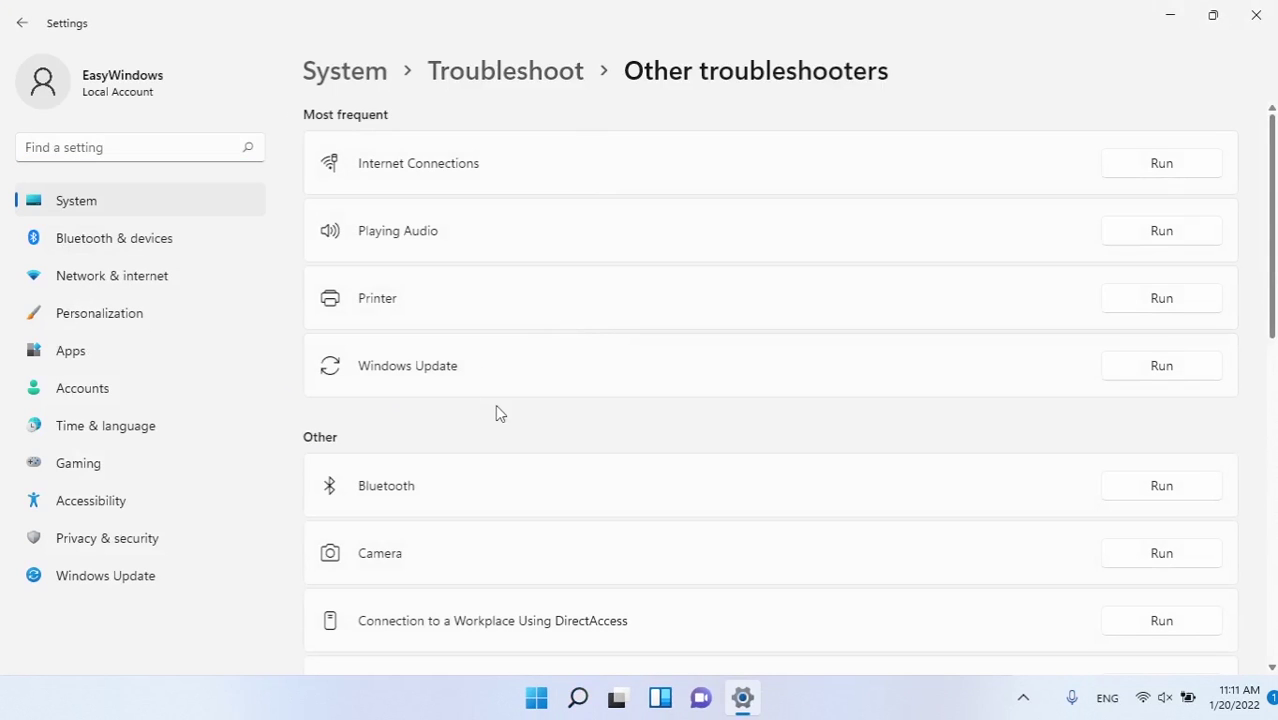
# Run the Windows Store Apps troubleshooter, skipping the account sign-in and app reset suggestions, and close it and Settings.
pyautogui.scroll(-10, 459, 383)
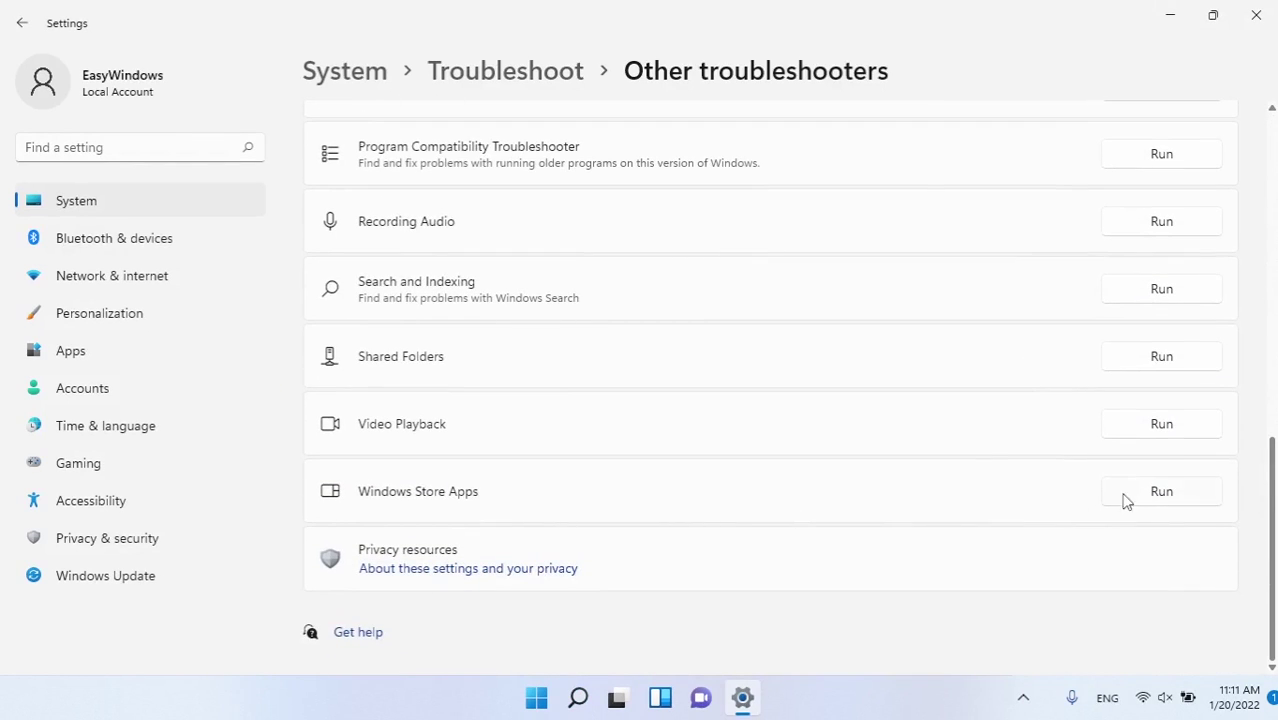
pyautogui.click(1125, 500)
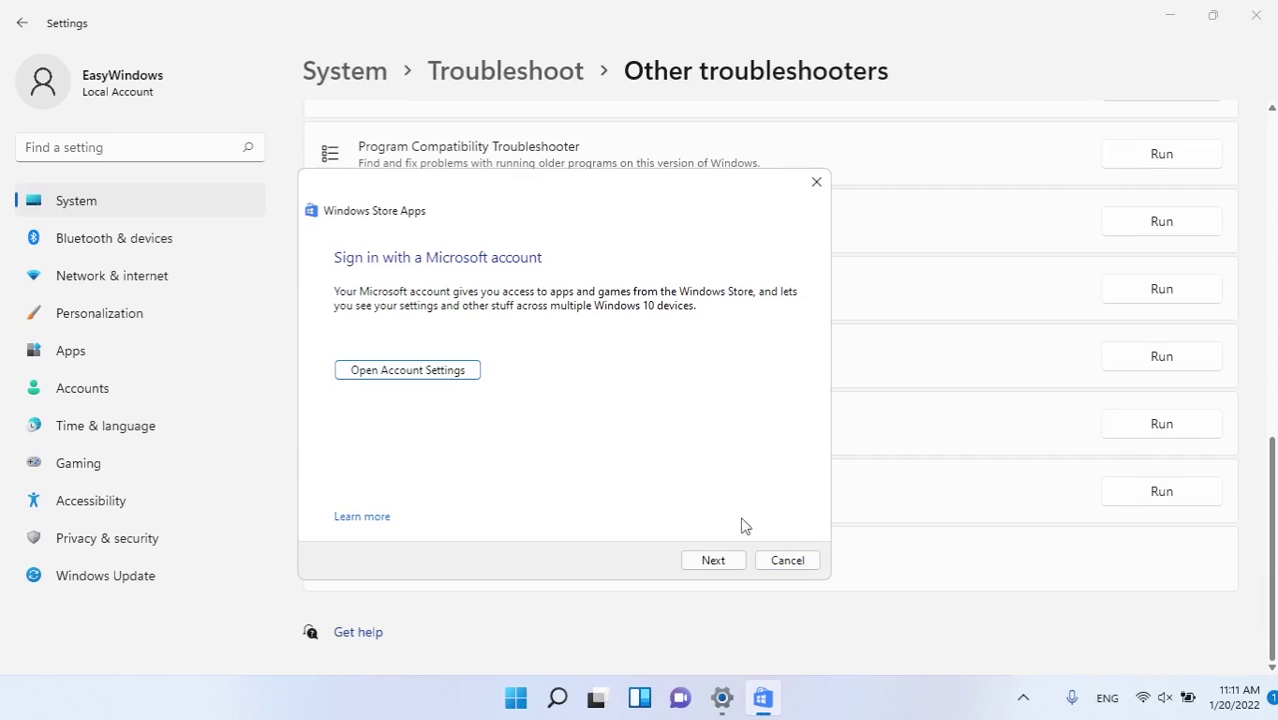
pyautogui.click(725, 565)
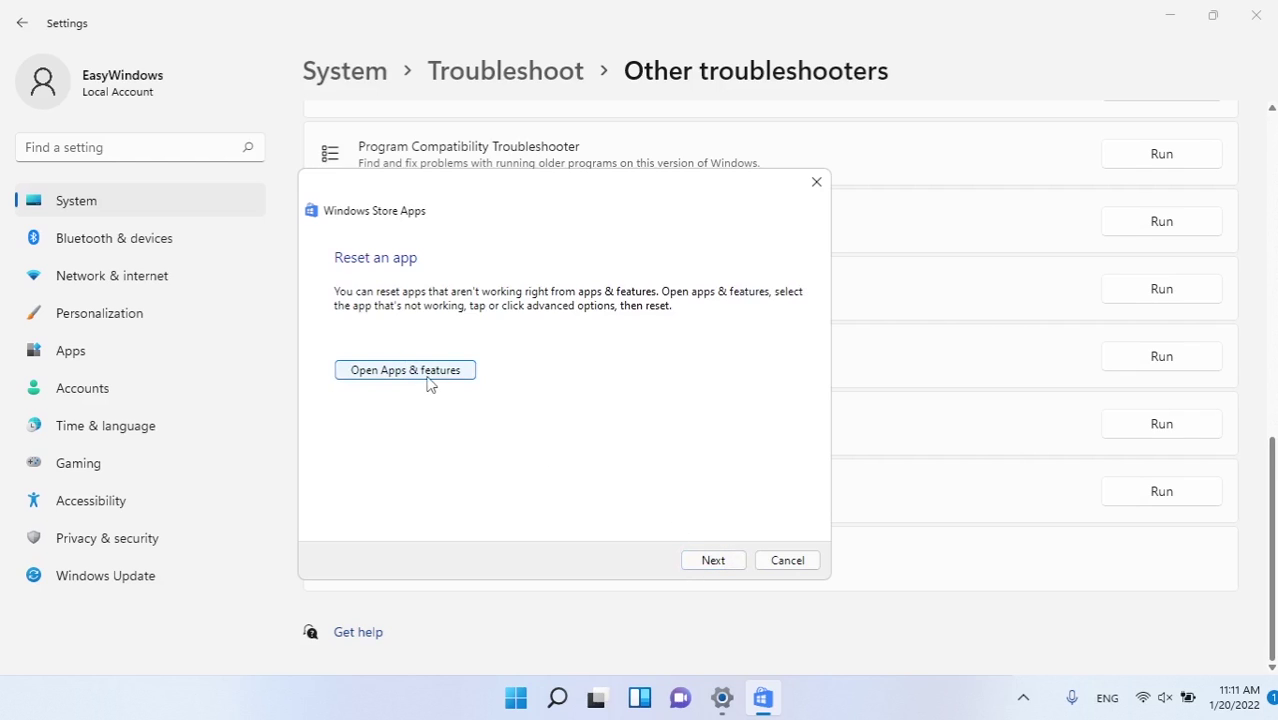
pyautogui.click(699, 561)
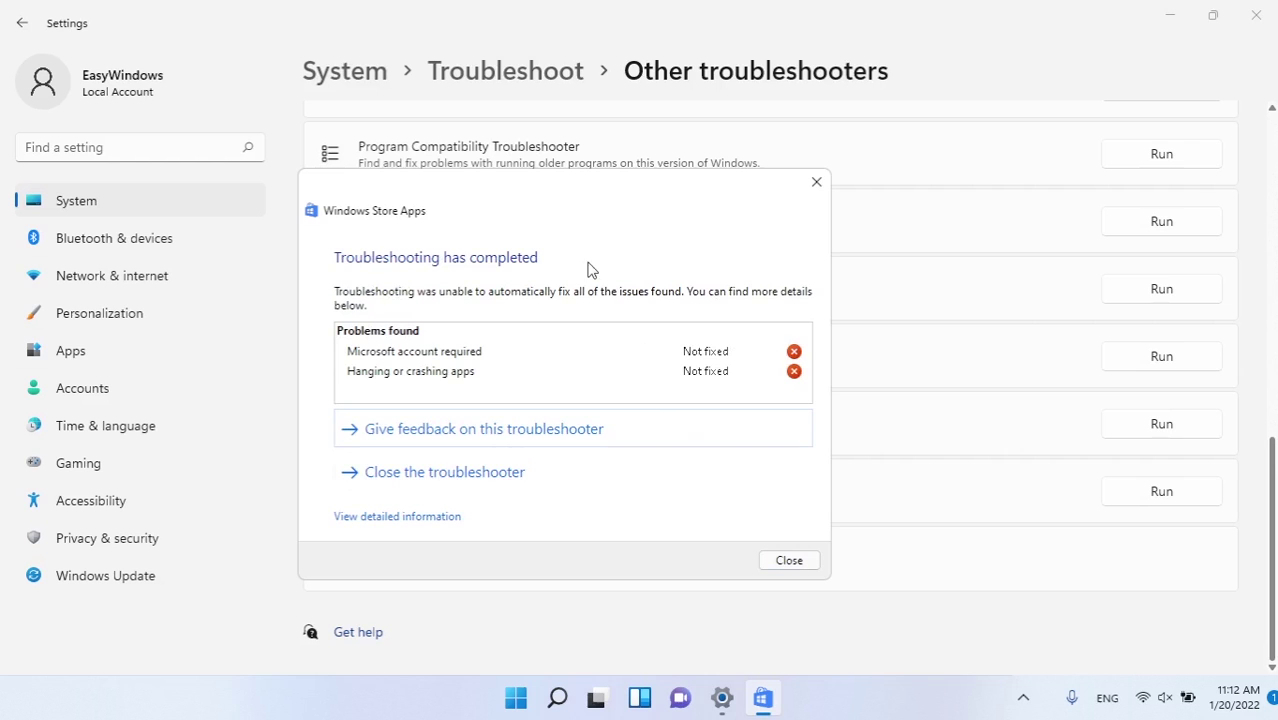
pyautogui.click(785, 564)
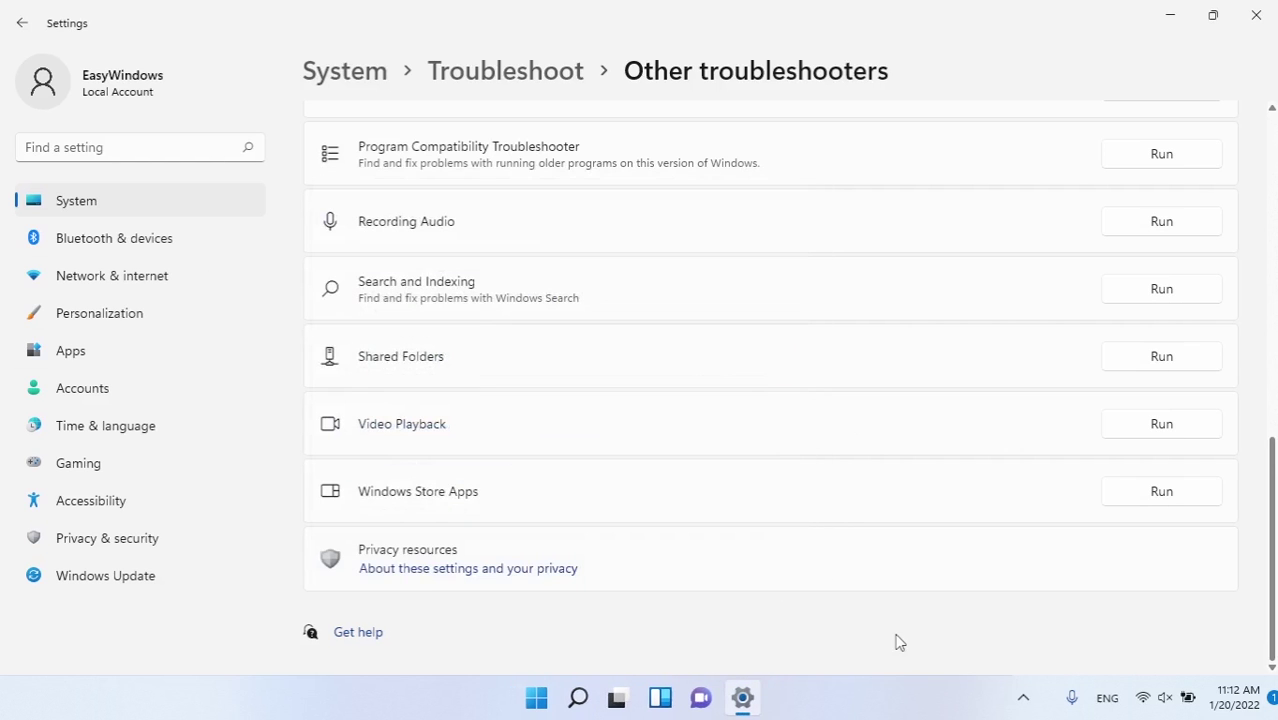
pyautogui.click(1268, 12)
# Search Windows for "wsreset", run the command to reset the Store cache, and close the Microsoft Store window.
pyautogui.click(1016, 701)
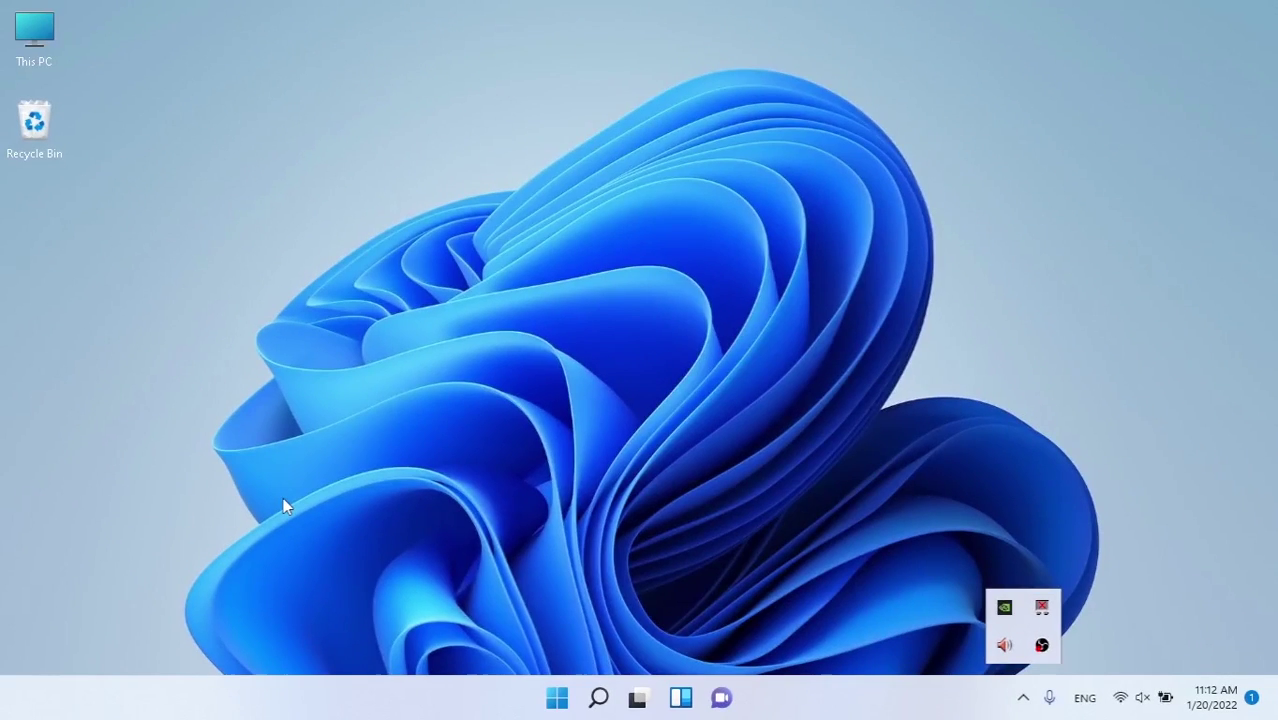
pyautogui.press('super')
pyautogui.press('super')
pyautogui.press('super')
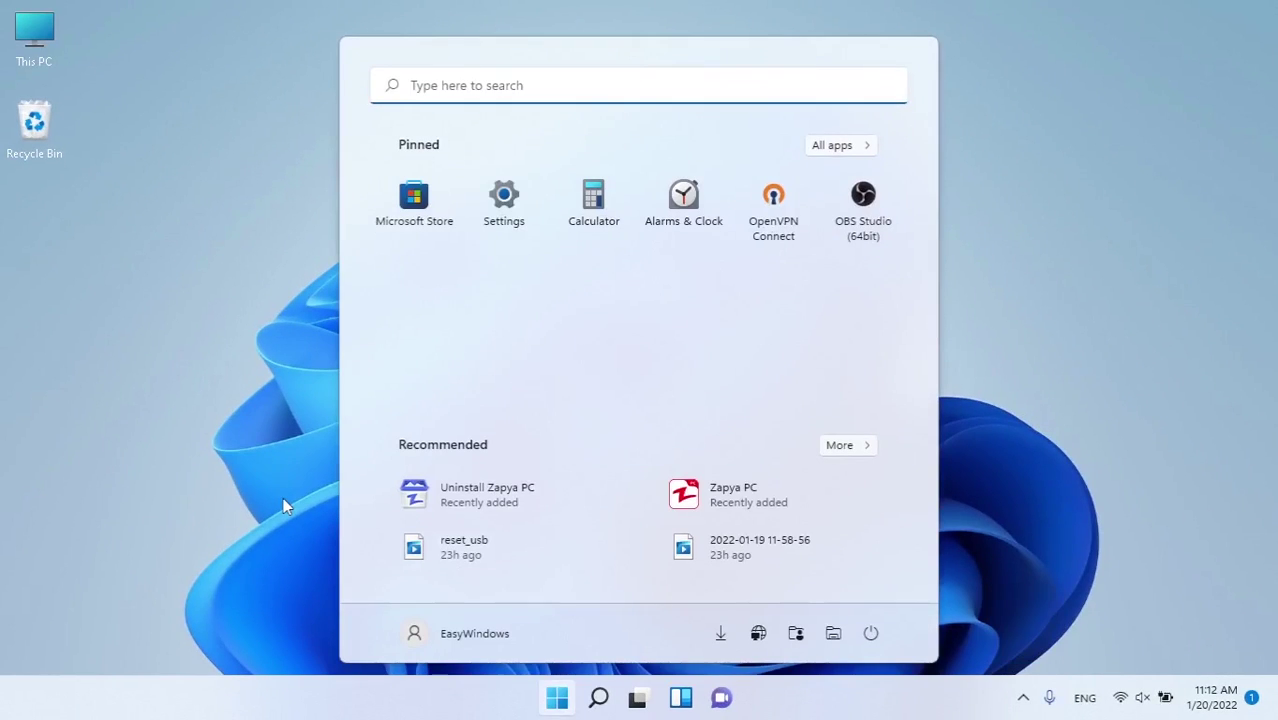
pyautogui.write('windows PowerShellsreset')
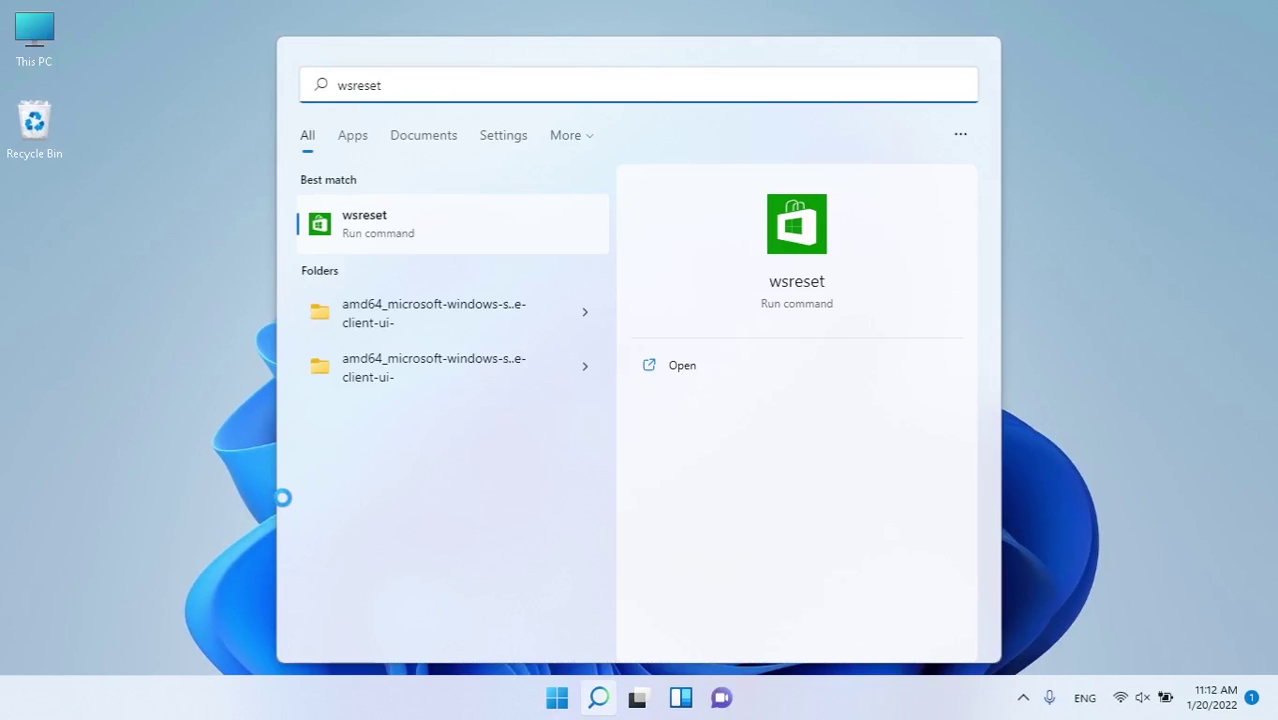
pyautogui.click(425, 238)
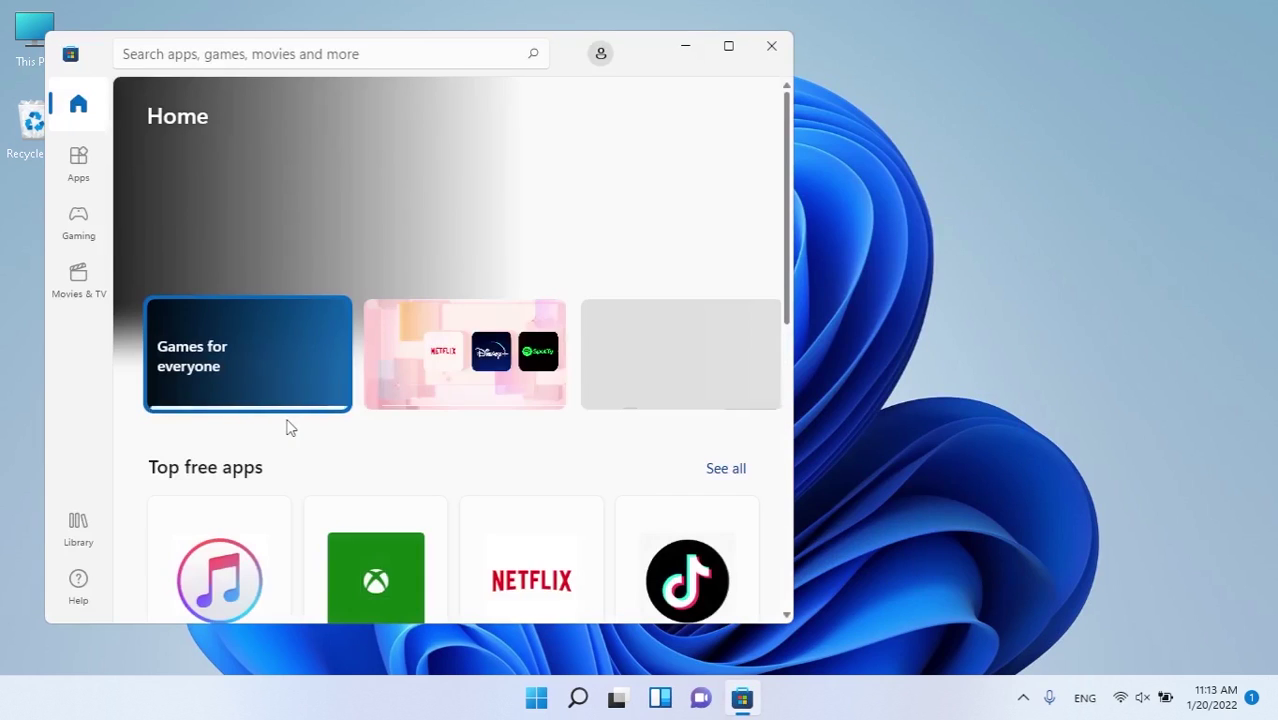
pyautogui.click(764, 43)
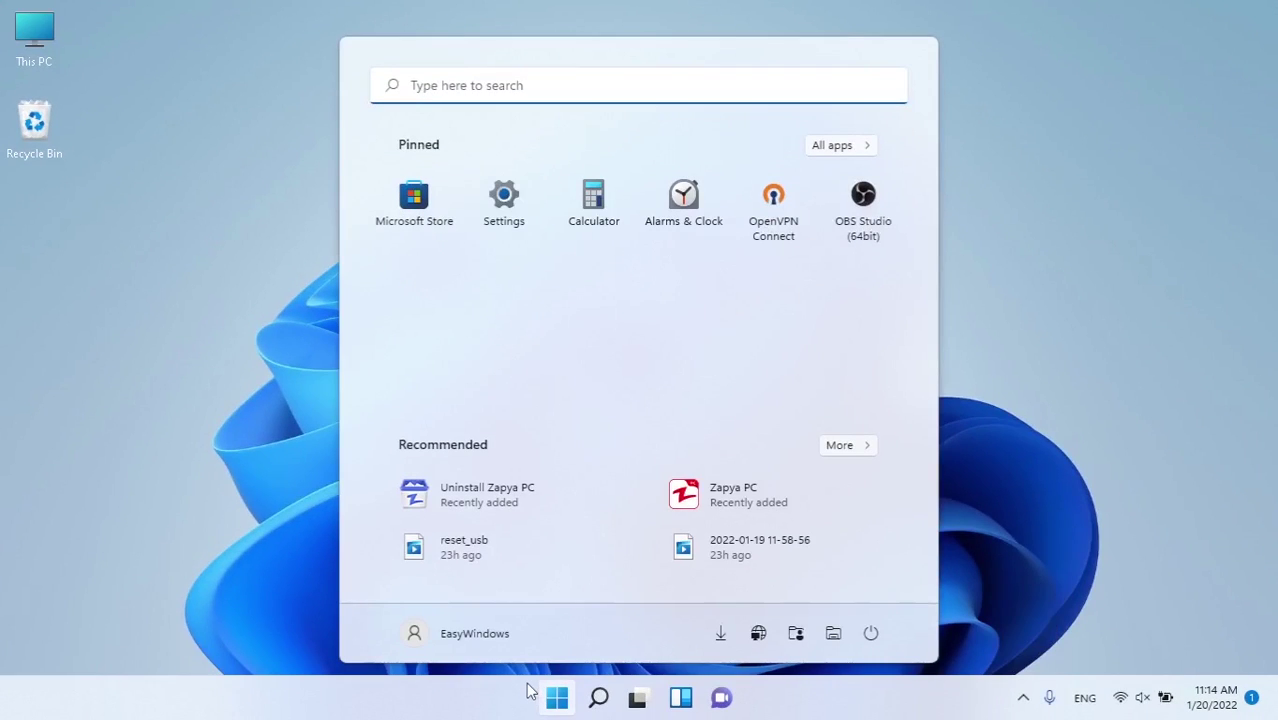
# Open Registry Editor as administrator, maximized, and go to Computer\HKEY_CURRENT_USER\Software\Microsoft\Windows\CurrentVersion\GameDVR.
pyautogui.write('reg')
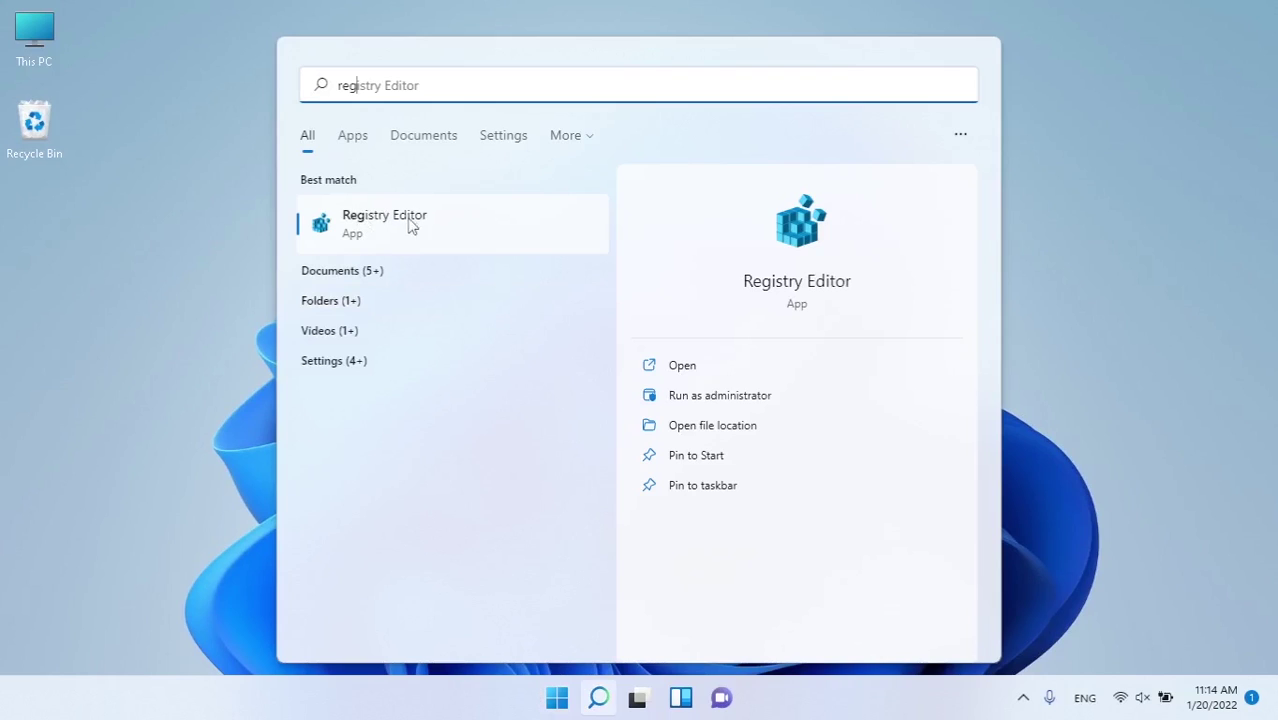
pyautogui.click(756, 400)
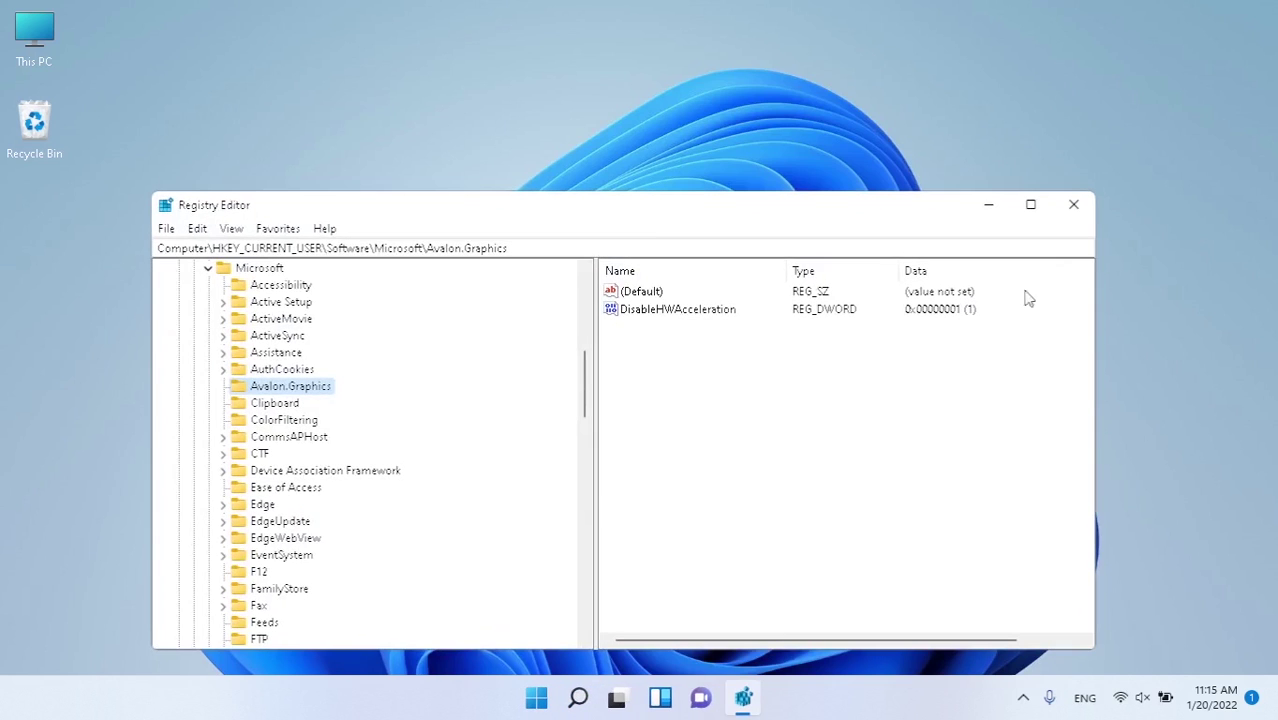
pyautogui.click(1030, 207)
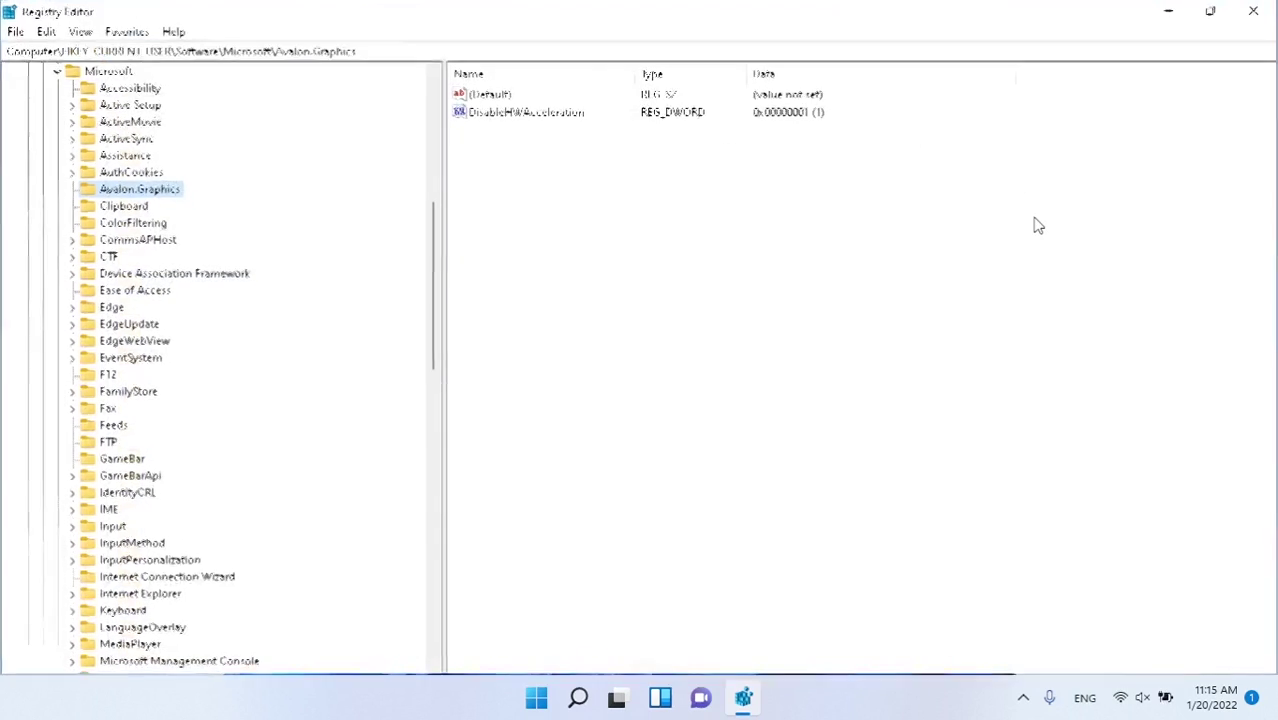
pyautogui.click(380, 51)
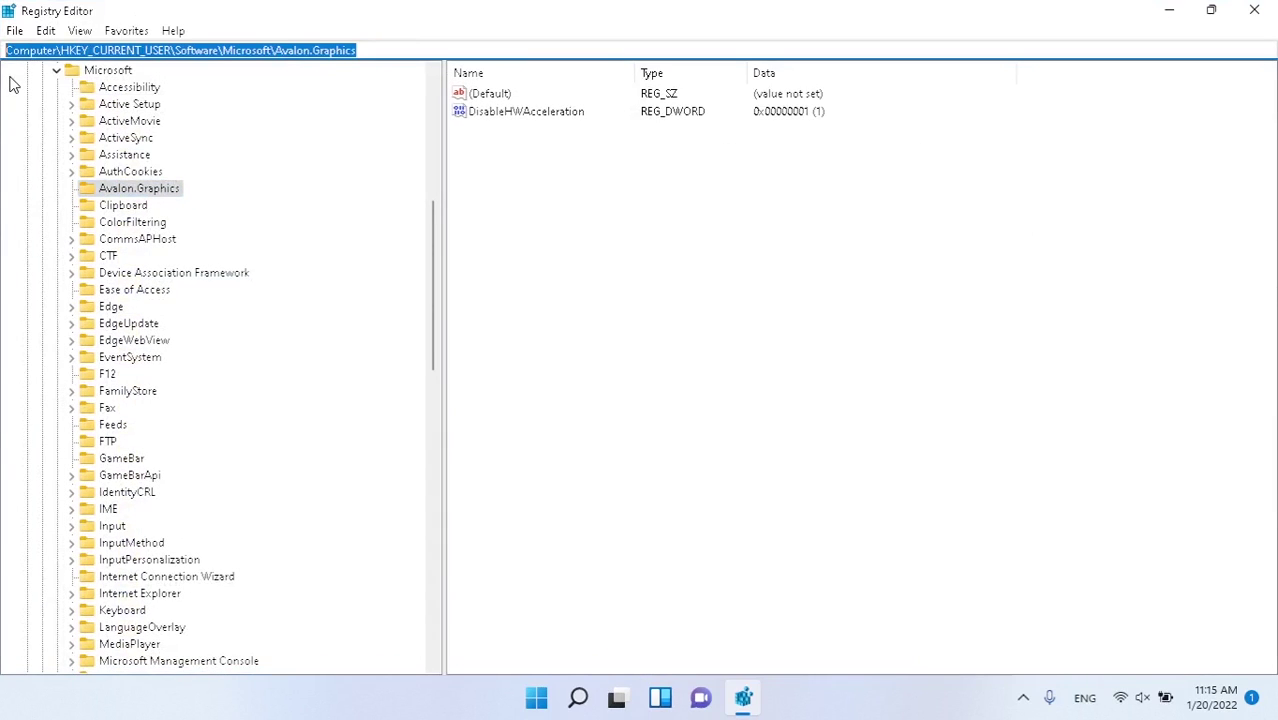
pyautogui.press('super+v')
pyautogui.click(128, 243)
pyautogui.press('Return')
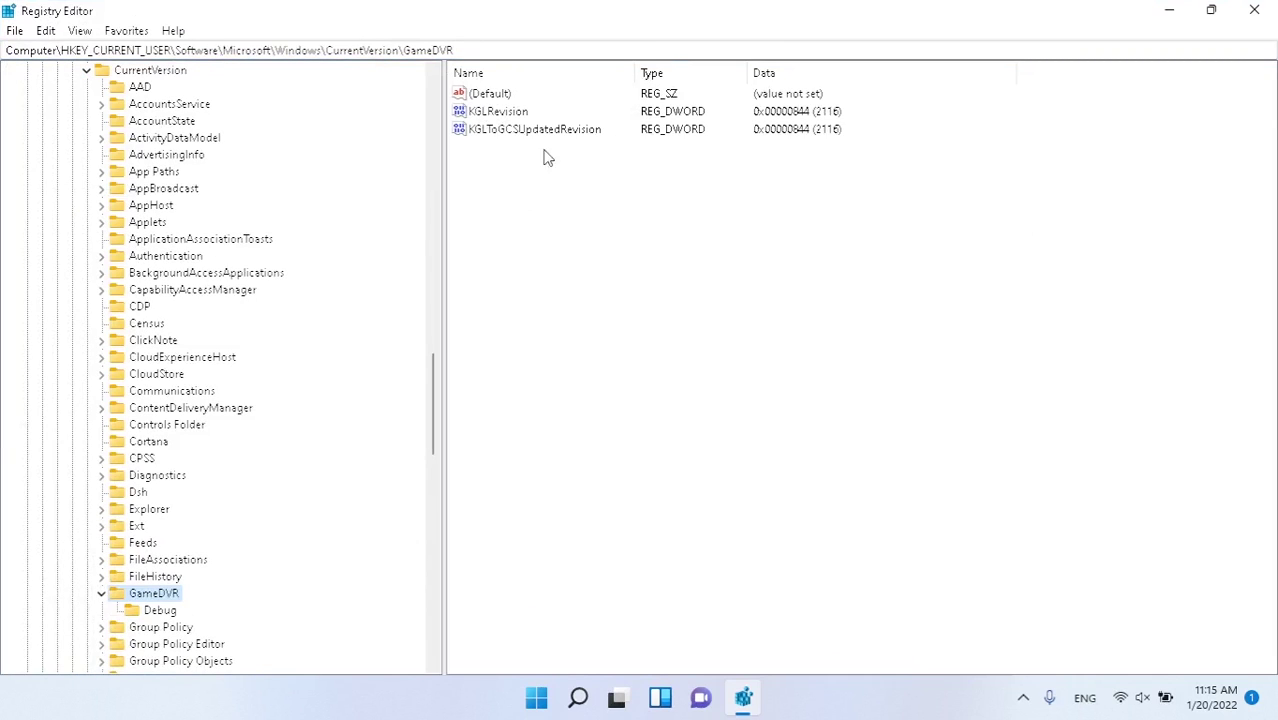
# Create a new DWORD (32-bit) value named AppCaptureEnabled in the GameDVR key.
pyautogui.press('super+v')
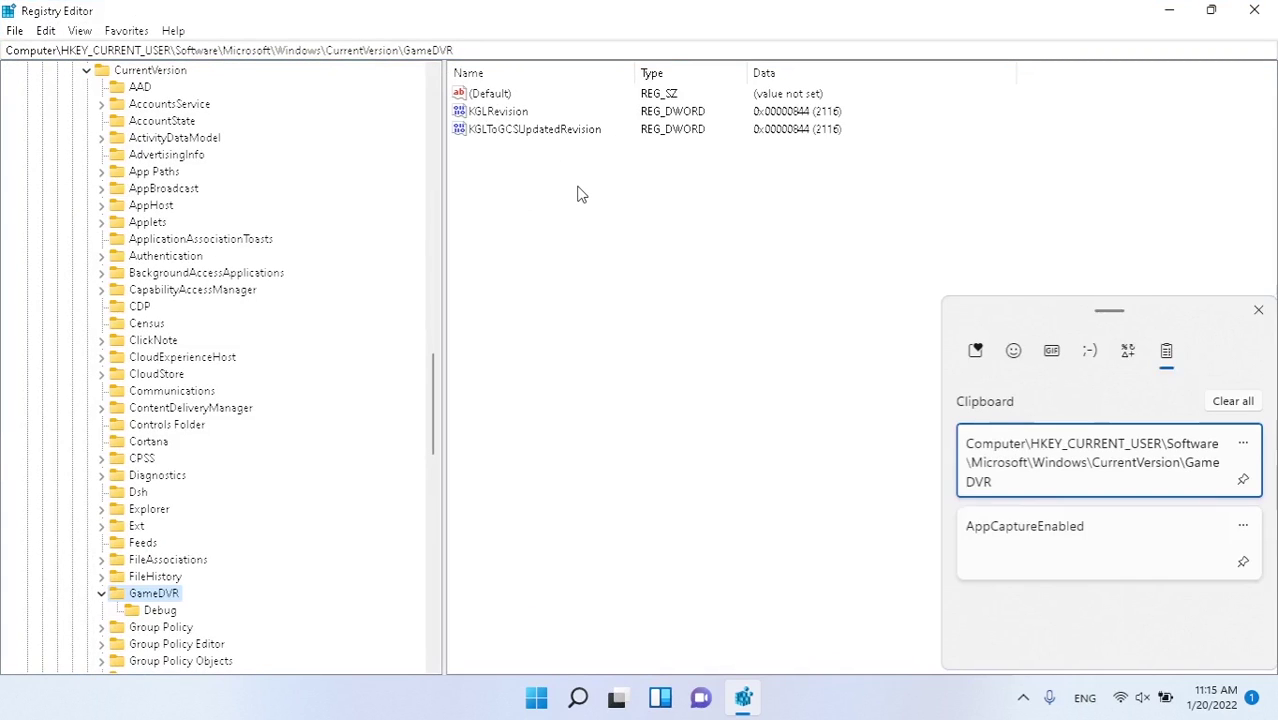
pyautogui.click(630, 265)
pyautogui.rightClick(636, 268)
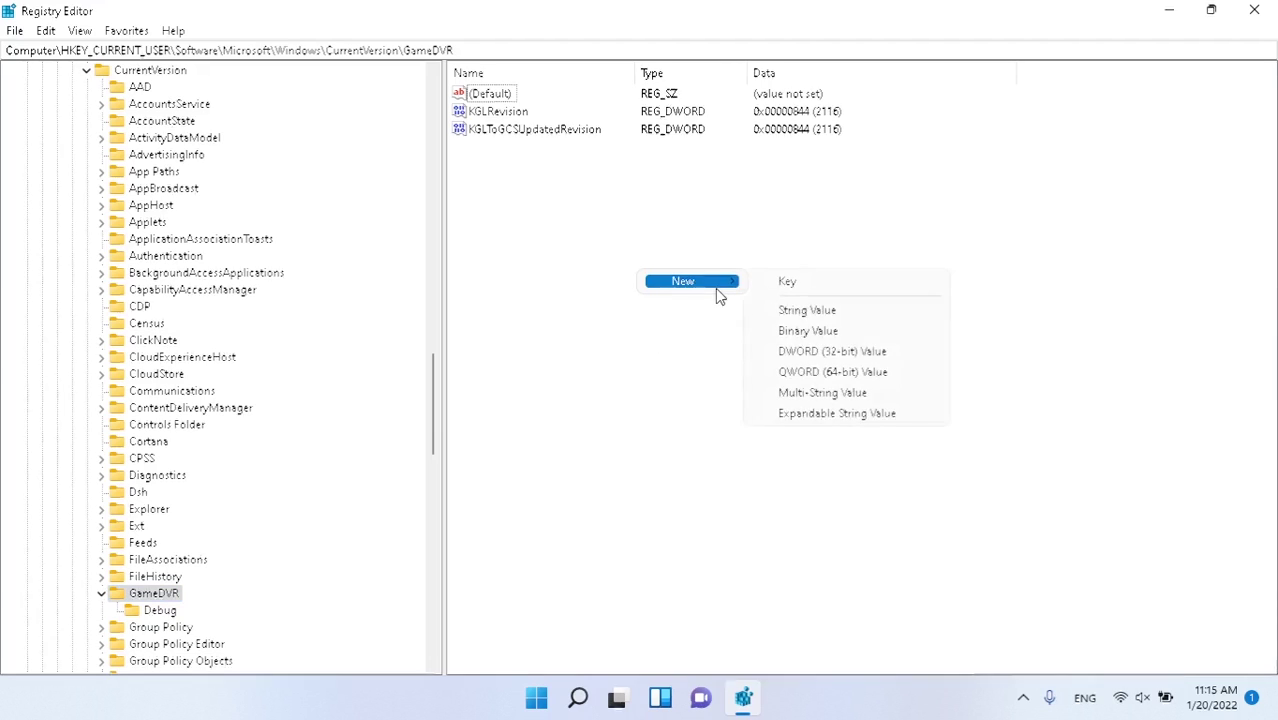
pyautogui.moveTo(700, 281)
pyautogui.click(842, 352)
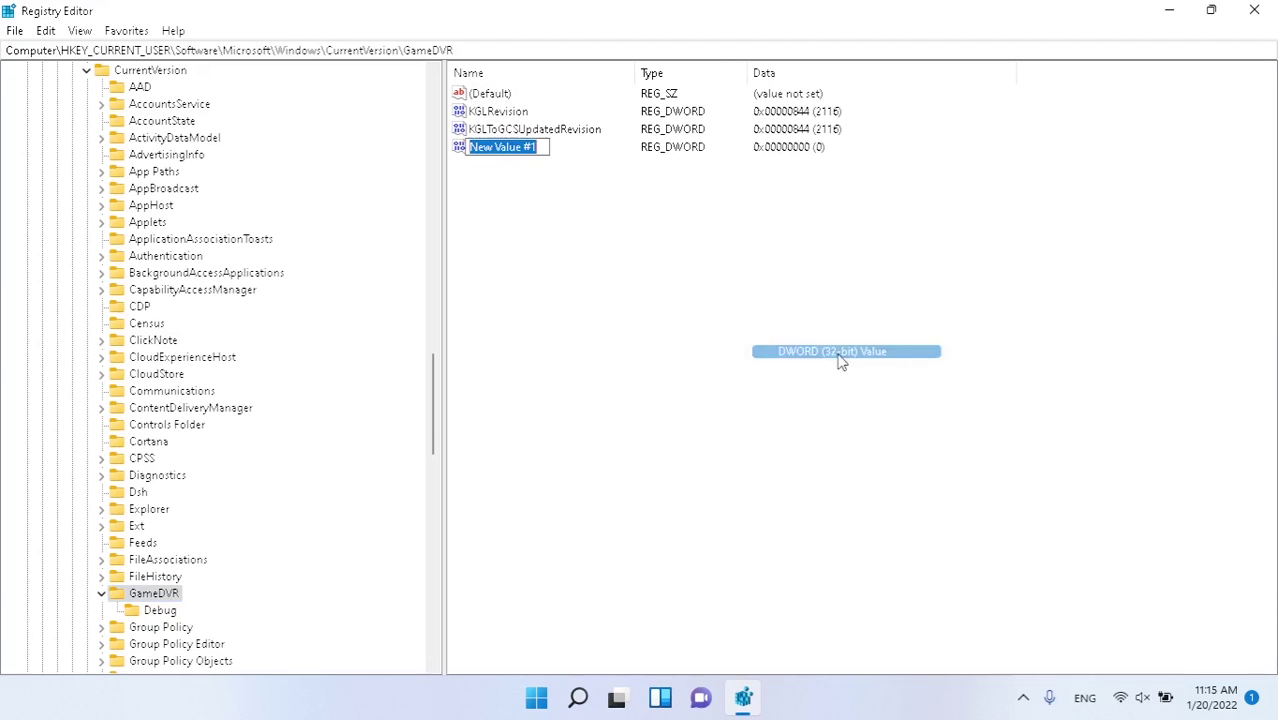
pyautogui.press('super+v')
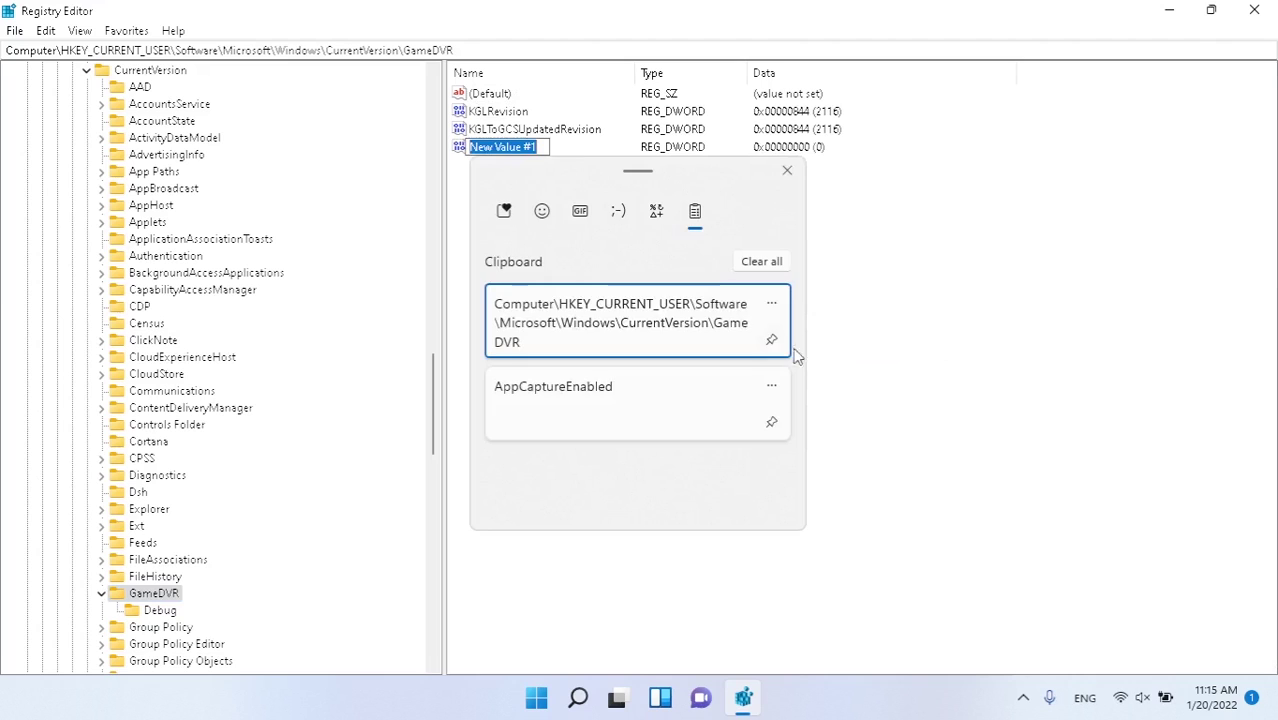
pyautogui.click(548, 402)
pyautogui.press('Return')
# Set the AppCaptureEnabled value data to 1 and close Registry Editor.
pyautogui.press('Return')
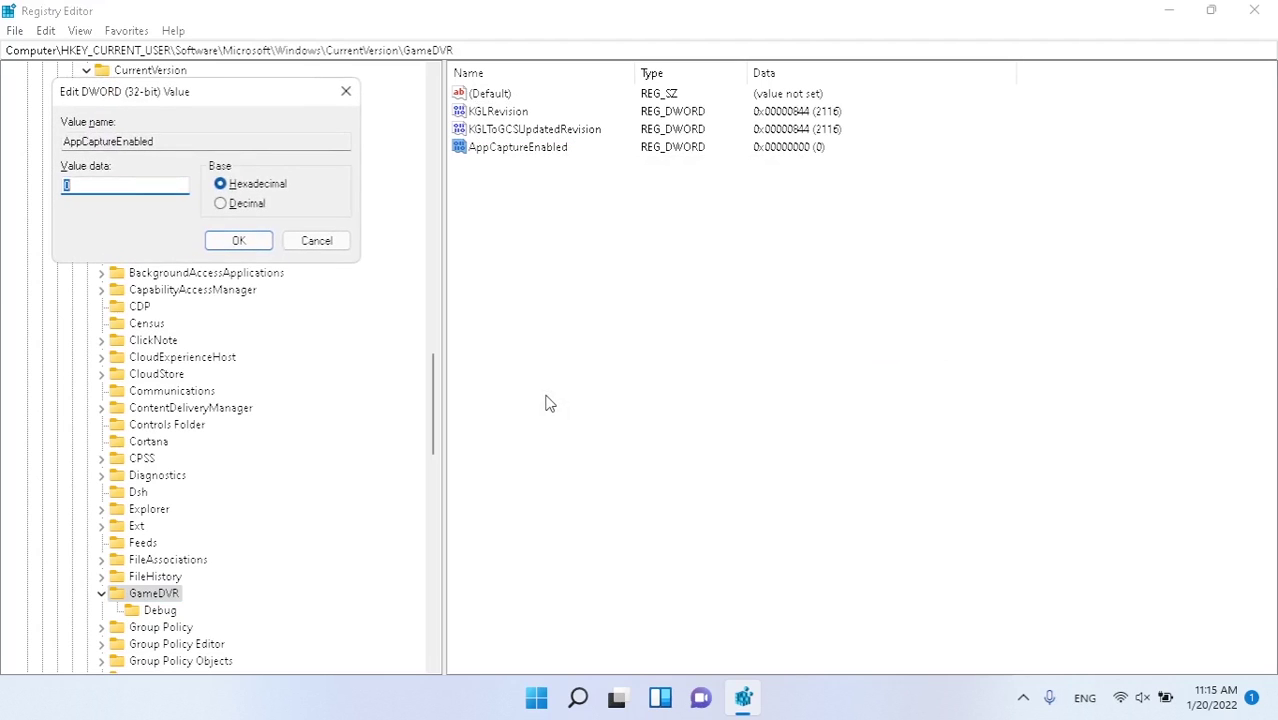
pyautogui.press('Return')
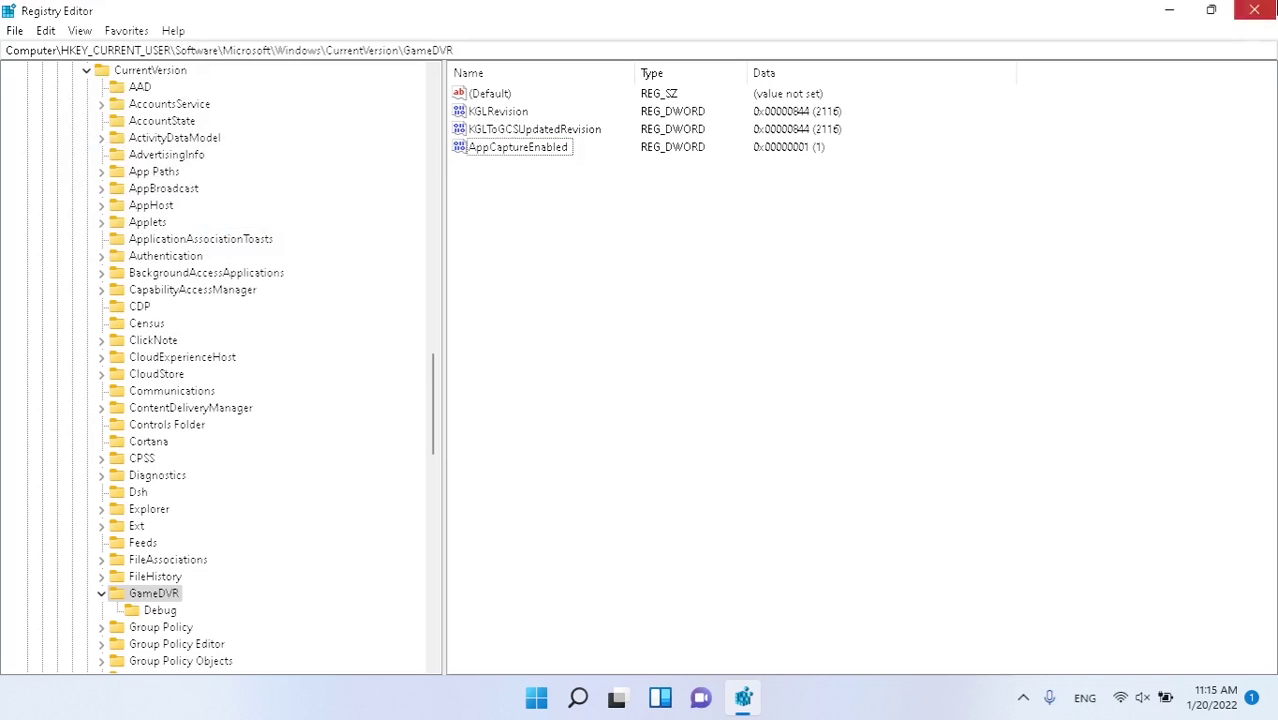
pyautogui.click(1254, 10)
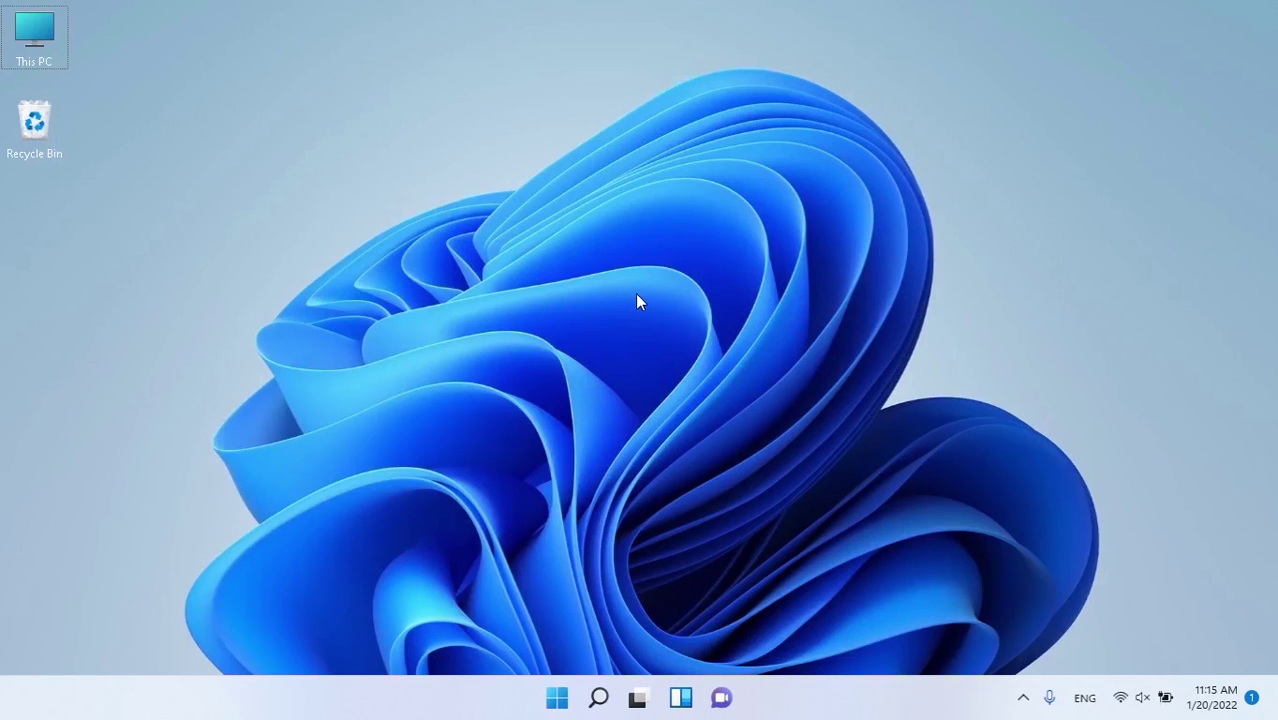
# Test Xbox Game Bar by opening its overlay, dismissing the welcome message and closing the overlay.
pyautogui.press('super+g')
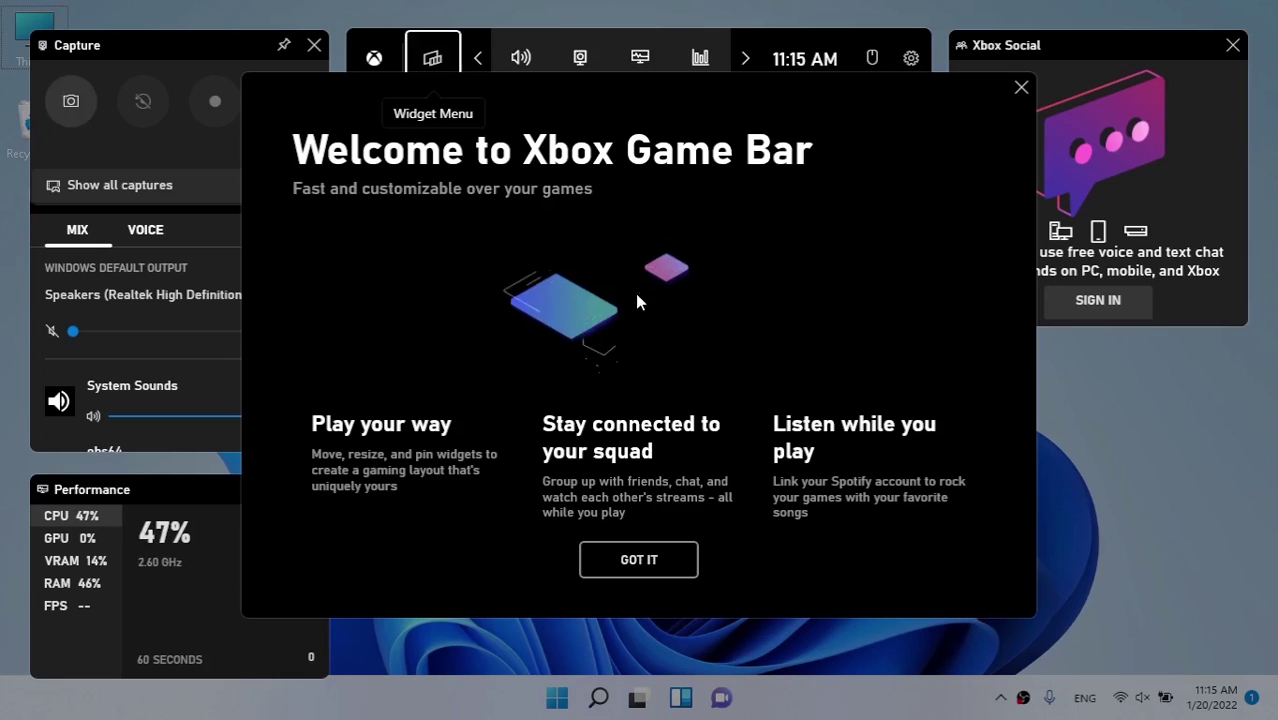
pyautogui.click(639, 563)
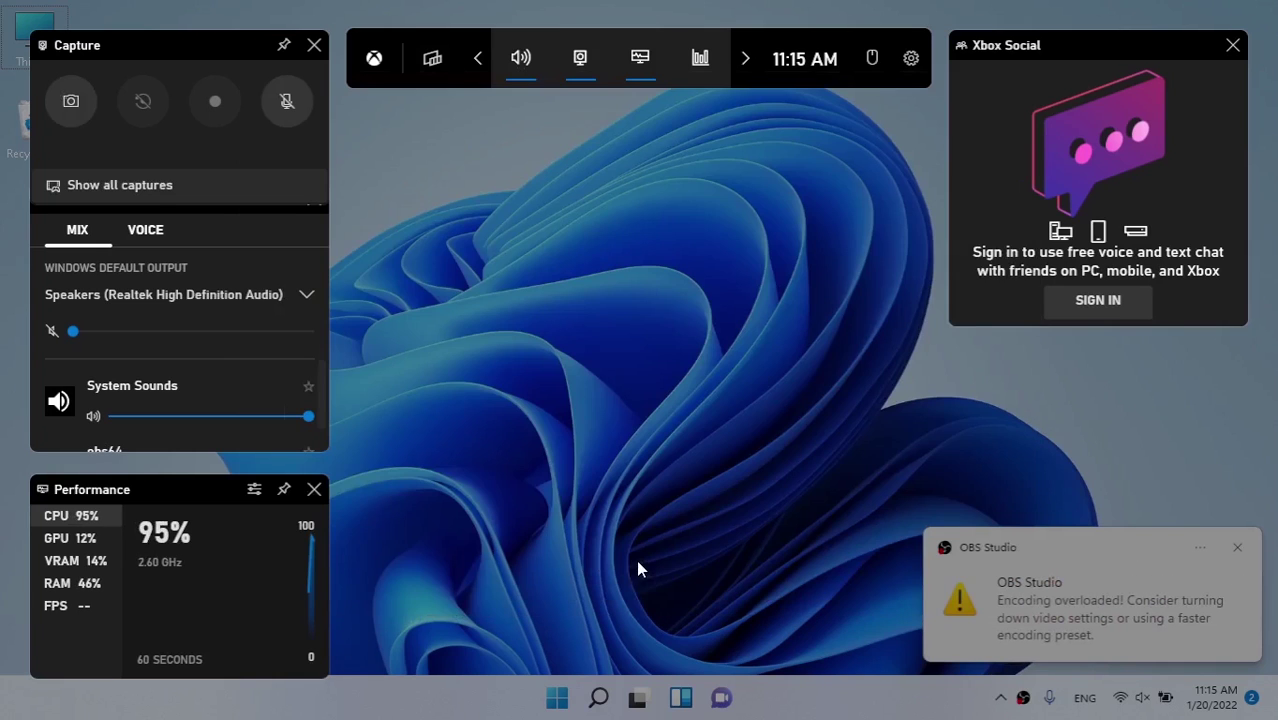
pyautogui.click(901, 384)
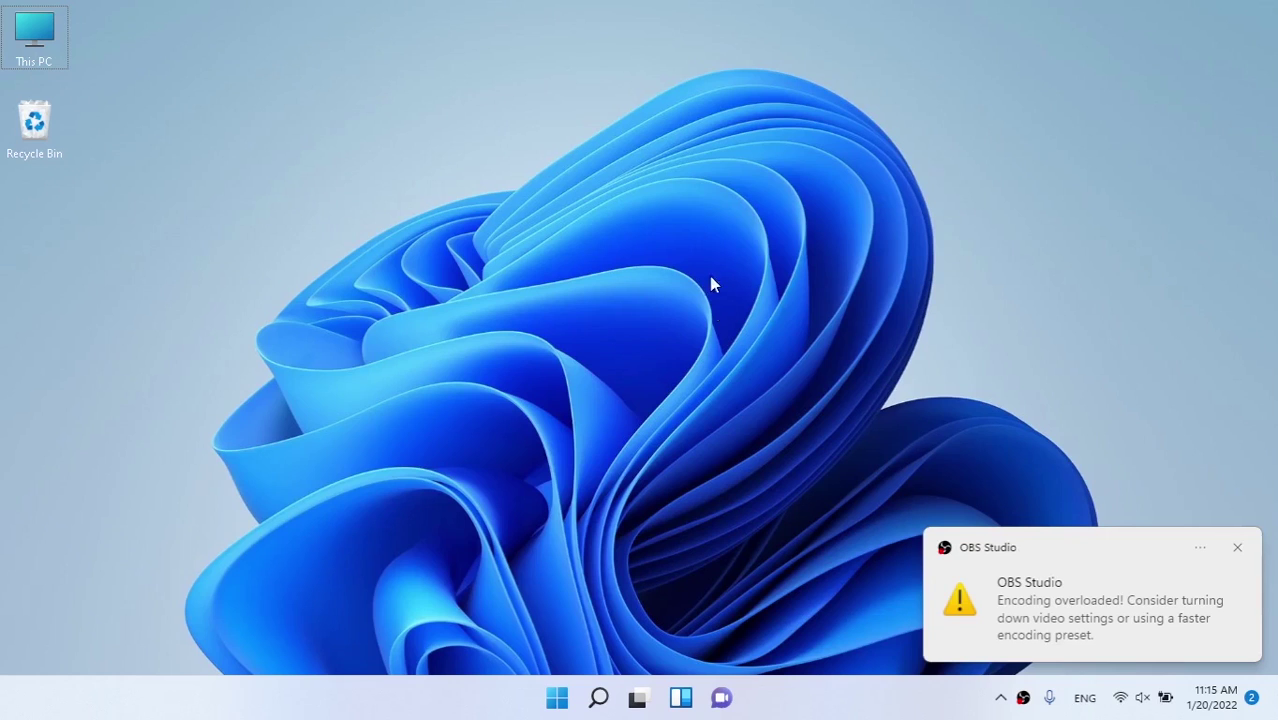
# Search Windows for "edit group policy" and open the Local Group Policy Editor.
pyautogui.click(565, 698)
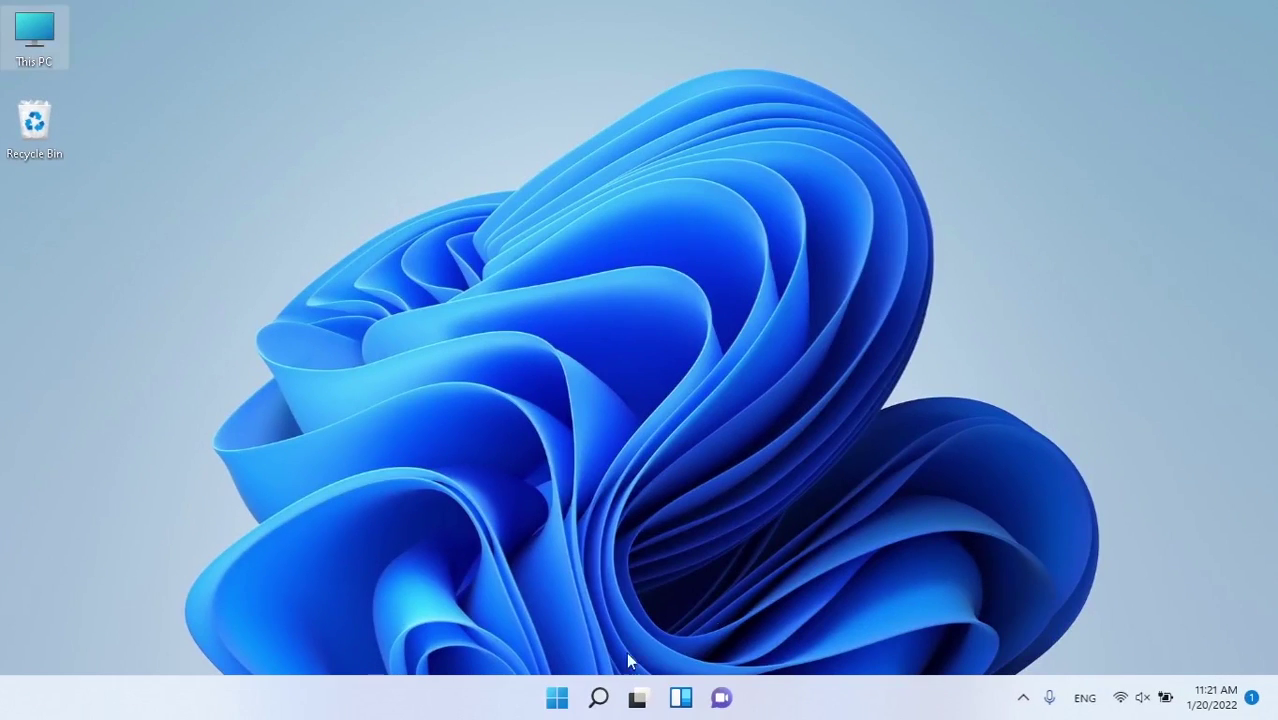
pyautogui.click(550, 700)
pyautogui.write('edit group policy')
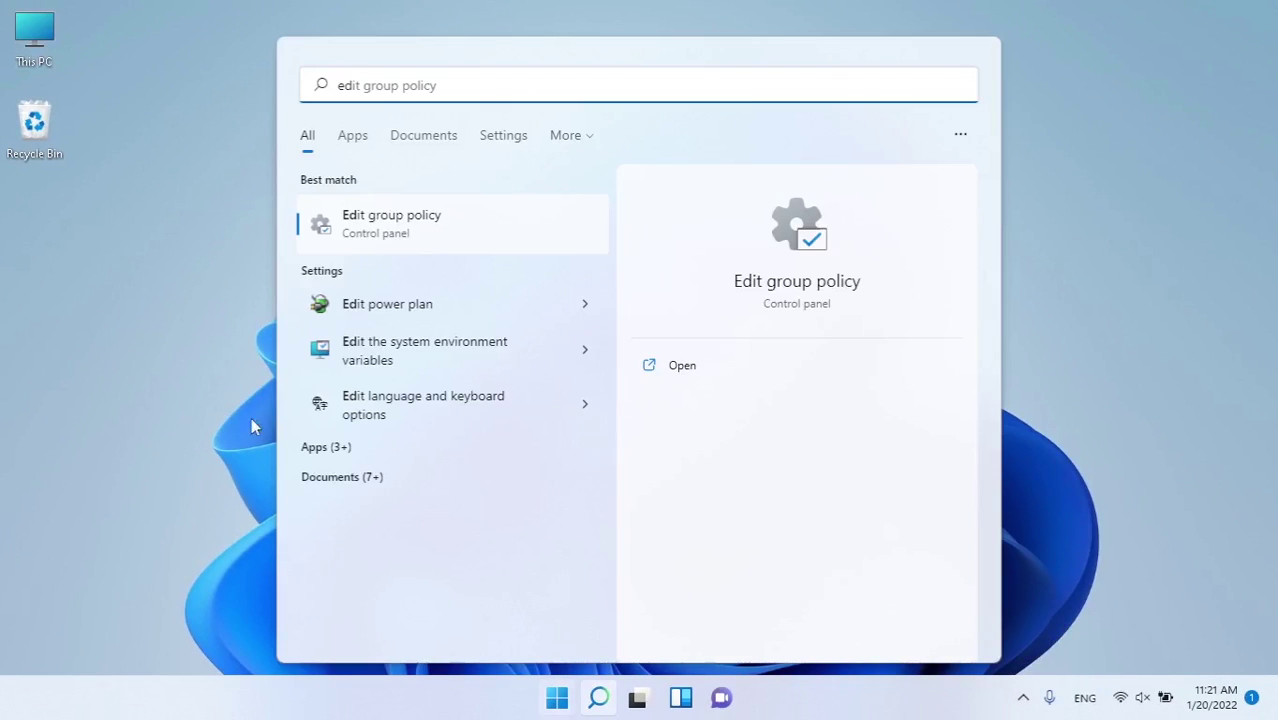
pyautogui.click(417, 227)
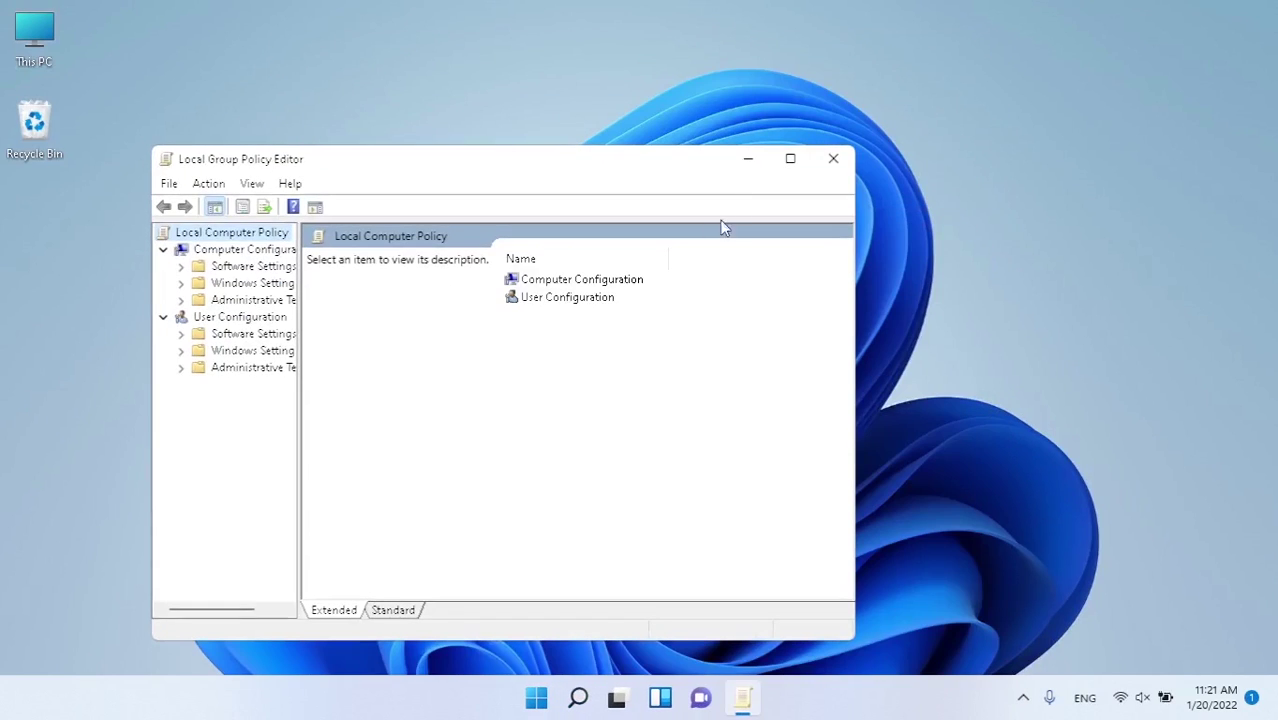
# Maximize the Local Group Policy Editor, widen its tree pane and expand Computer Configuration > Administrative Templates > Windows Components.
pyautogui.click(790, 159)
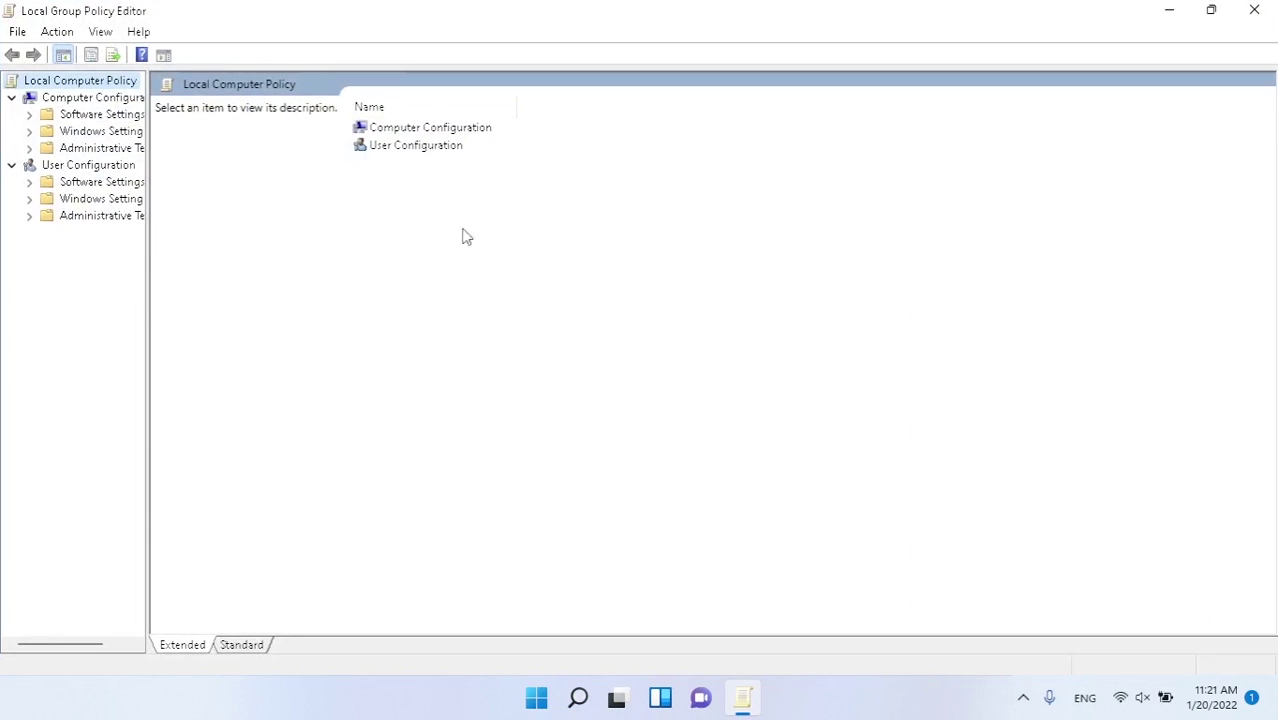
pyautogui.moveTo(146, 307); pyautogui.dragTo(285, 318)
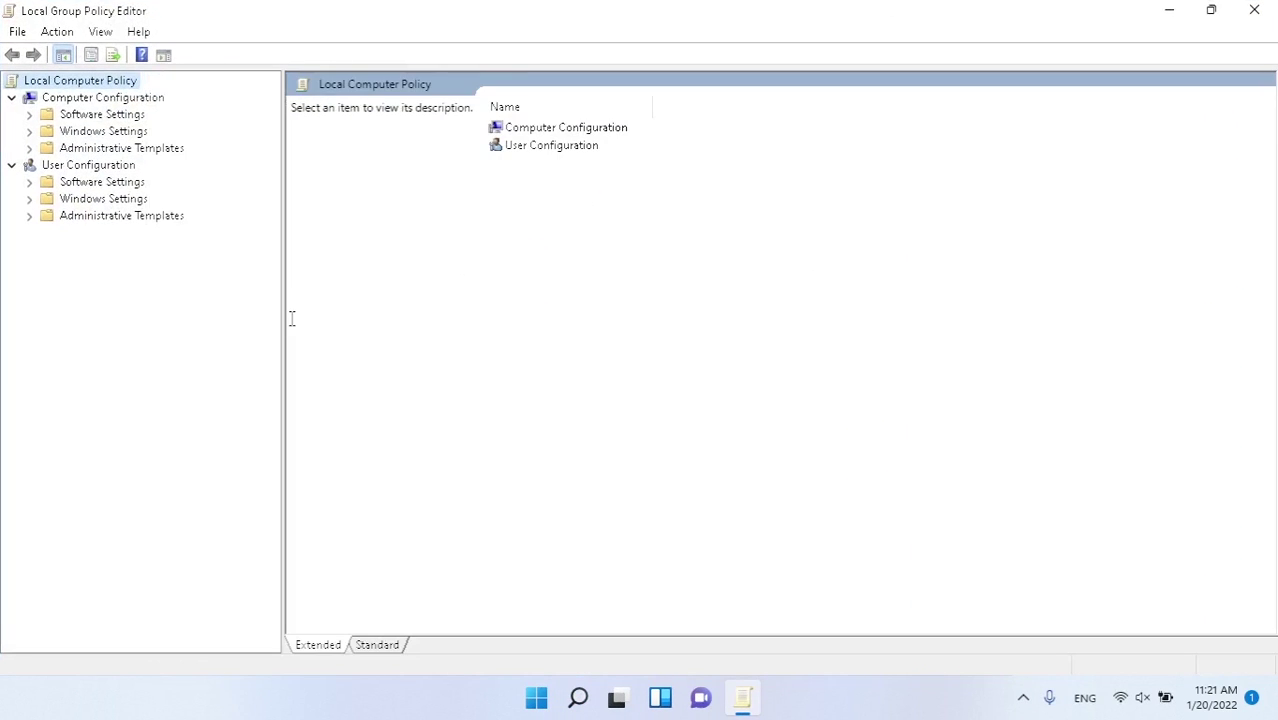
pyautogui.click(103, 98)
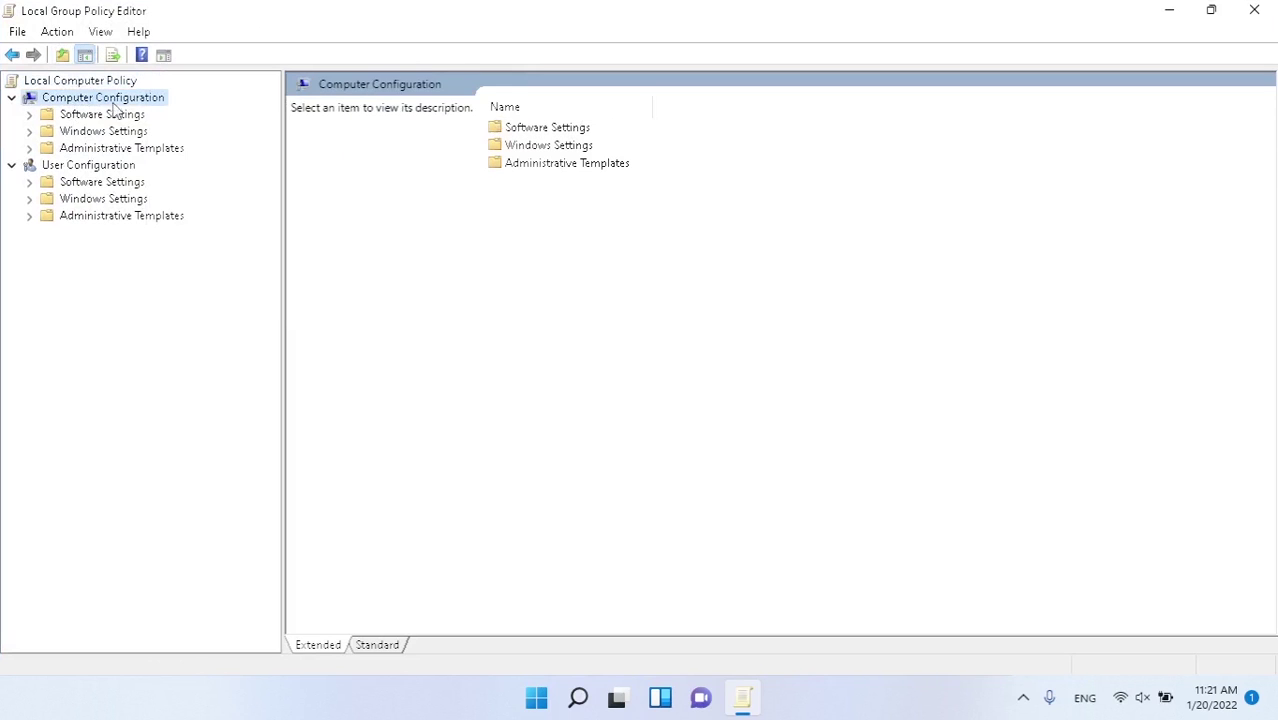
pyautogui.click(62, 150)
pyautogui.click(28, 148)
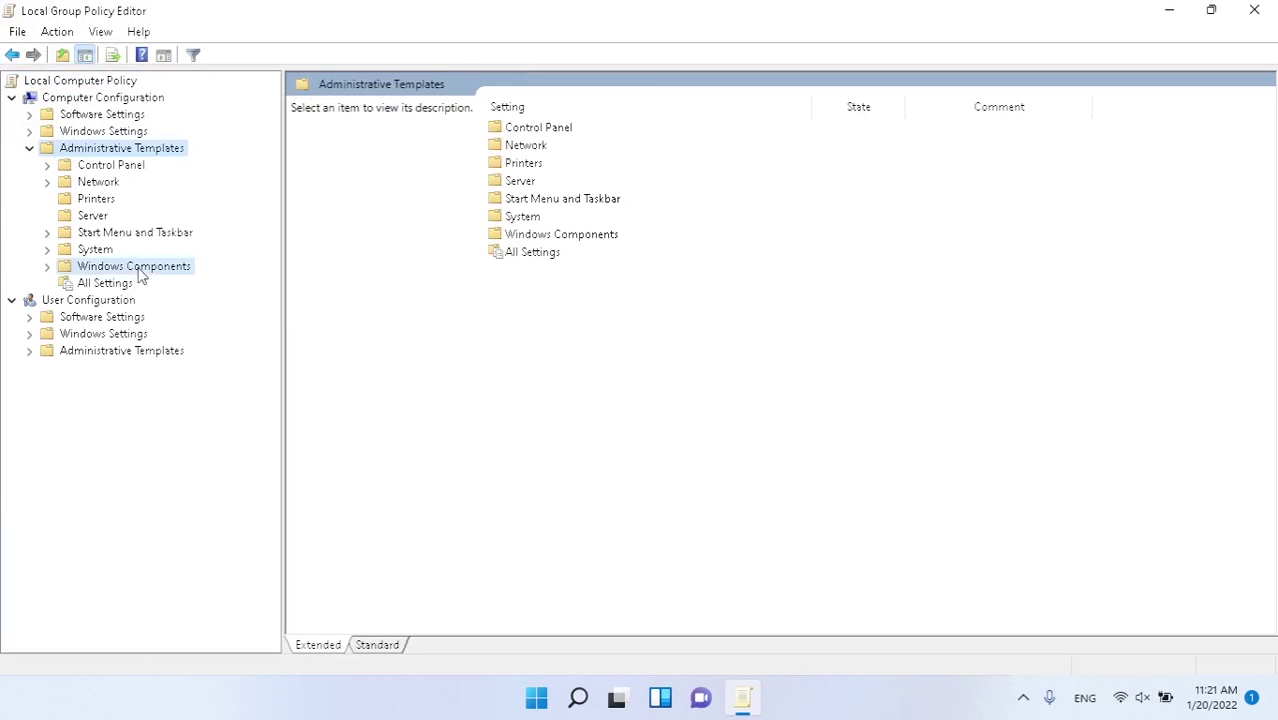
pyautogui.click(120, 266)
pyautogui.click(48, 266)
# Widen the tree pane further and open the Windows Game Recording and Broadcasting folder under Windows Components.
pyautogui.scroll(-10, 145, 345)
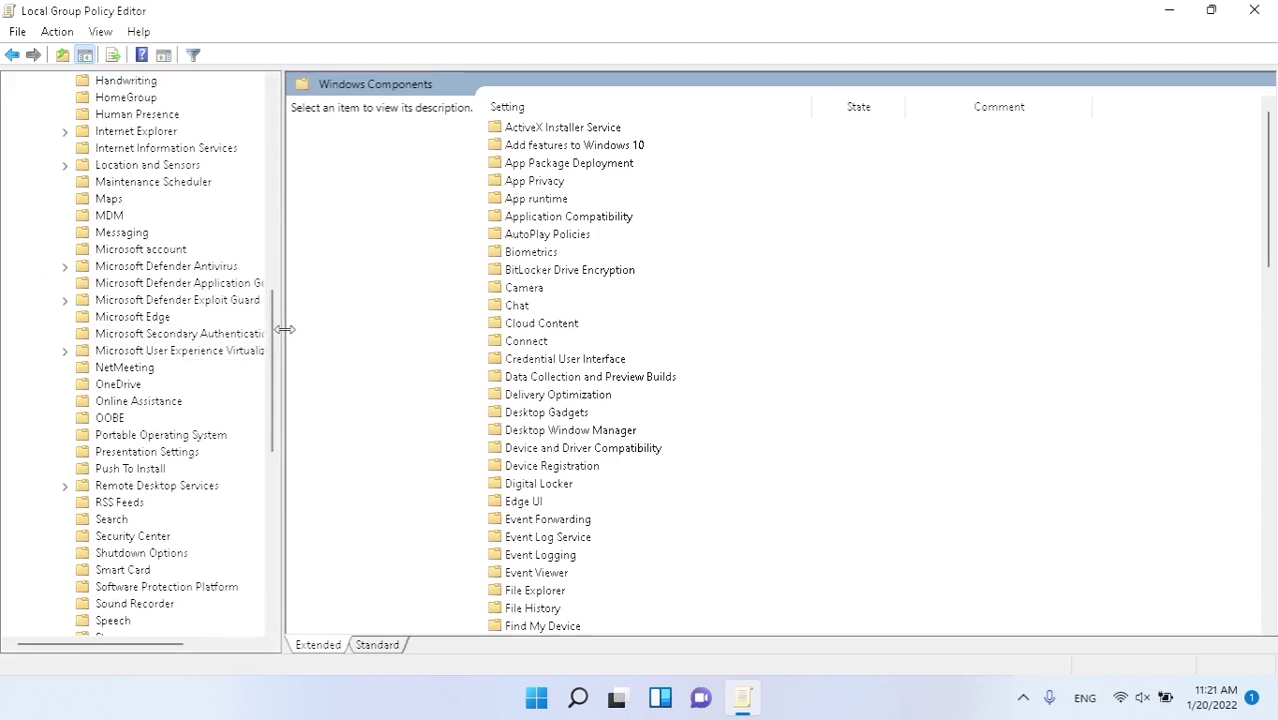
pyautogui.moveTo(283, 337); pyautogui.dragTo(391, 337)
pyautogui.scroll(-6, 200, 490)
pyautogui.click(226, 487)
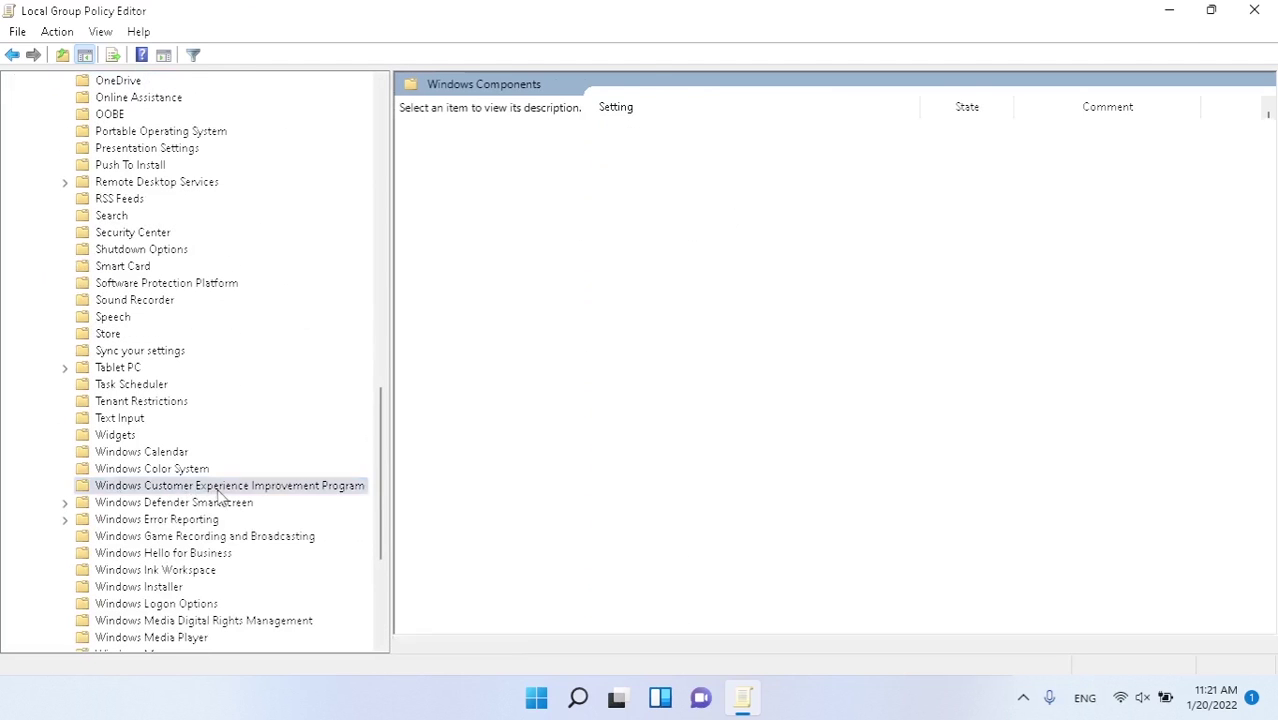
pyautogui.scroll(-1, 196, 498)
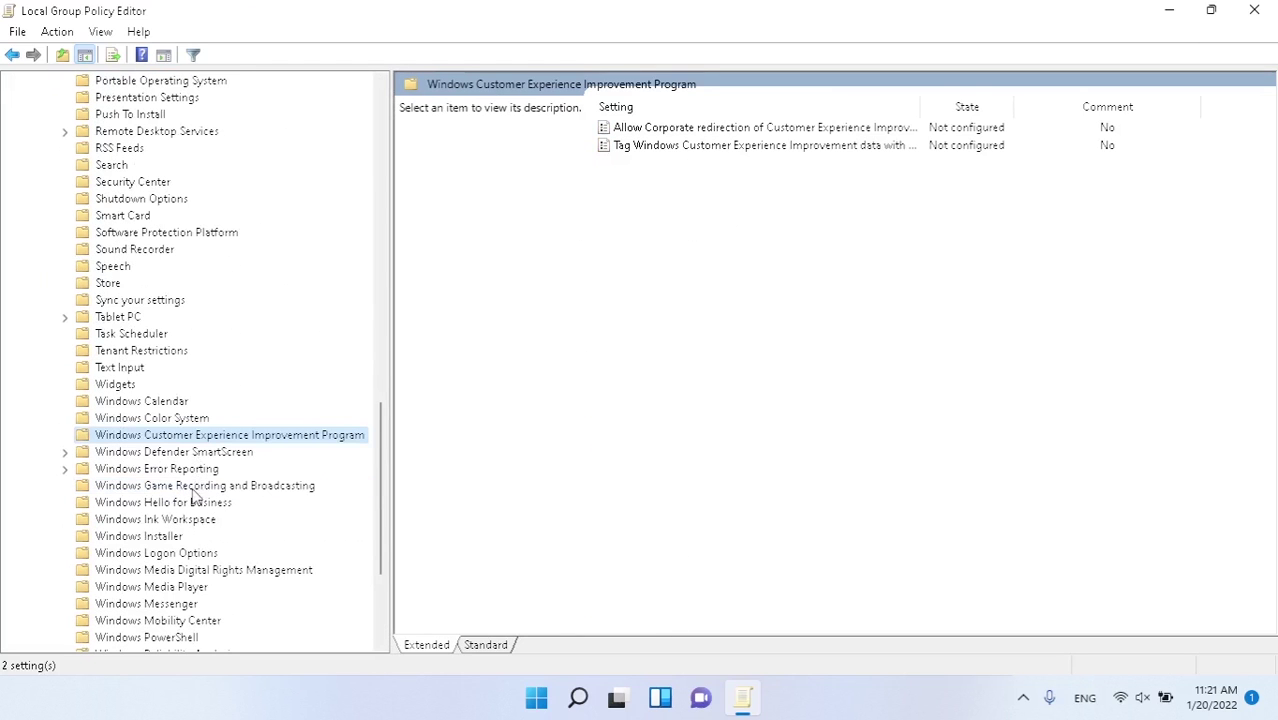
pyautogui.click(230, 486)
# Set the "Enables or disables Windows Game Recording and Broadcasting" policy to Enabled, apply it and close the Local Group Policy Editor.
pyautogui.doubleClick(807, 131)
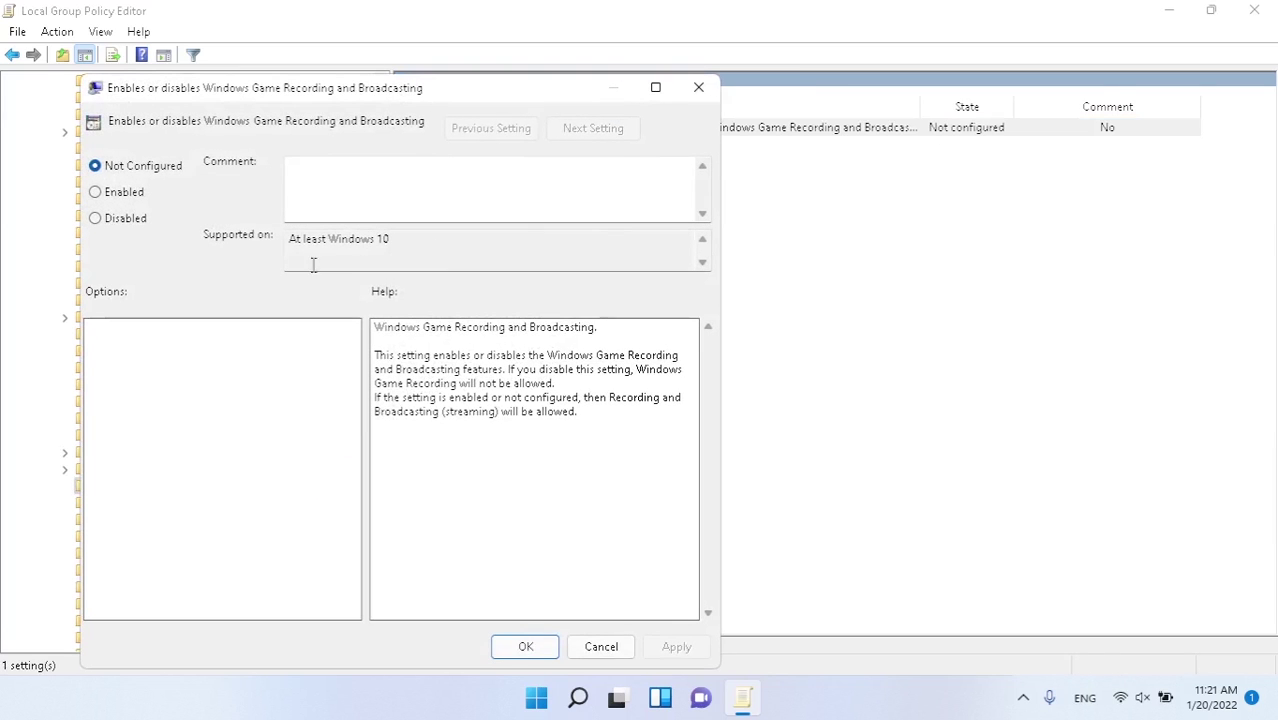
pyautogui.click(95, 193)
pyautogui.click(665, 642)
pyautogui.click(525, 646)
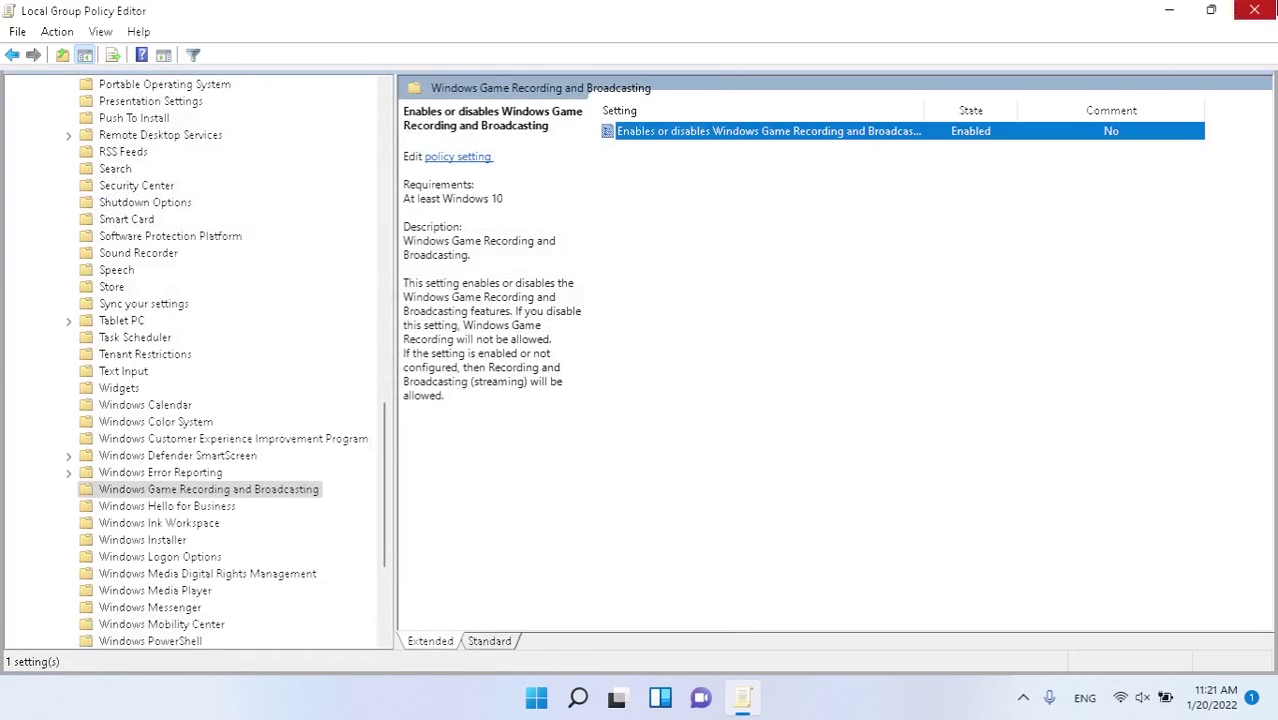
pyautogui.click(1254, 10)
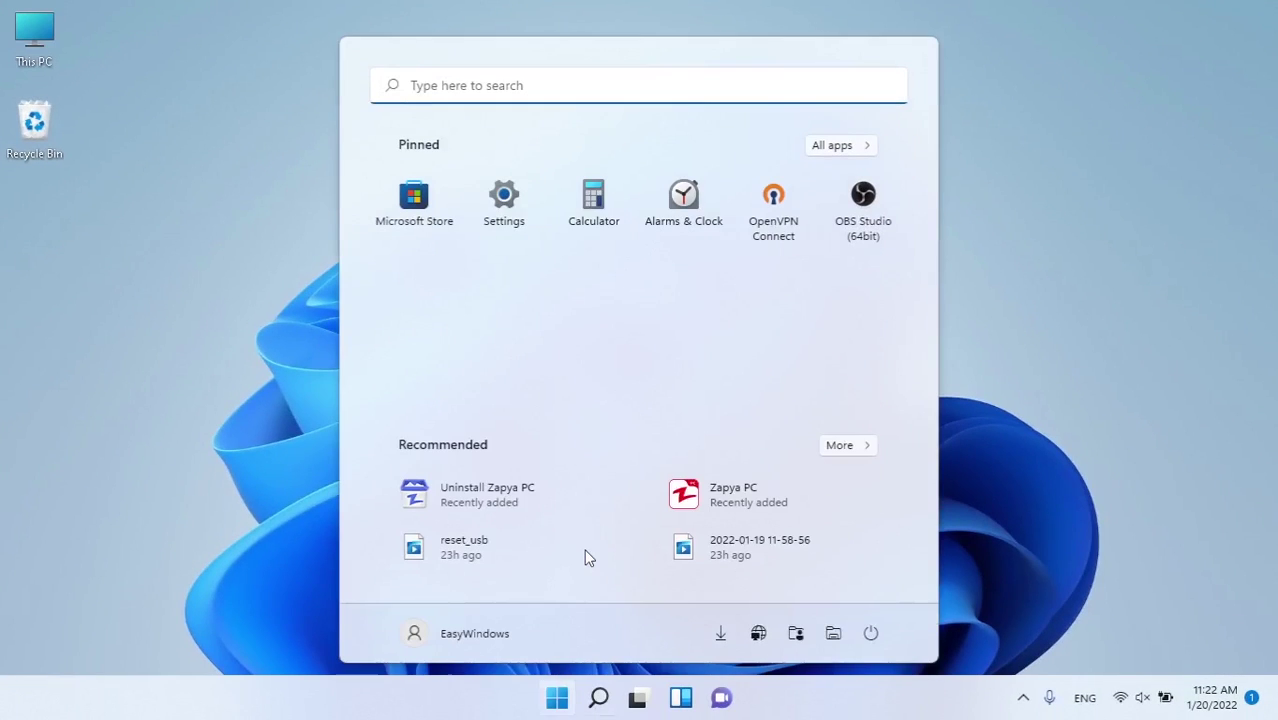
pyautogui.write('po')
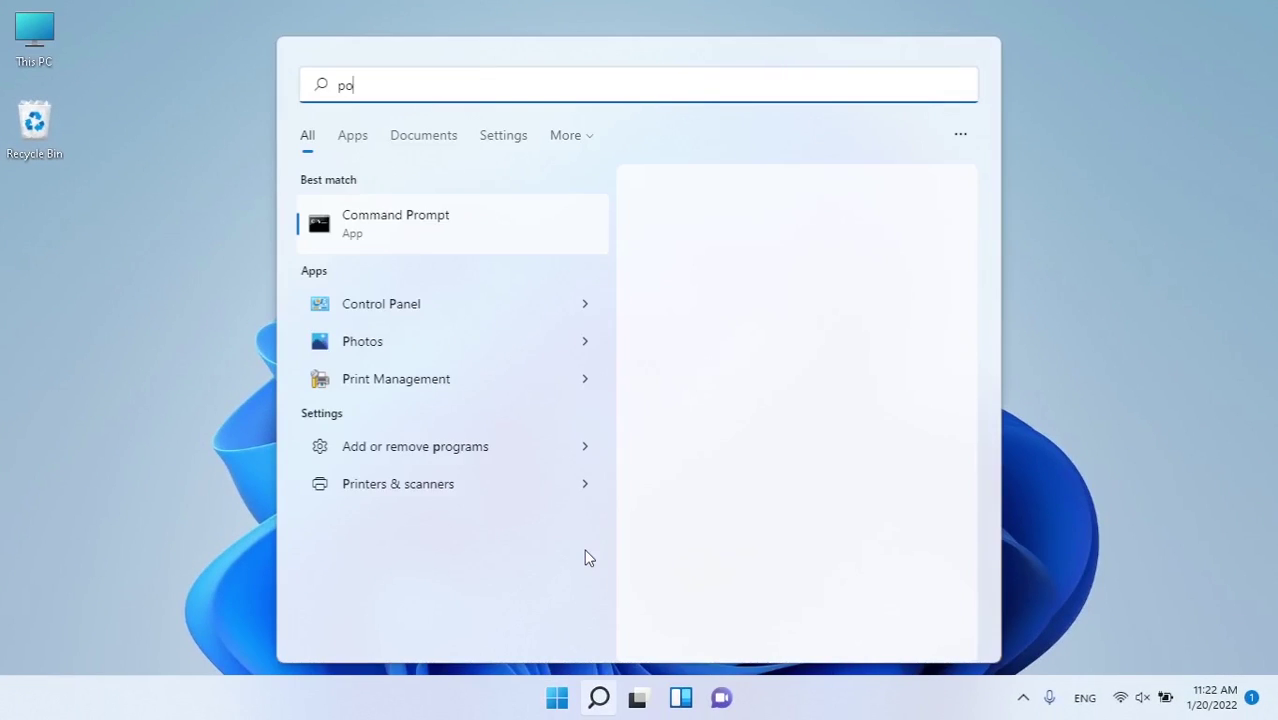
pyautogui.write('wer')
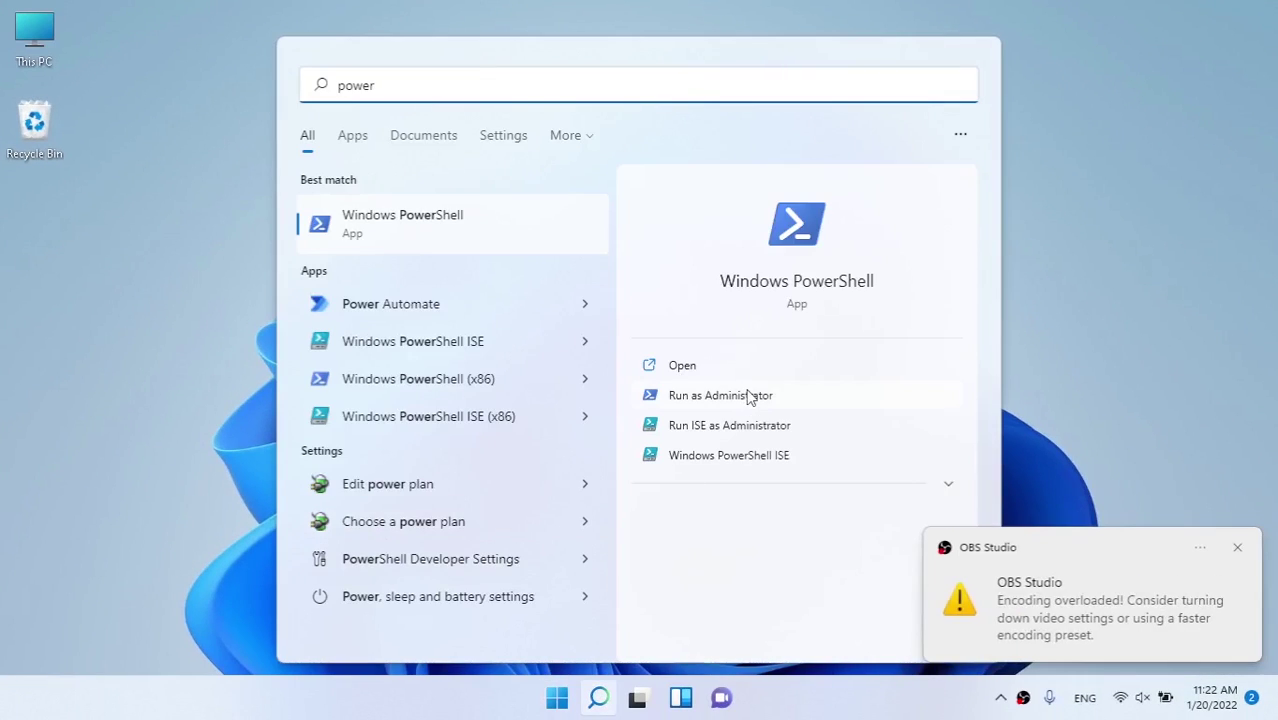
pyautogui.press('Escape')
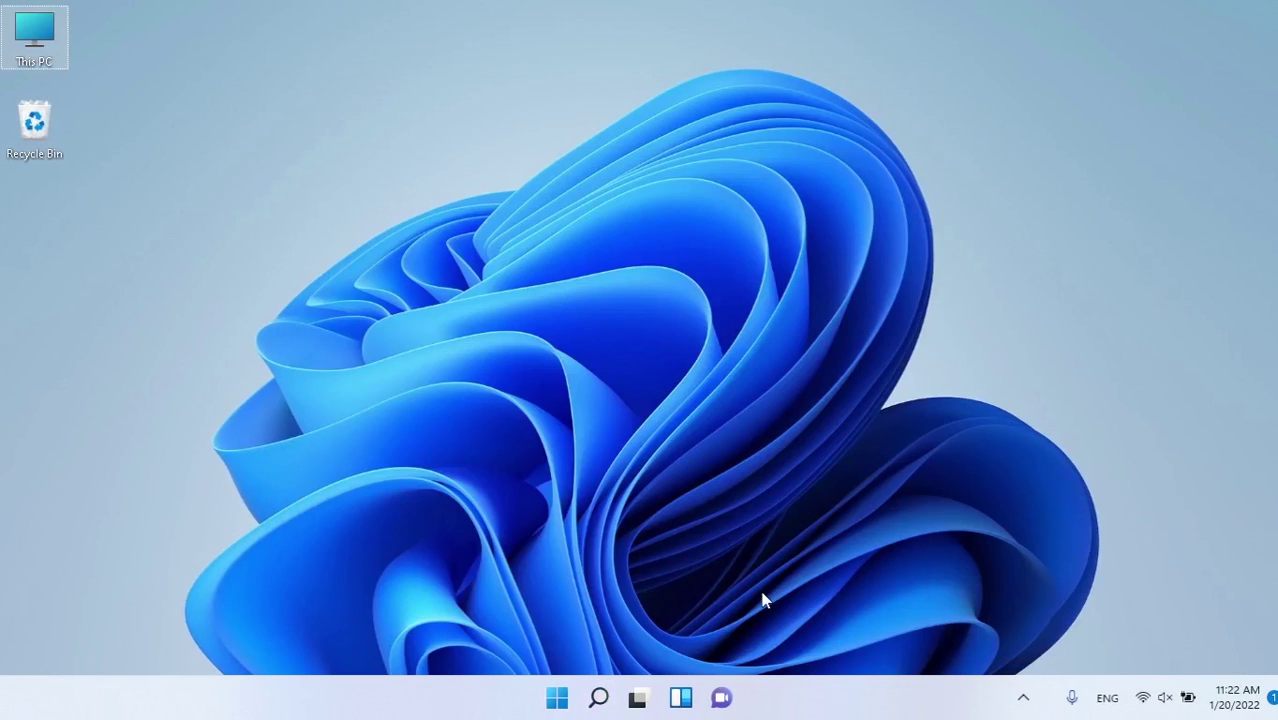
# Open Windows PowerShell as administrator and run "Get-AppxPackage Microsoft.XboxApp | Remove-AppxPackage".
pyautogui.press('super')
pyautogui.write('po')
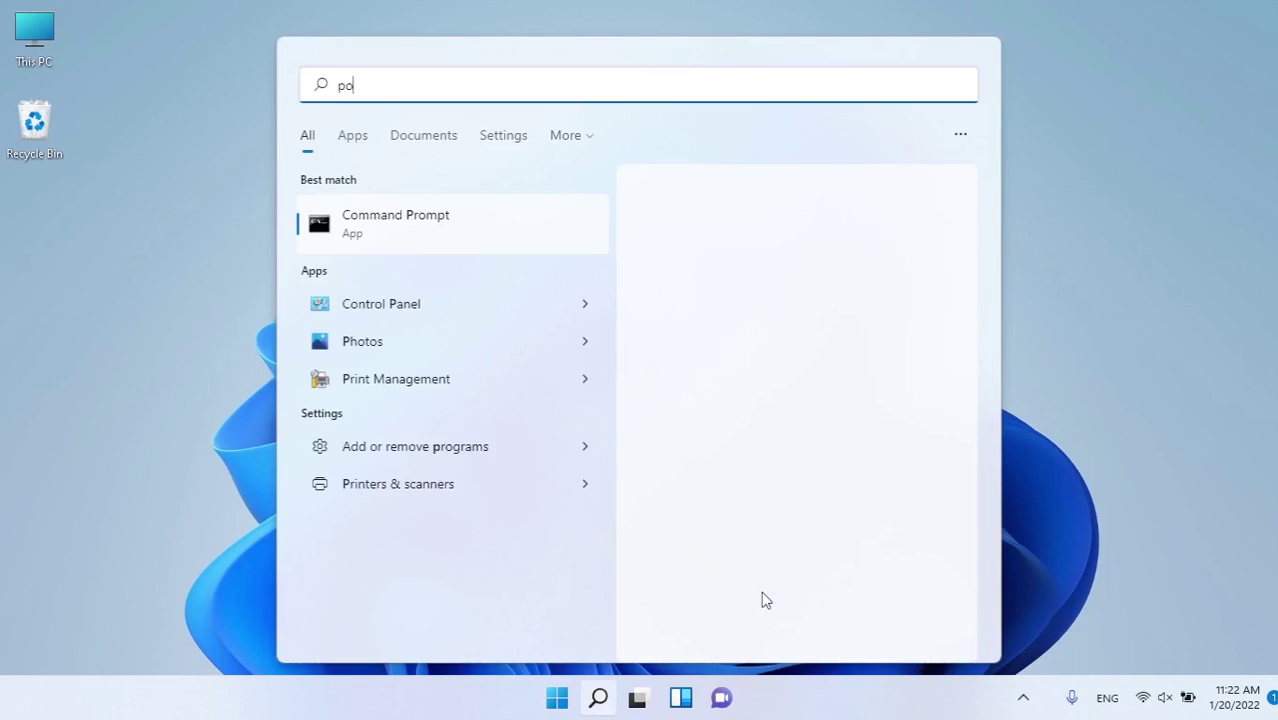
pyautogui.write('wer')
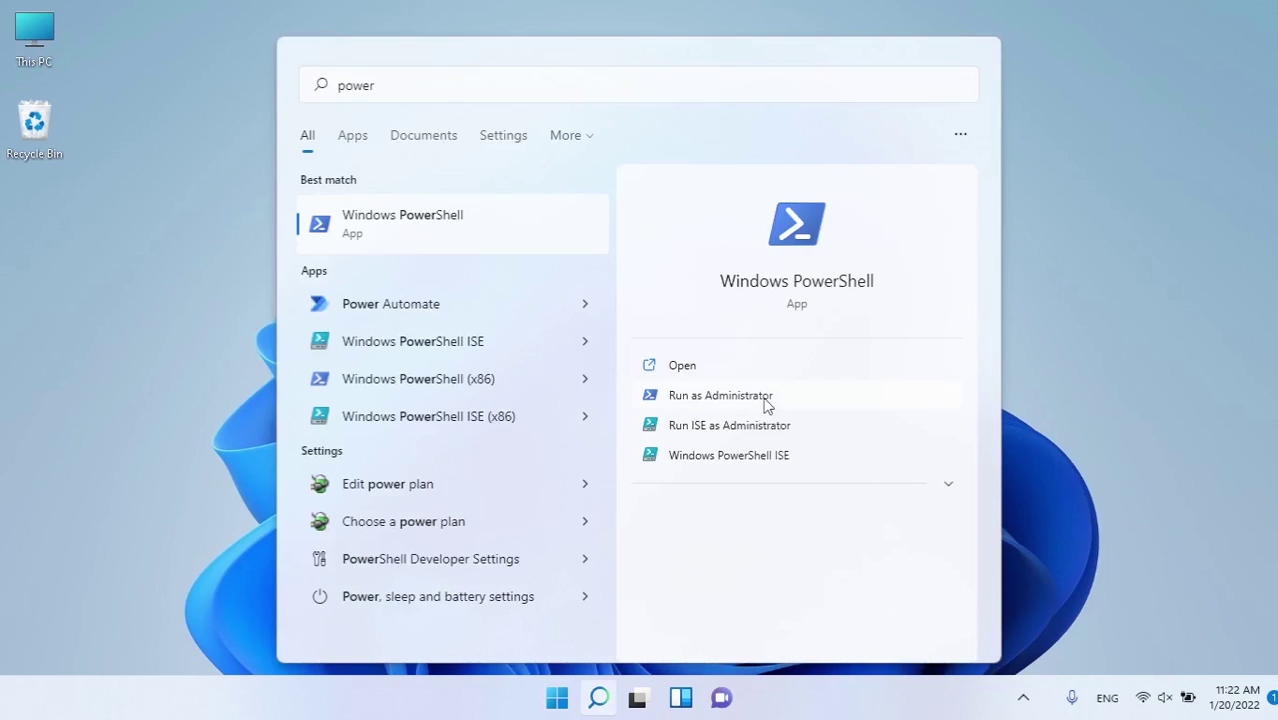
pyautogui.click(720, 396)
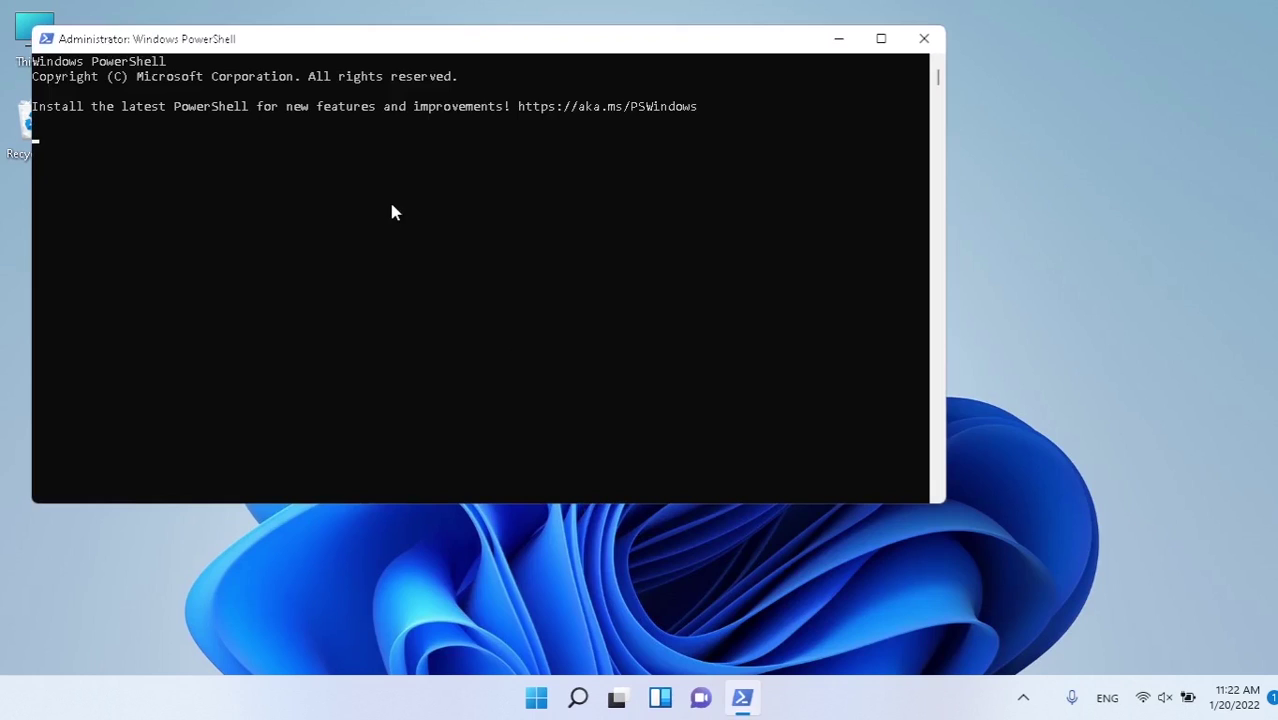
pyautogui.write('Get-AppxPackage Microsoft.XboxApp | Remove-AppxPackage')
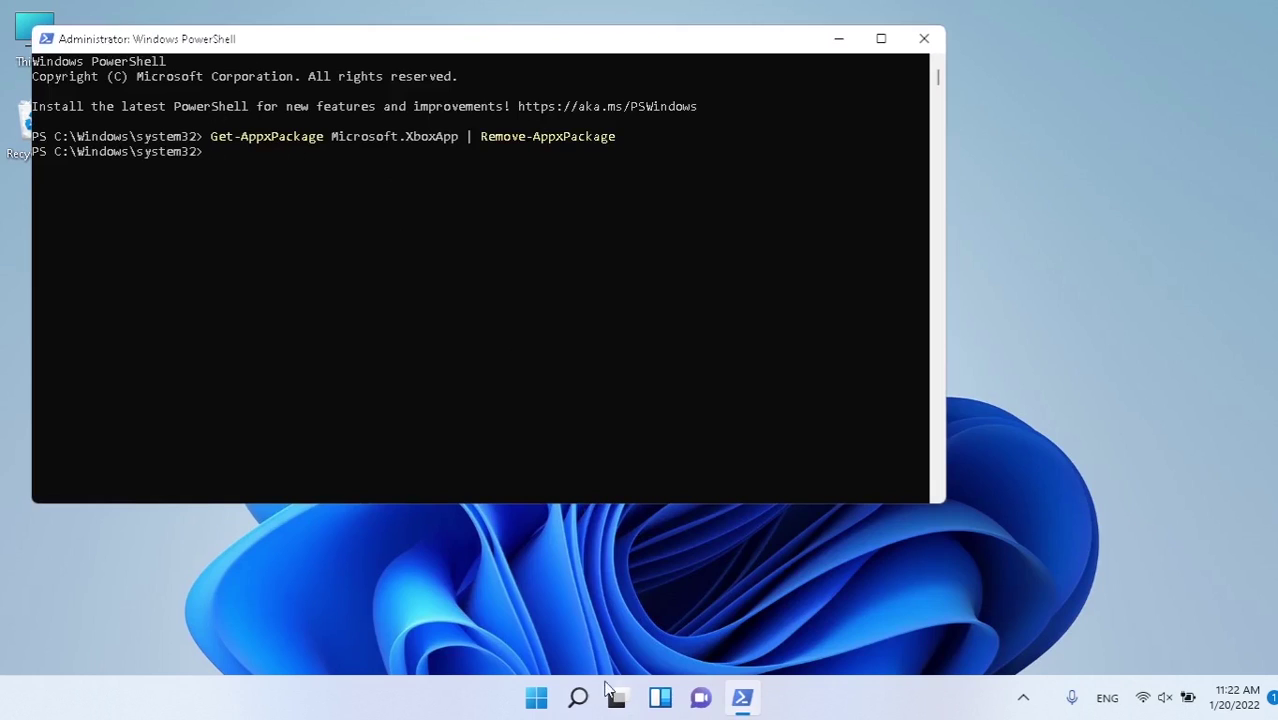
# Switch to the Microsoft Store and maximize its window.
pyautogui.click(536, 697)
pyautogui.click(413, 201)
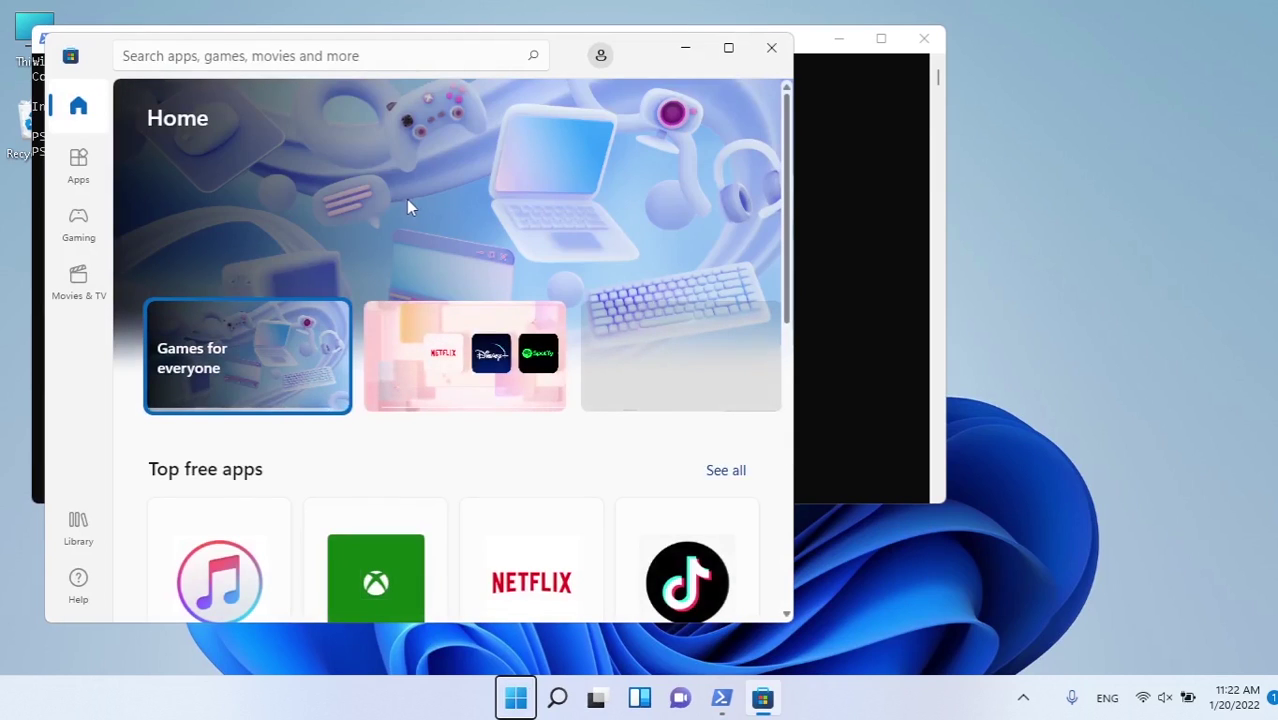
pyautogui.click(746, 50)
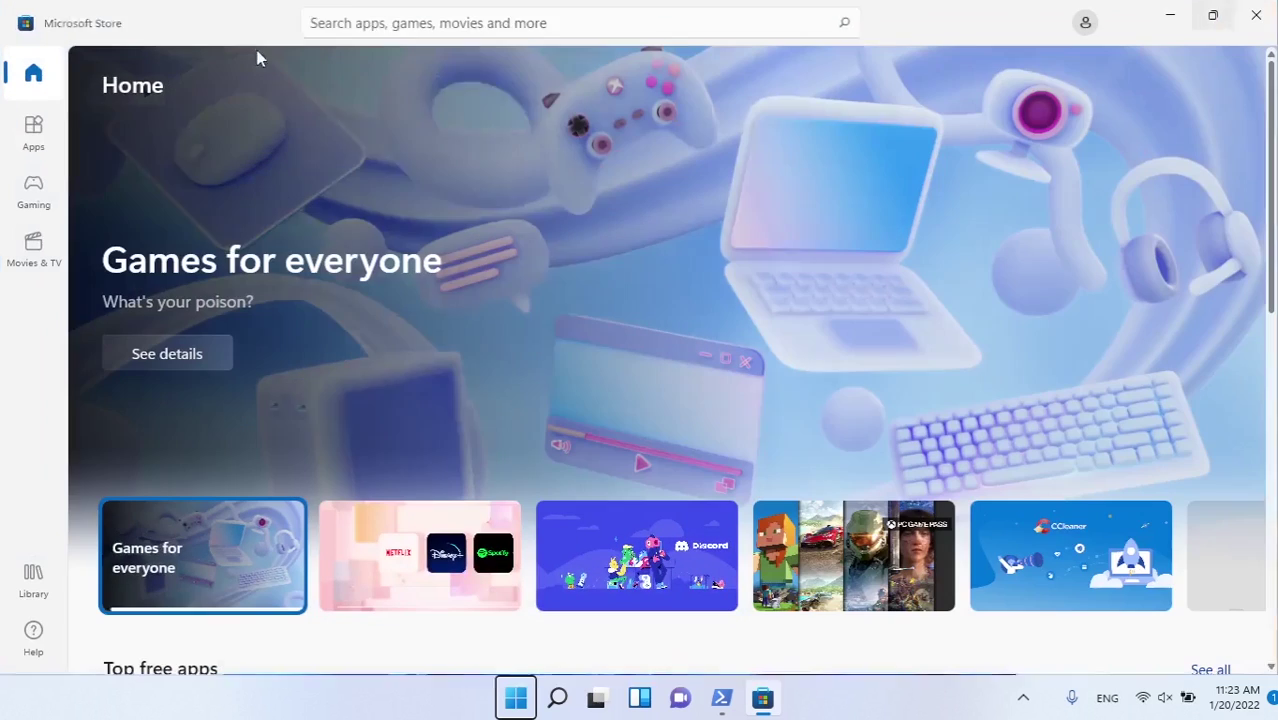
# Search the Microsoft Store for "xbox game bar".
pyautogui.click(438, 28)
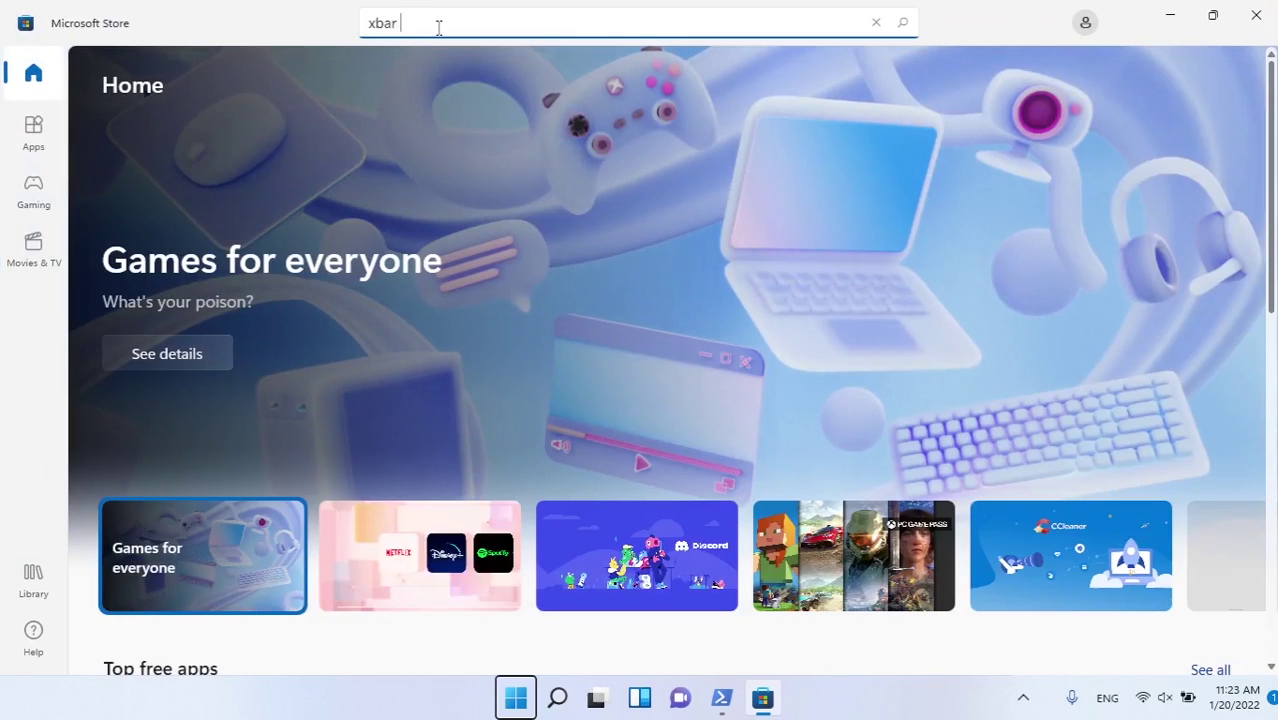
pyautogui.press('BackSpace')
pyautogui.press('BackSpace')
pyautogui.press('BackSpace')
pyautogui.press('BackSpace')
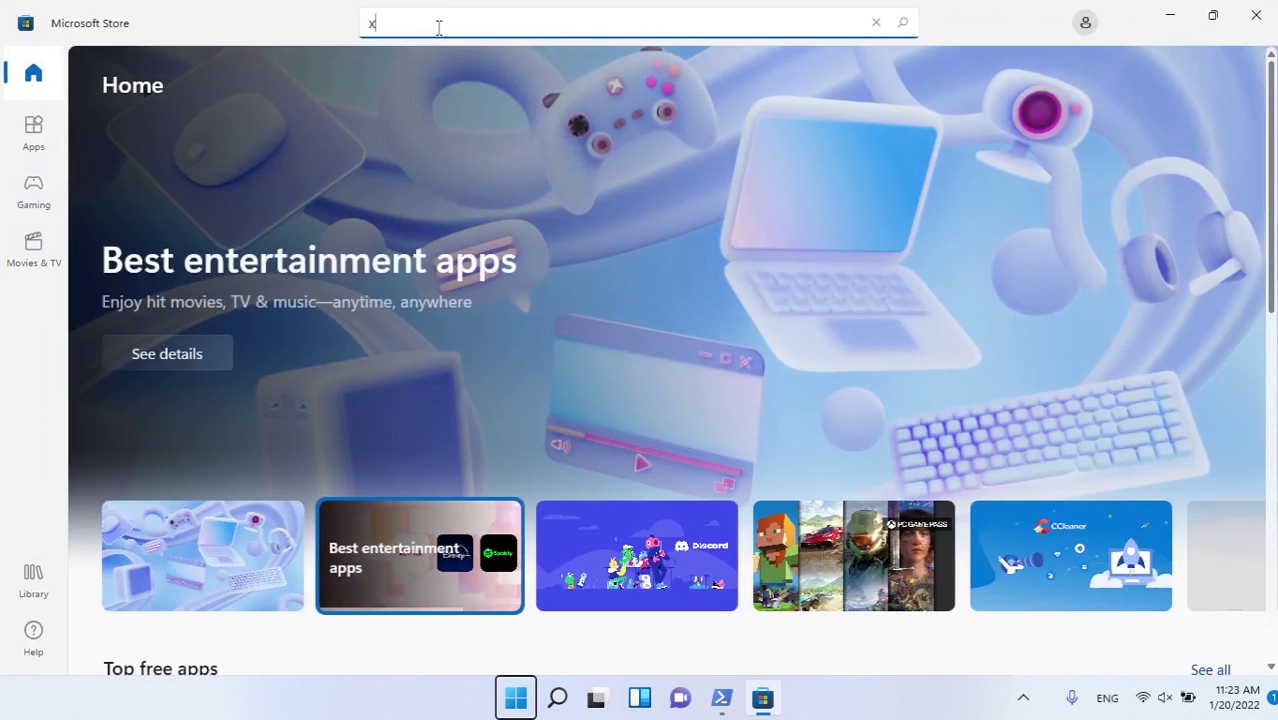
pyautogui.write('box bar')
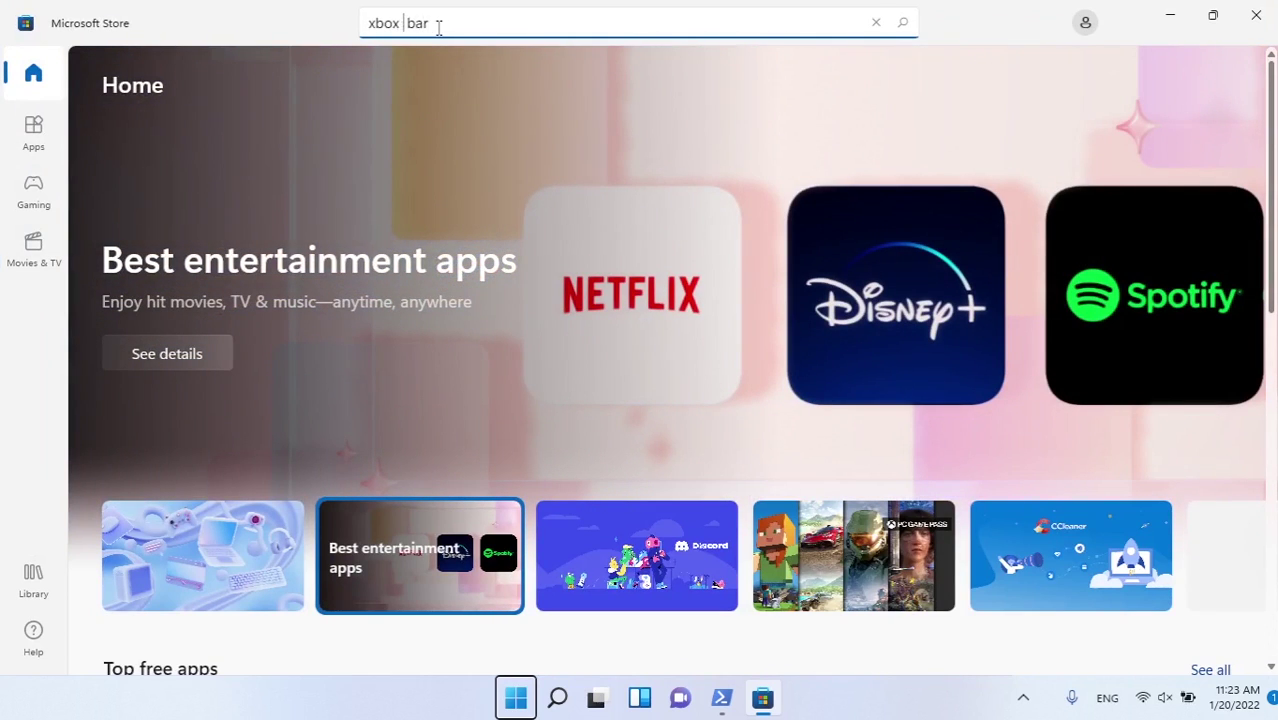
pyautogui.write('game')
pyautogui.press('Return')
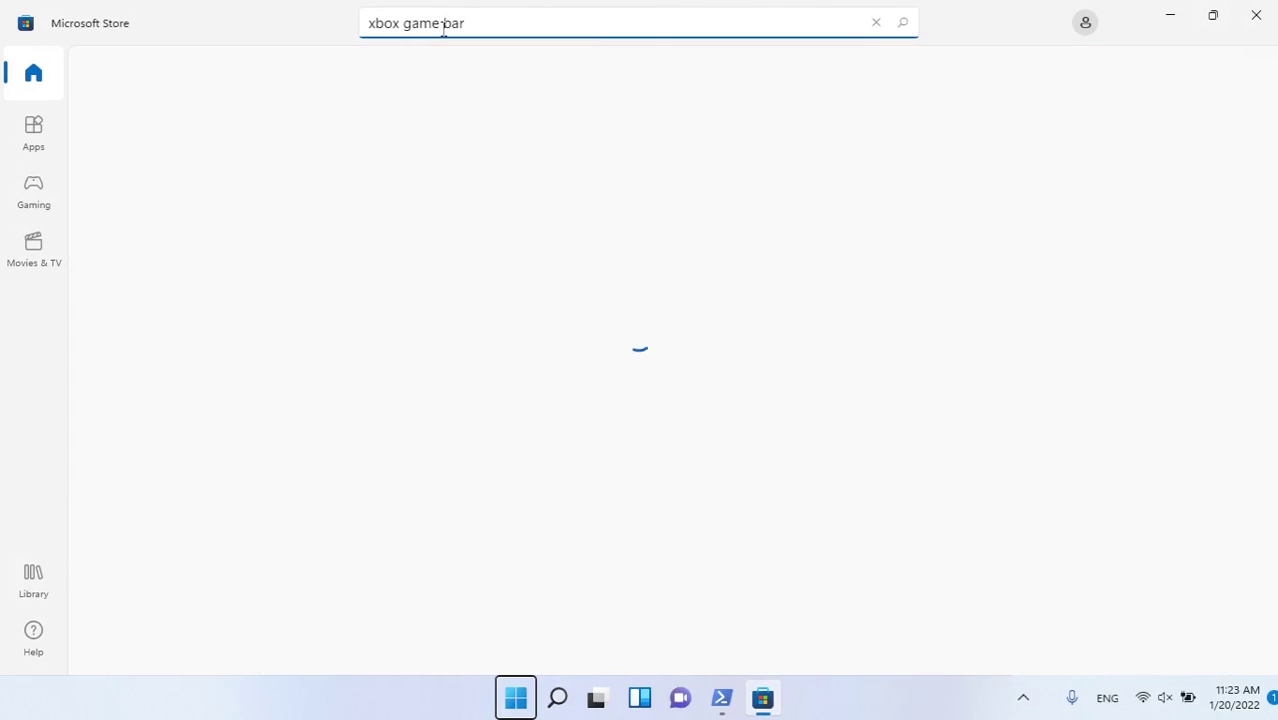
# Keep the Microsoft Store maximized and open the Xbox Game Bar product page from the search results.
pyautogui.click(1096, 36)
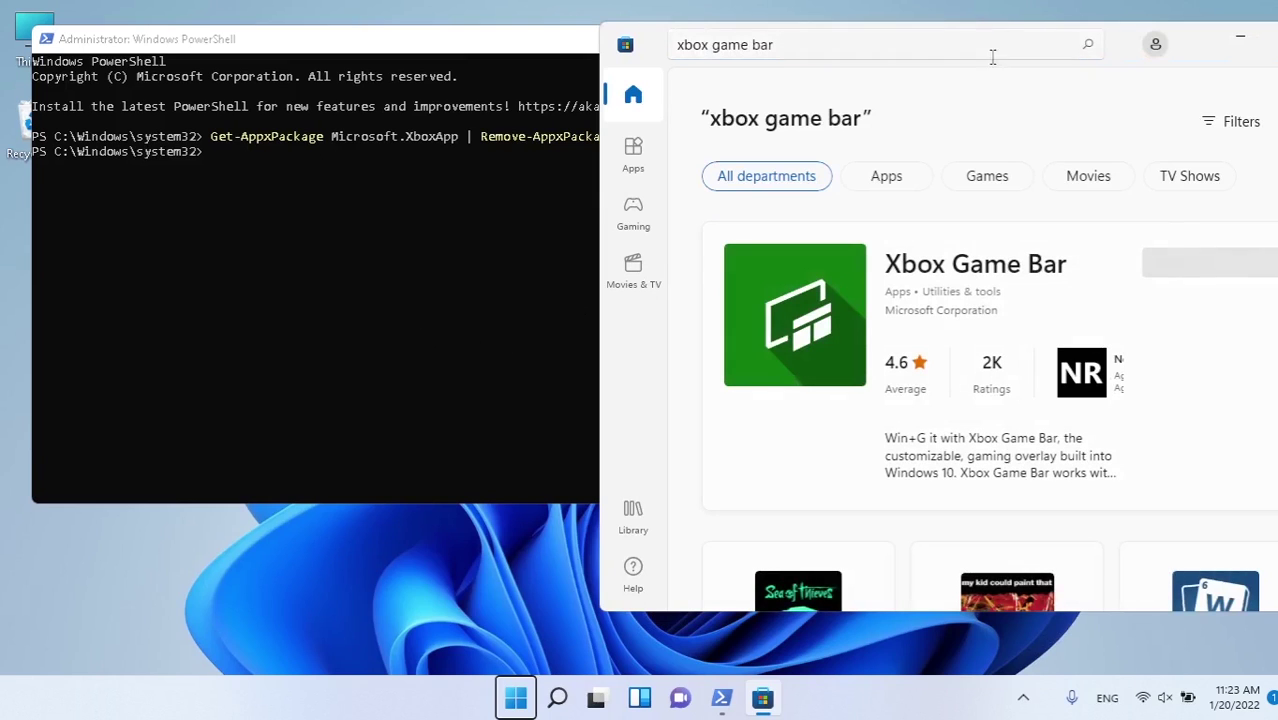
pyautogui.doubleClick(1210, 52)
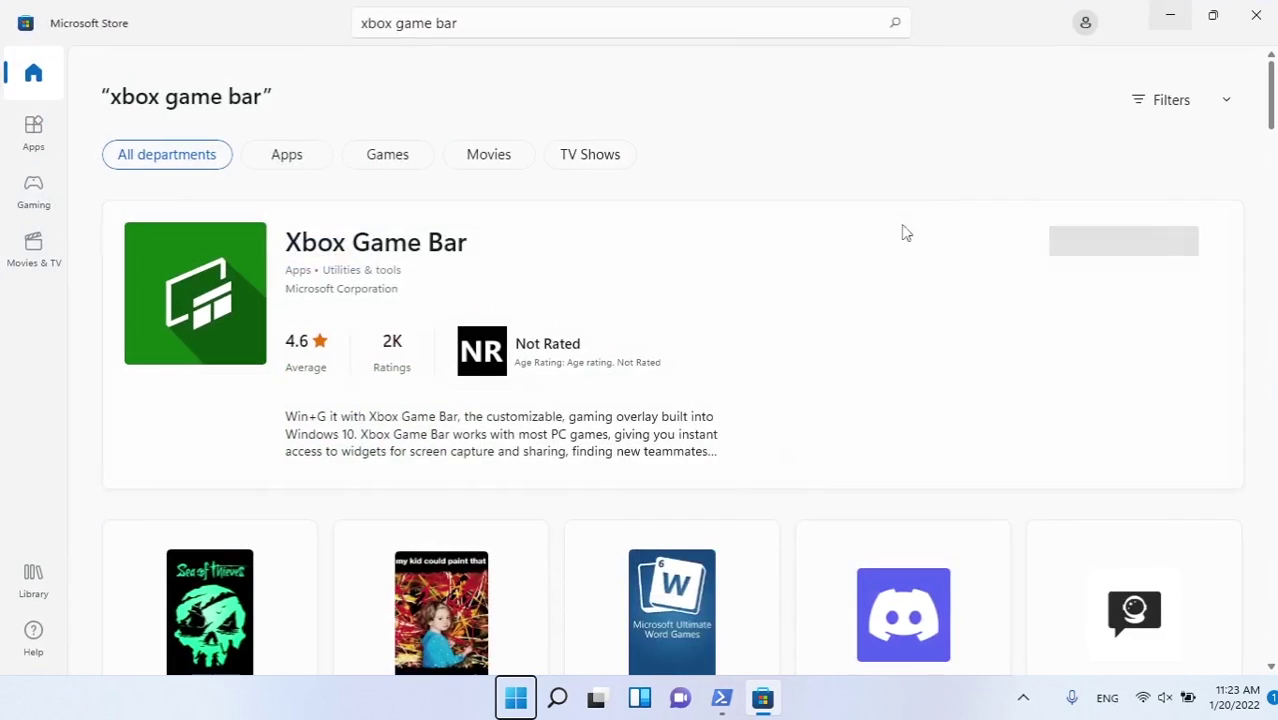
pyautogui.click(1070, 248)
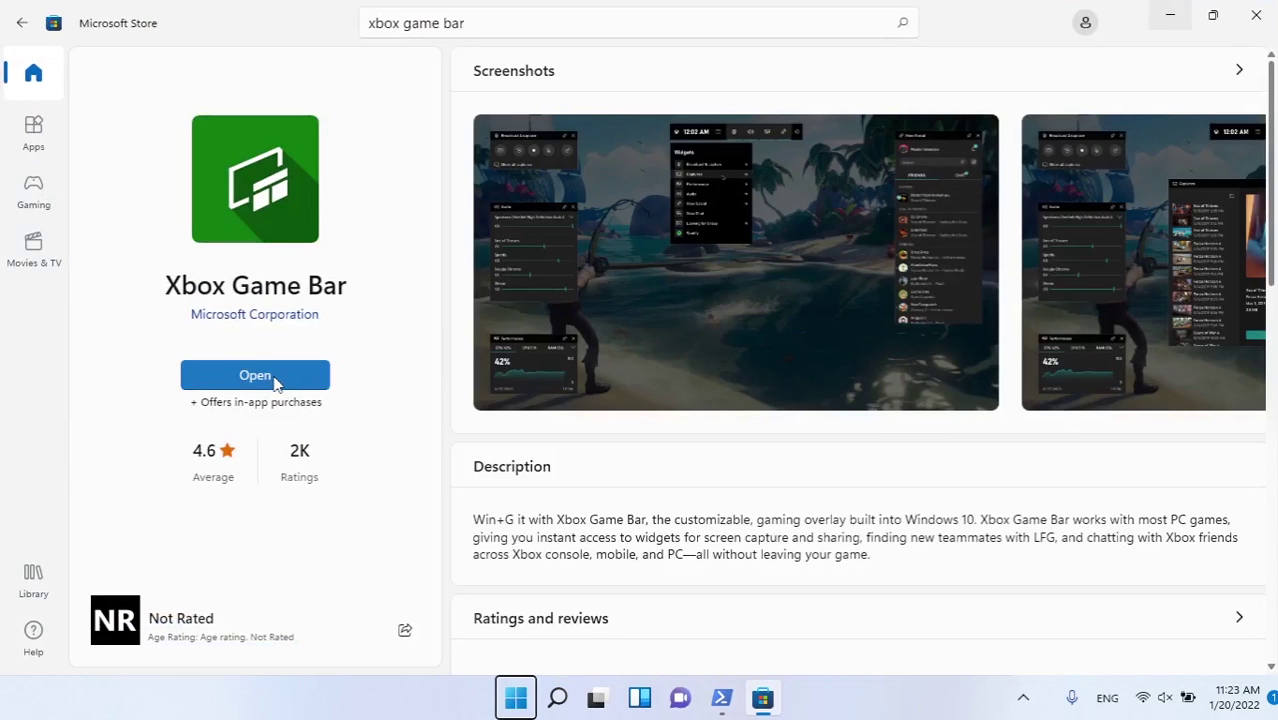
# Launch Xbox Game Bar from its store page, dismiss the What's New message and close the overlay.
pyautogui.click(275, 378)
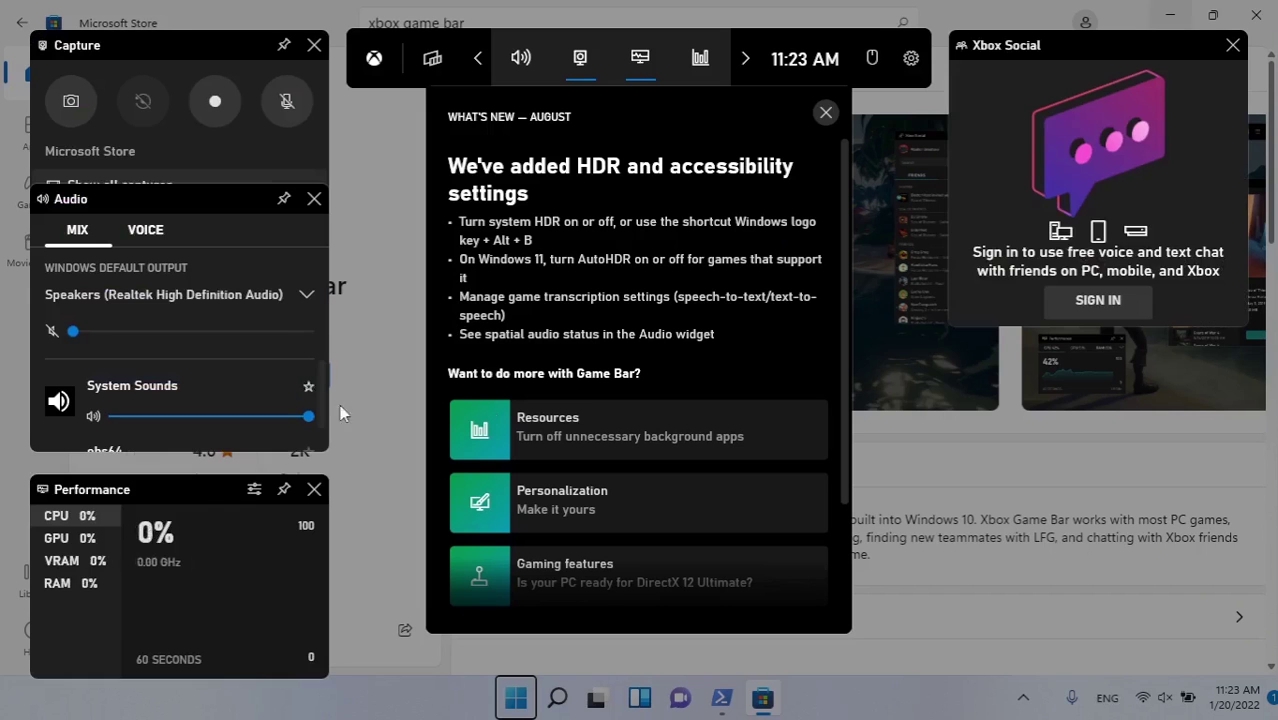
pyautogui.click(826, 112)
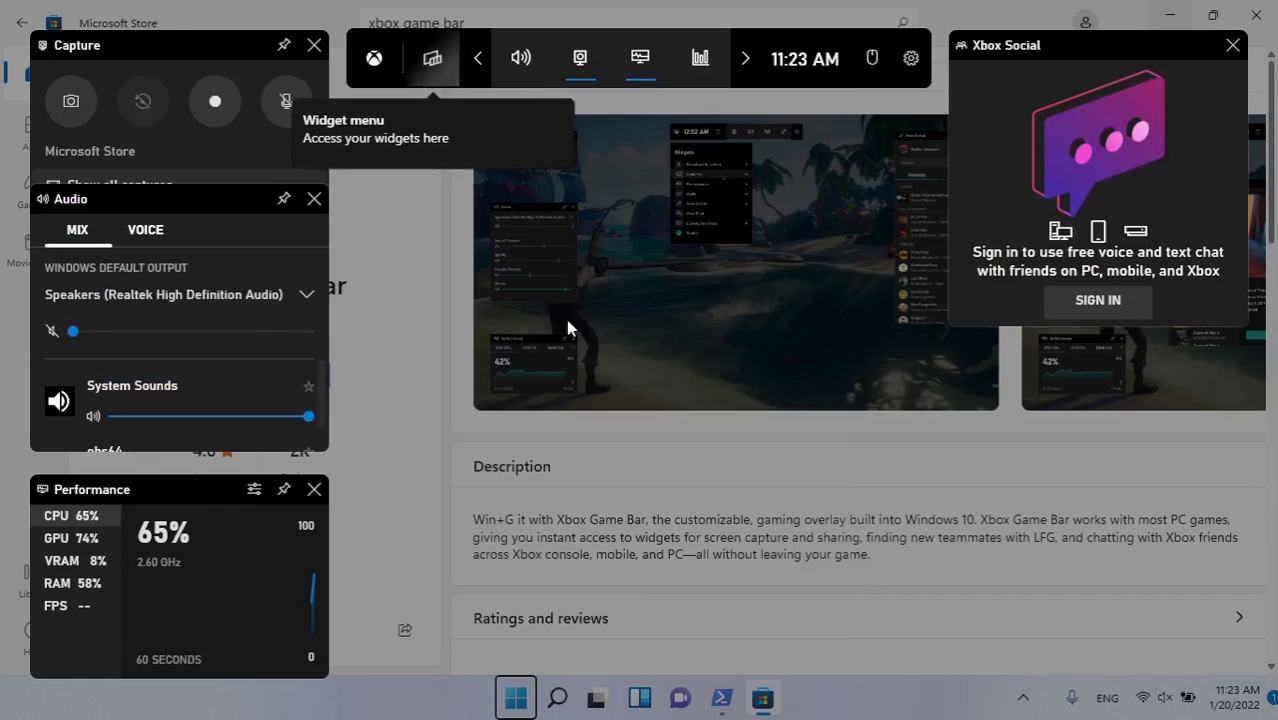
pyautogui.click(568, 325)
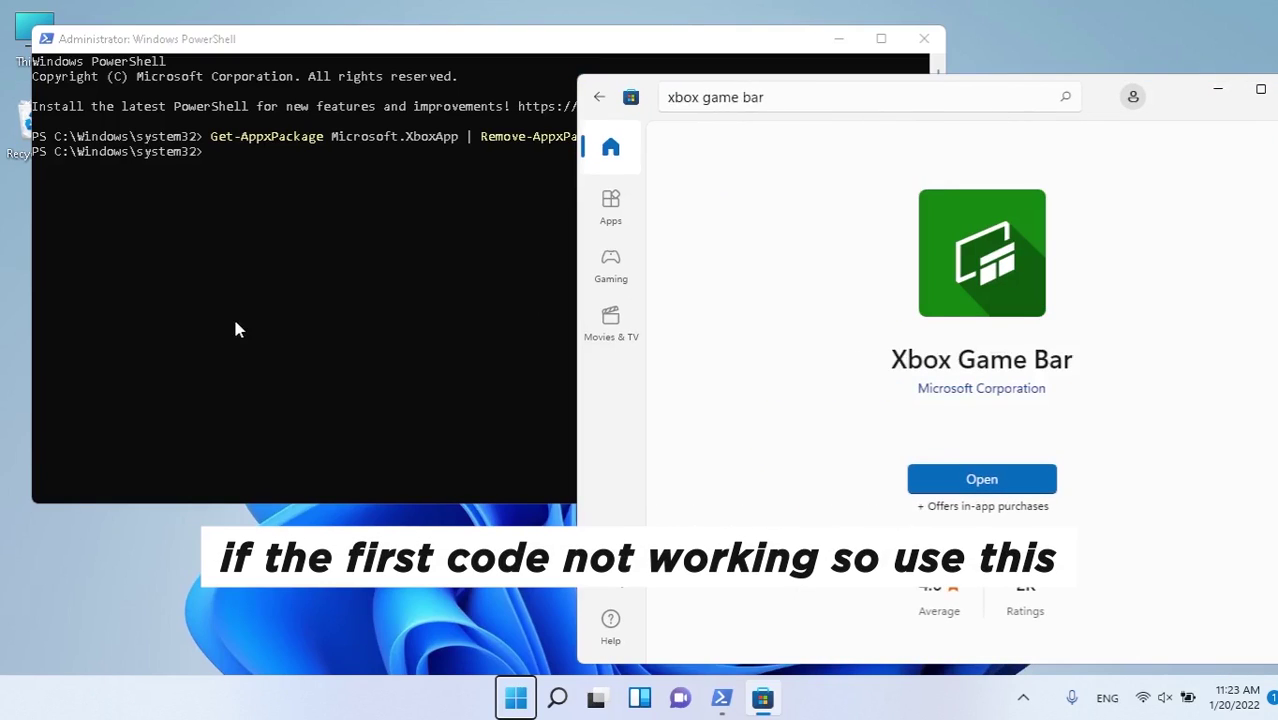
# Switch back to PowerShell, paste "get-appxpackage *Microsoft.XboxGamingOverlay* | remove-appxpackage" and run it.
pyautogui.click(237, 328)
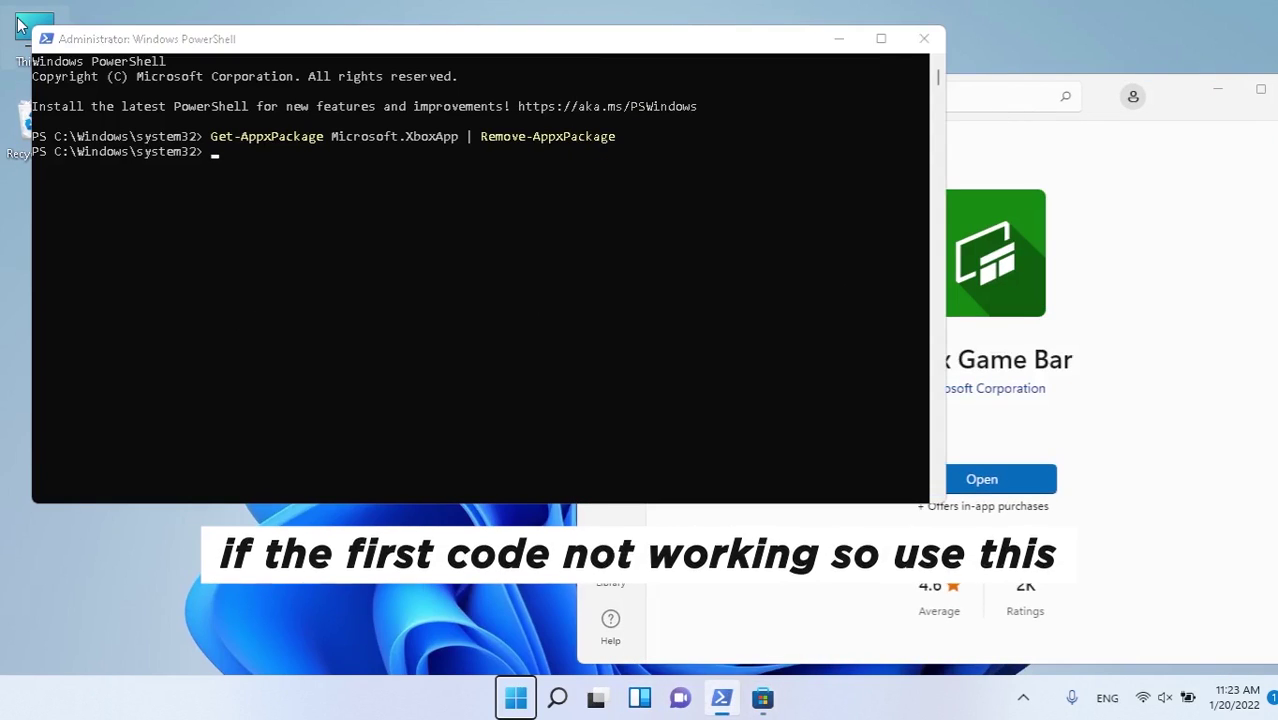
pyautogui.click(650, 422)
pyautogui.click(306, 247)
pyautogui.rightClick(320, 196)
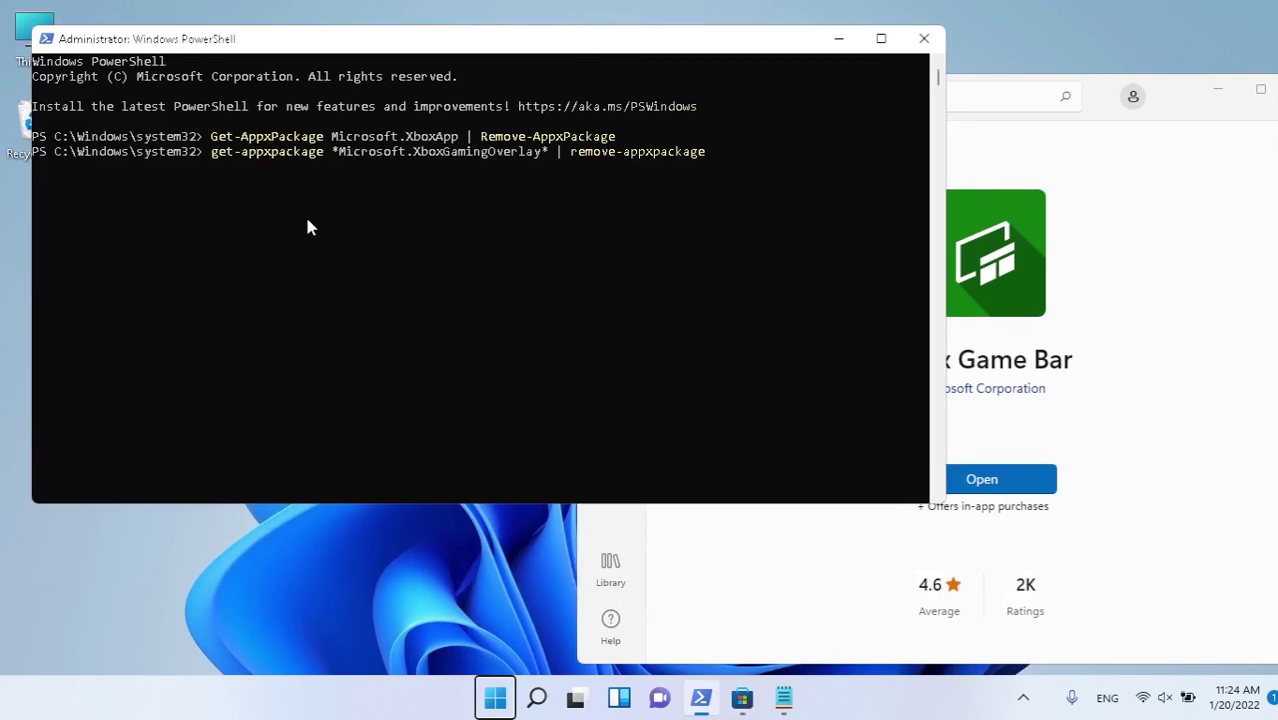
pyautogui.press('Return')
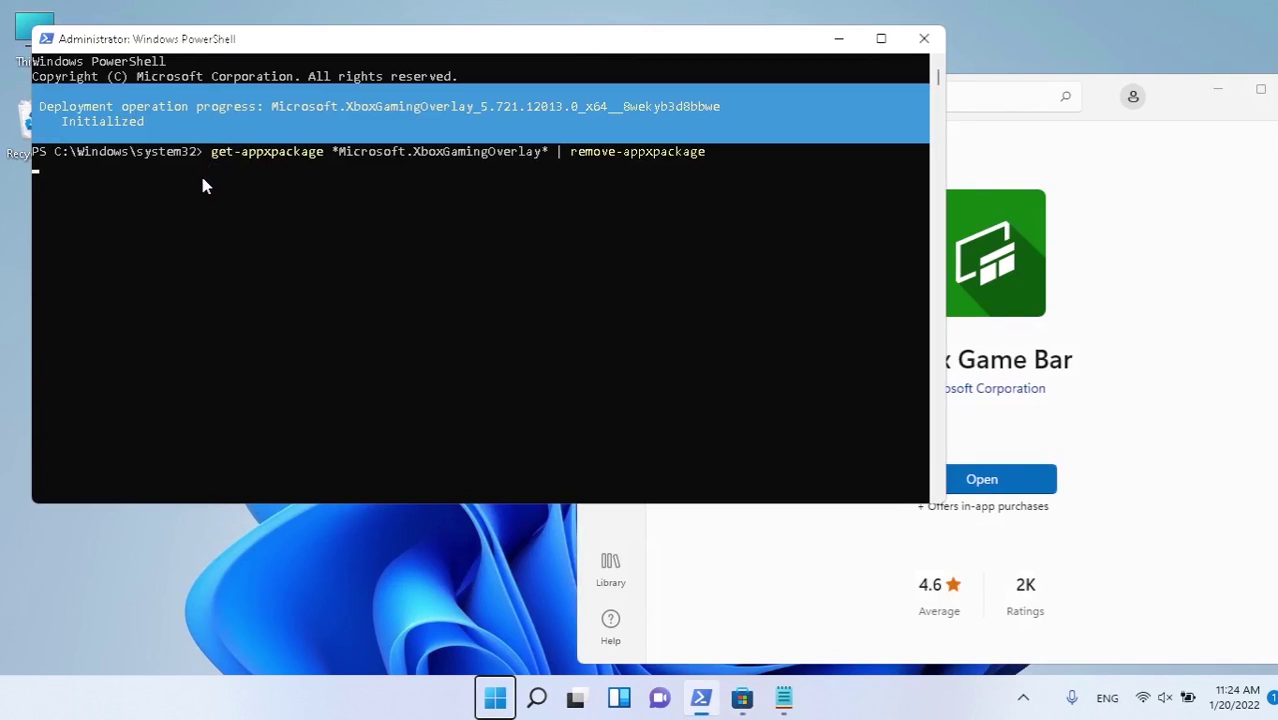
# Bring the Microsoft Store window to the front and close it.
pyautogui.click(1188, 249)
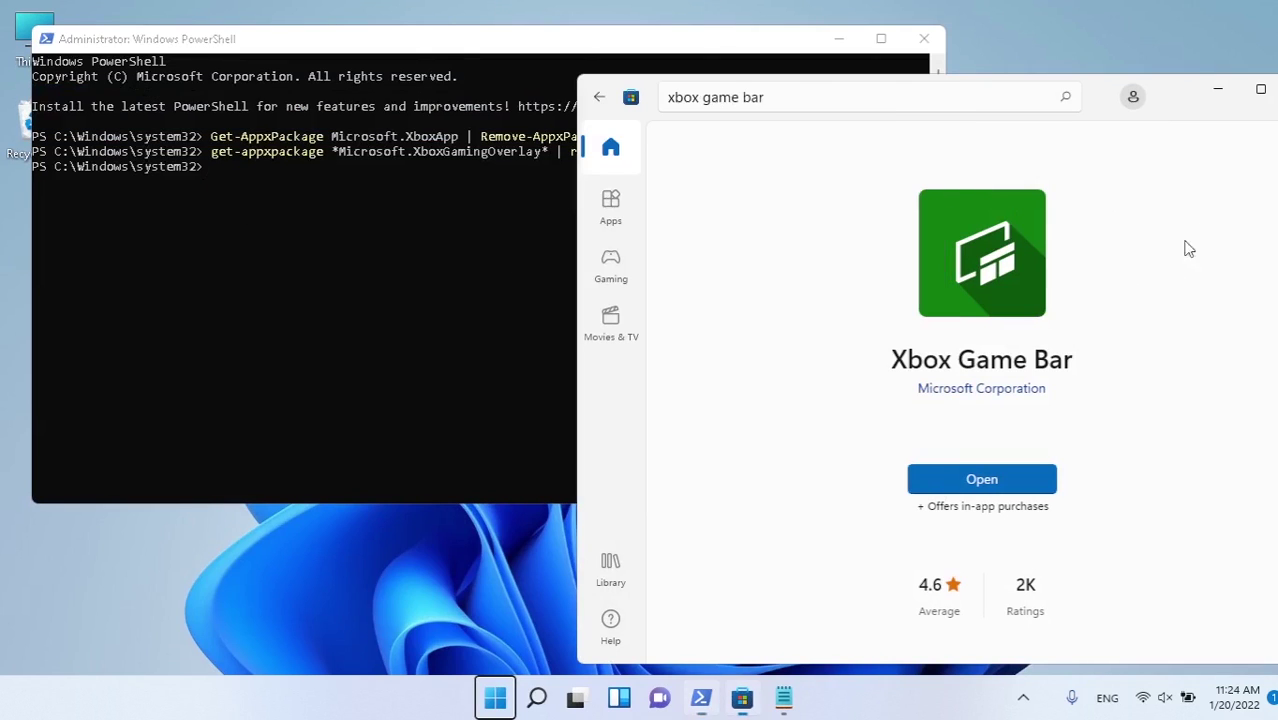
pyautogui.click(1260, 90)
pyautogui.click(1258, 10)
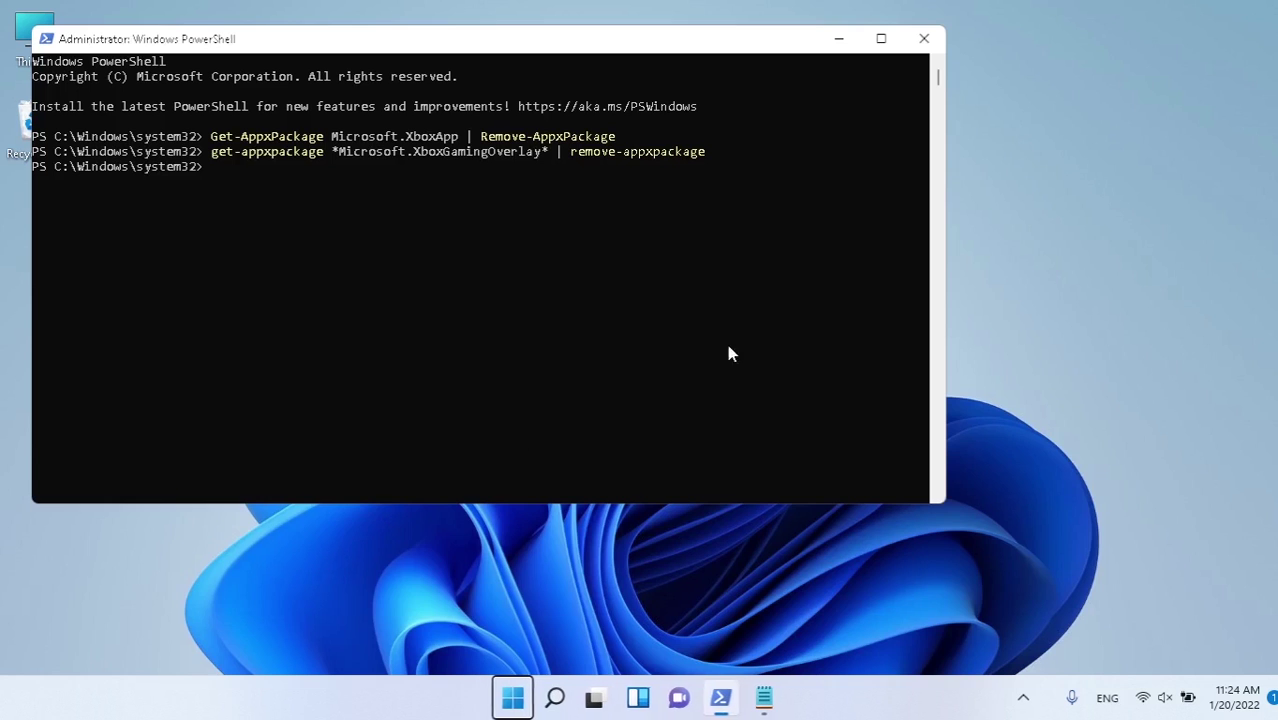
# Search Windows for "xbox game", open the Enable Xbox Game Bar settings and follow the Get to know Xbox Game Bar link.
pyautogui.click(515, 698)
pyautogui.write('xbox game')
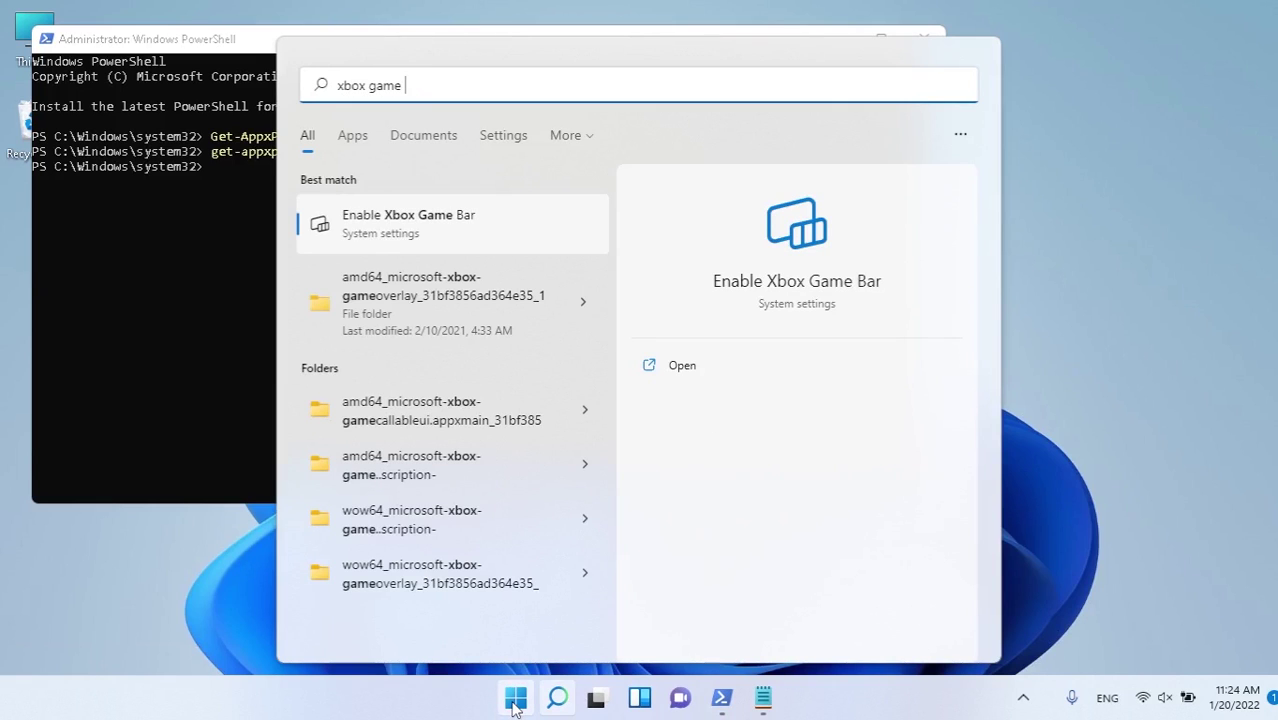
pyautogui.press('Return')
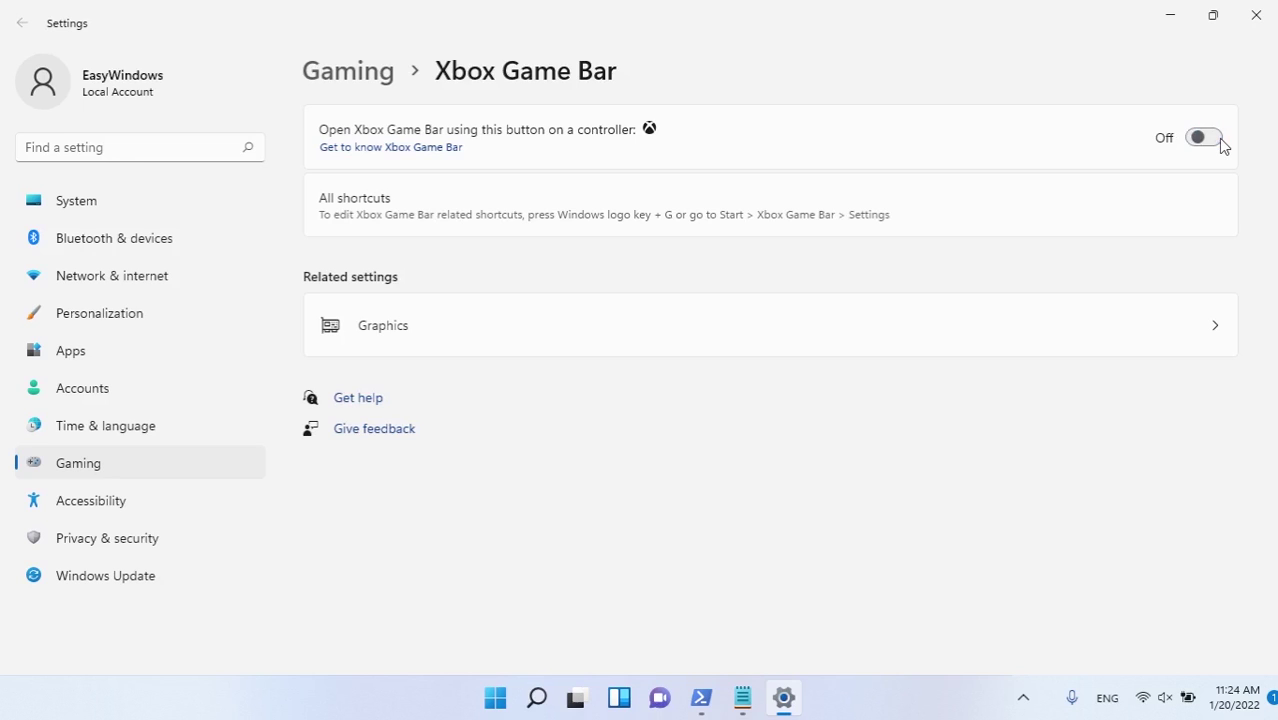
pyautogui.click(390, 147)
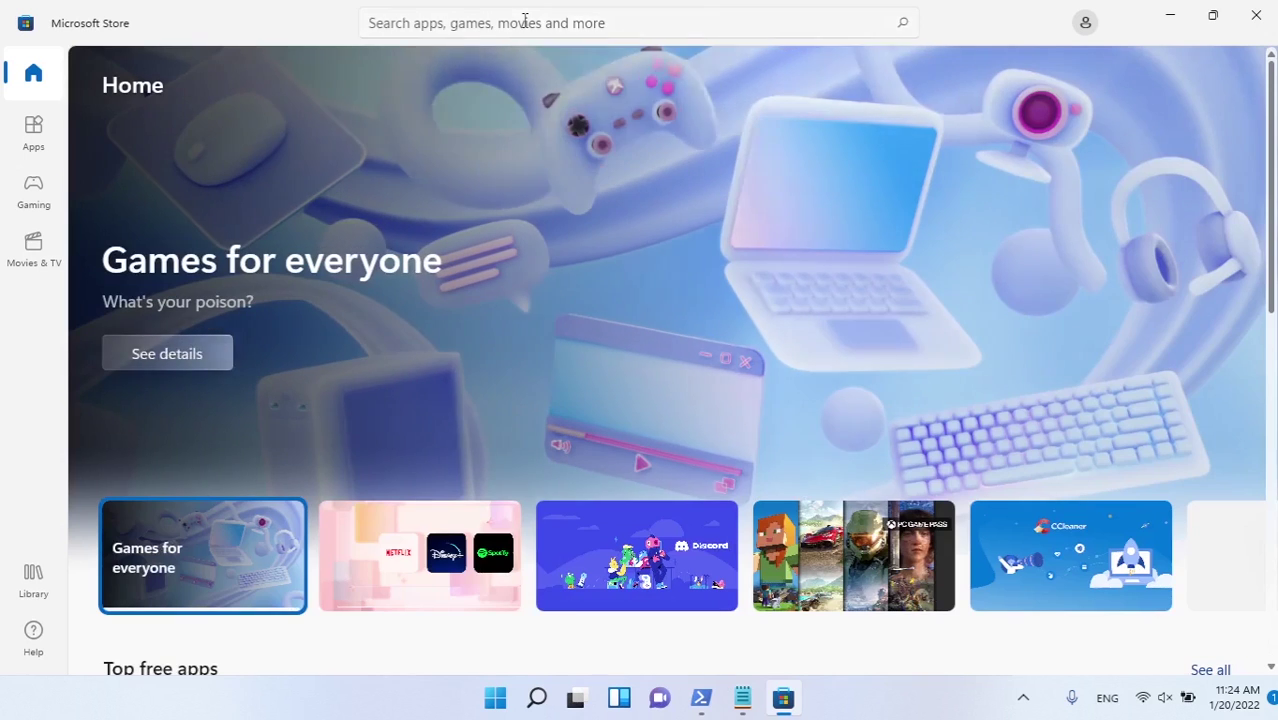
# In the Microsoft Store, search for "xbox game bar", install Xbox Game Bar from the results and open its product page.
pyautogui.click(524, 21)
pyautogui.click(451, 69)
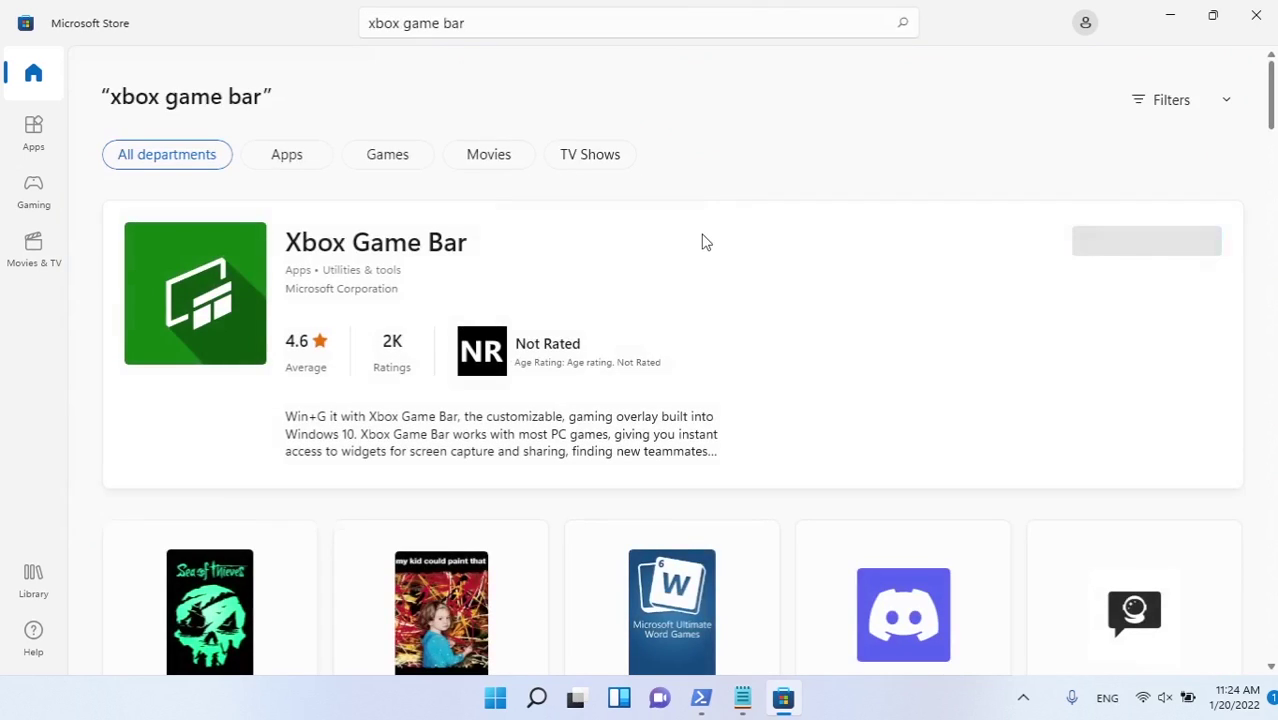
pyautogui.click(1156, 240)
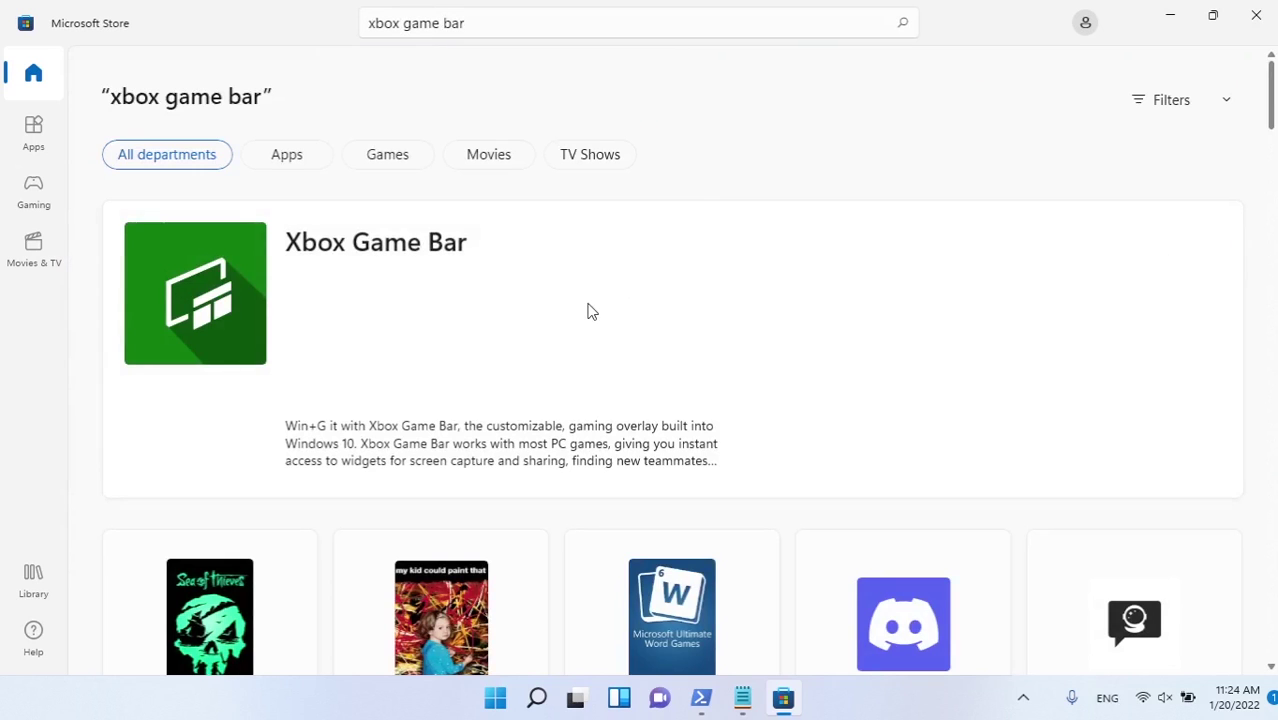
pyautogui.click(590, 311)
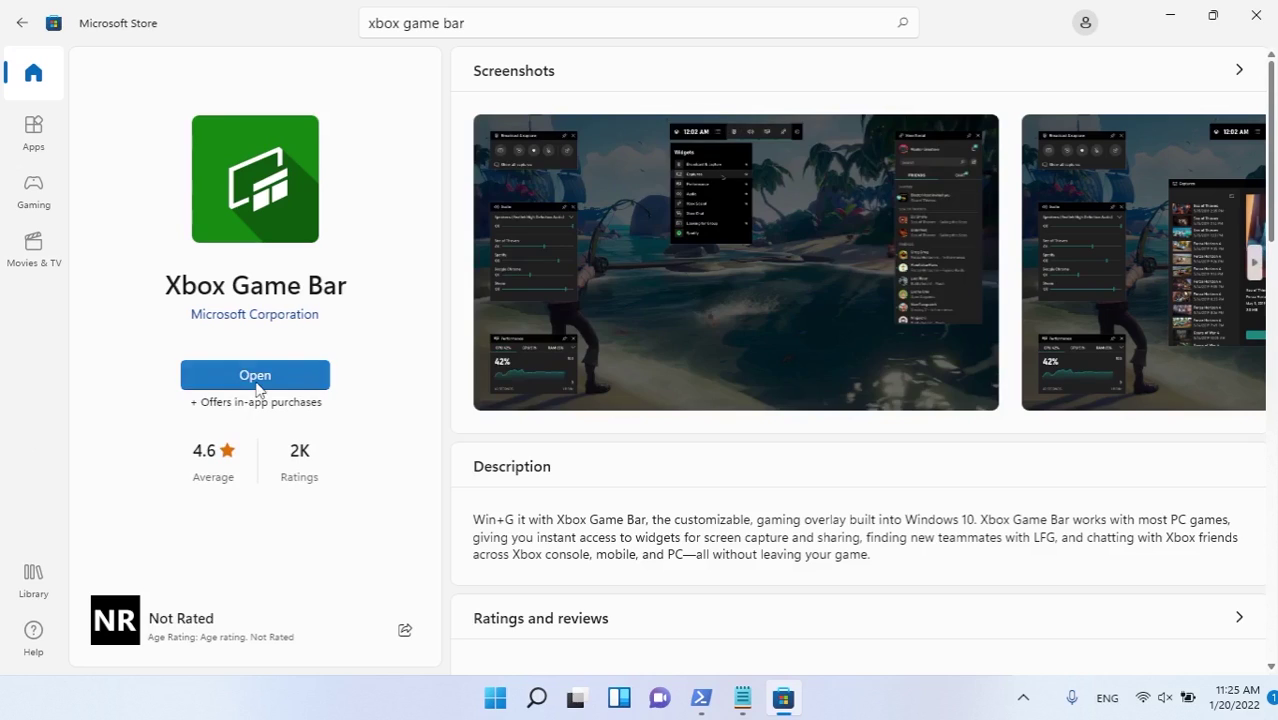
# Launch Xbox Game Bar from its store page and dismiss the Welcome to Xbox Game Bar introduction.
pyautogui.click(255, 378)
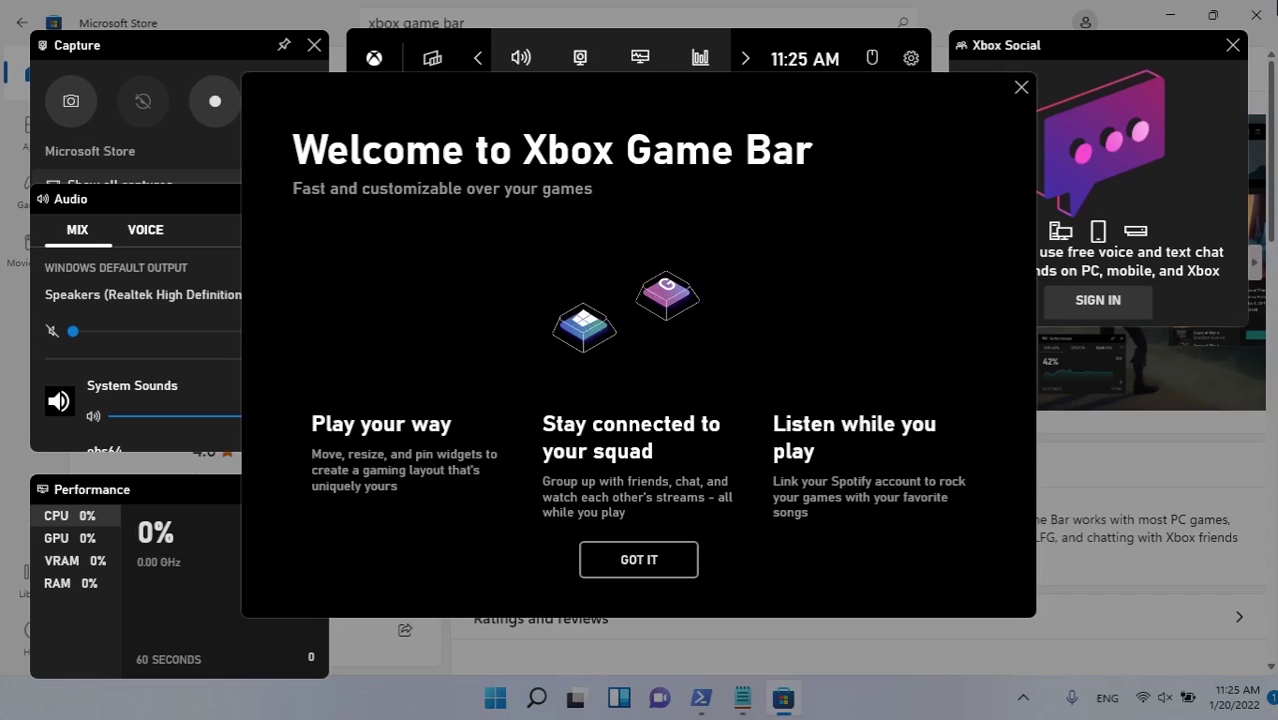
pyautogui.click(662, 562)
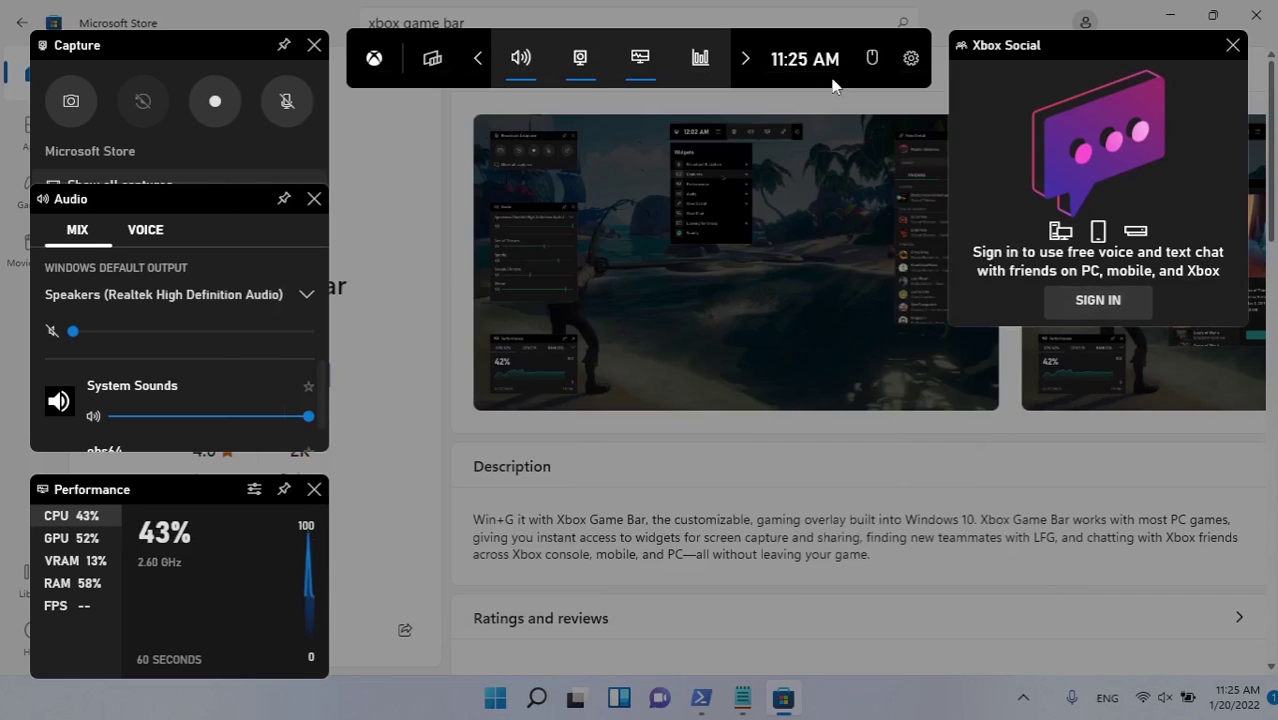